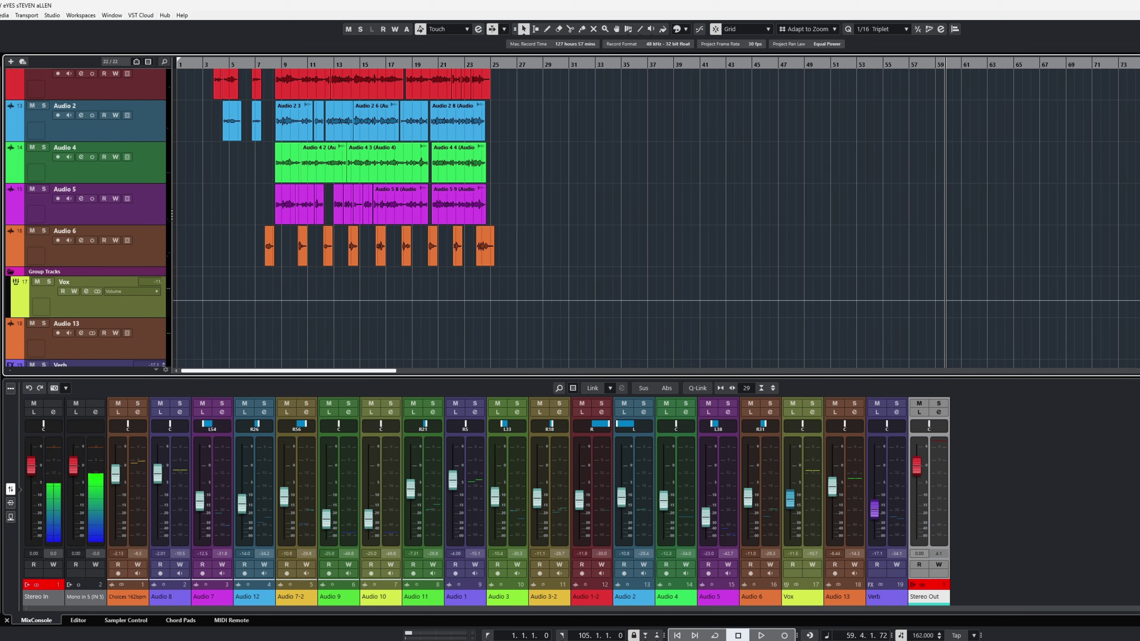
# - Examine the audio clips on all tracks, from Choices 162bpm and Audio 8 down to Audio 6 and the Vox group
pyautogui.scroll(10, 860, 150)
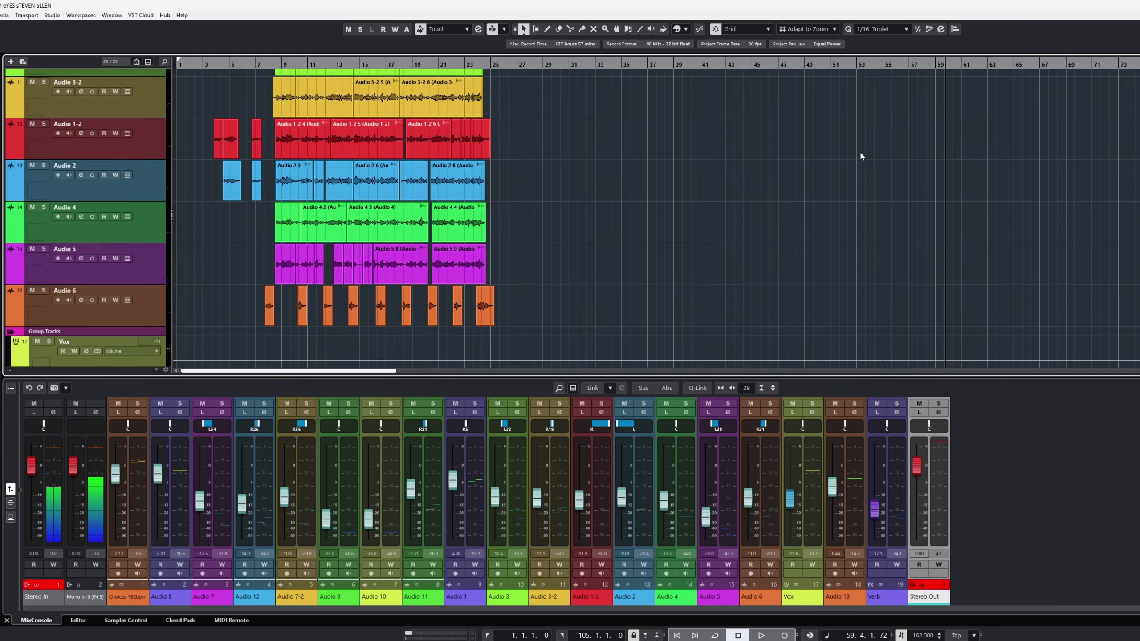
pyautogui.scroll(2, 861, 156)
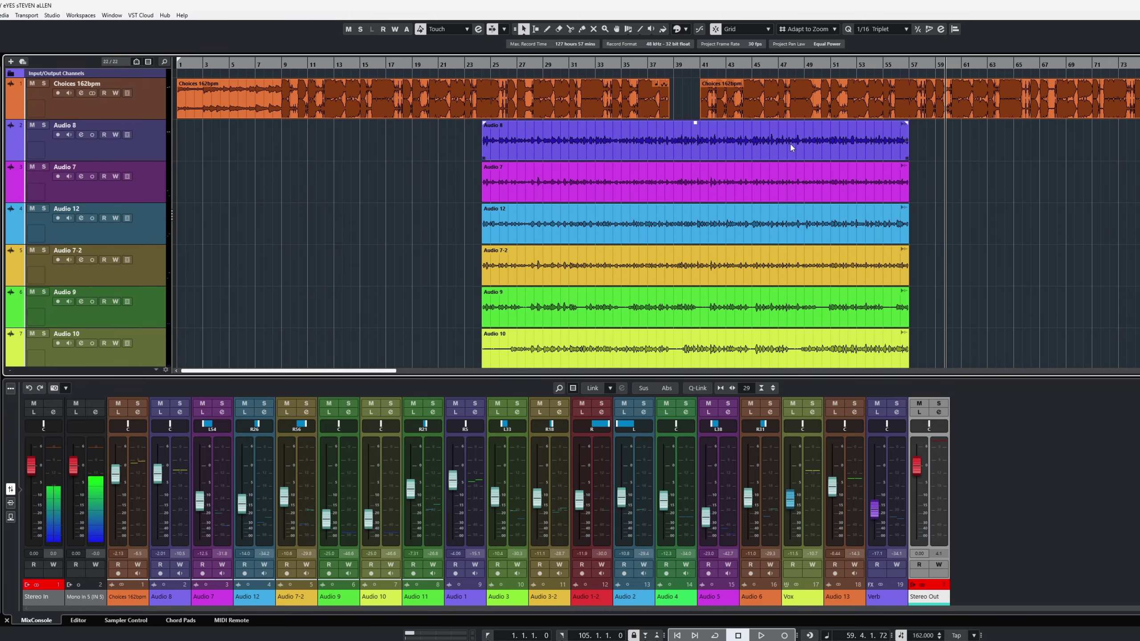
pyautogui.click(699, 180)
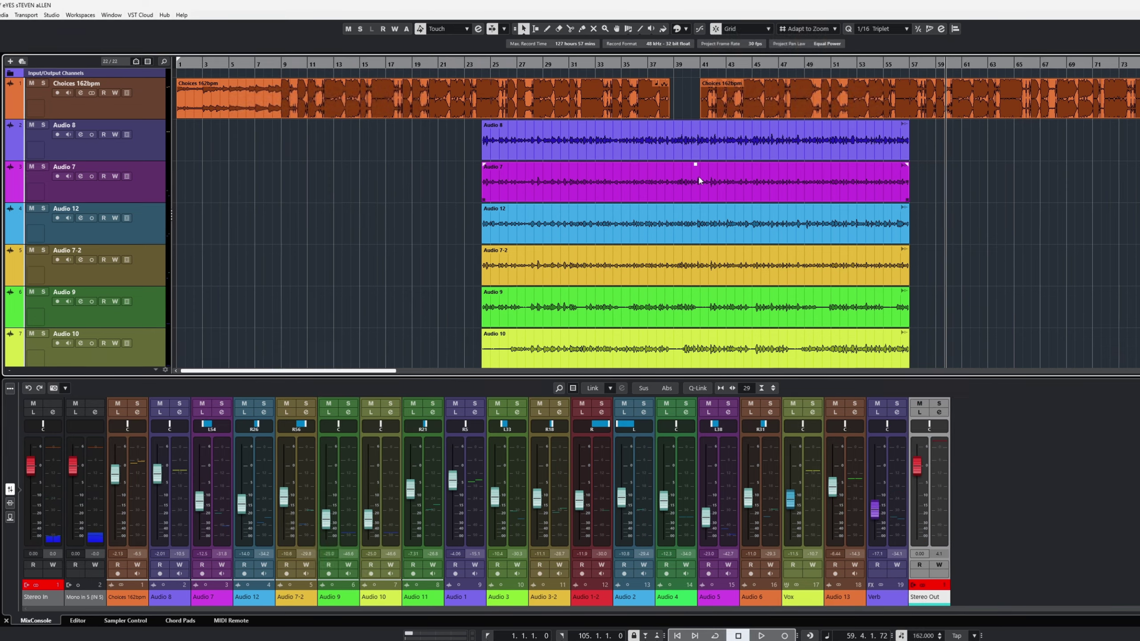
pyautogui.scroll(-7, 579, 187)
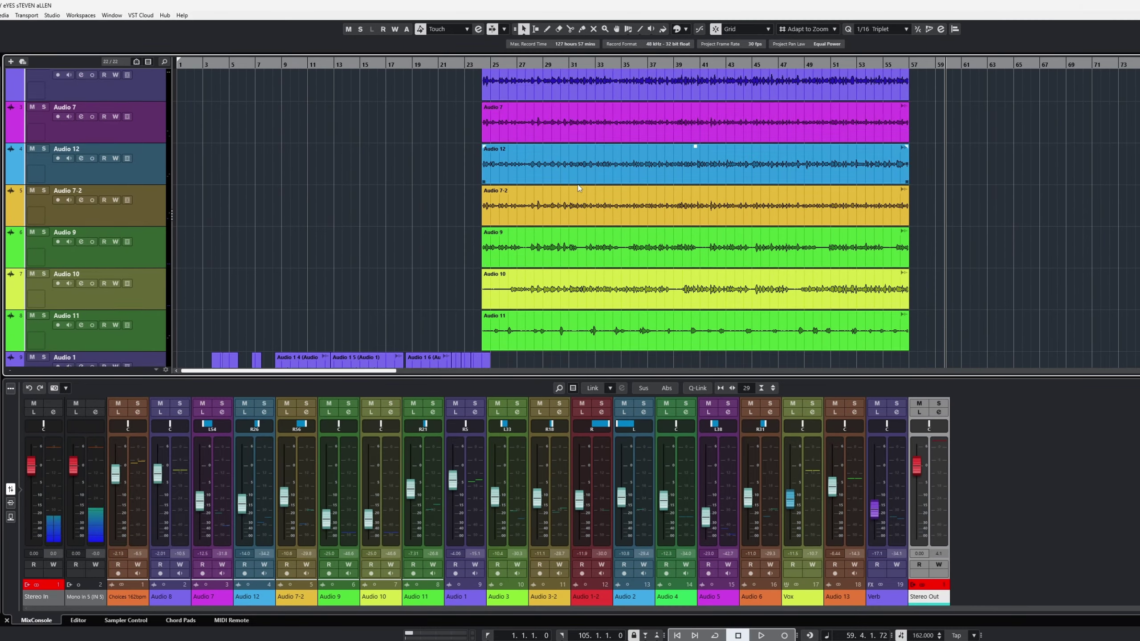
pyautogui.scroll(-4, 578, 188)
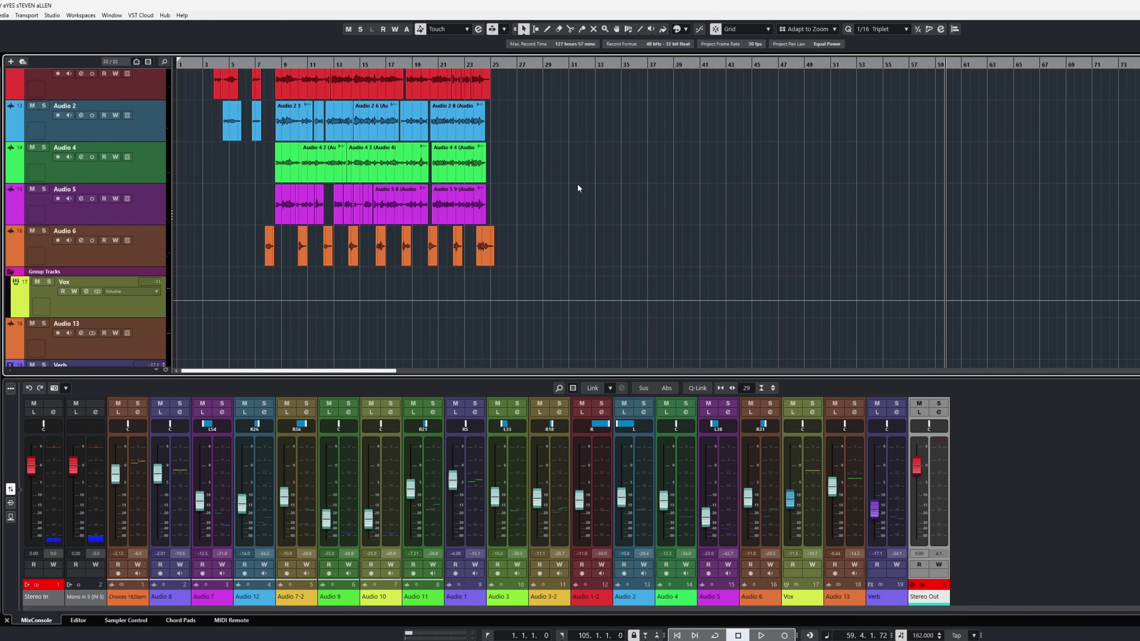
pyautogui.scroll(10, 578, 181)
pyautogui.scroll(2, 578, 188)
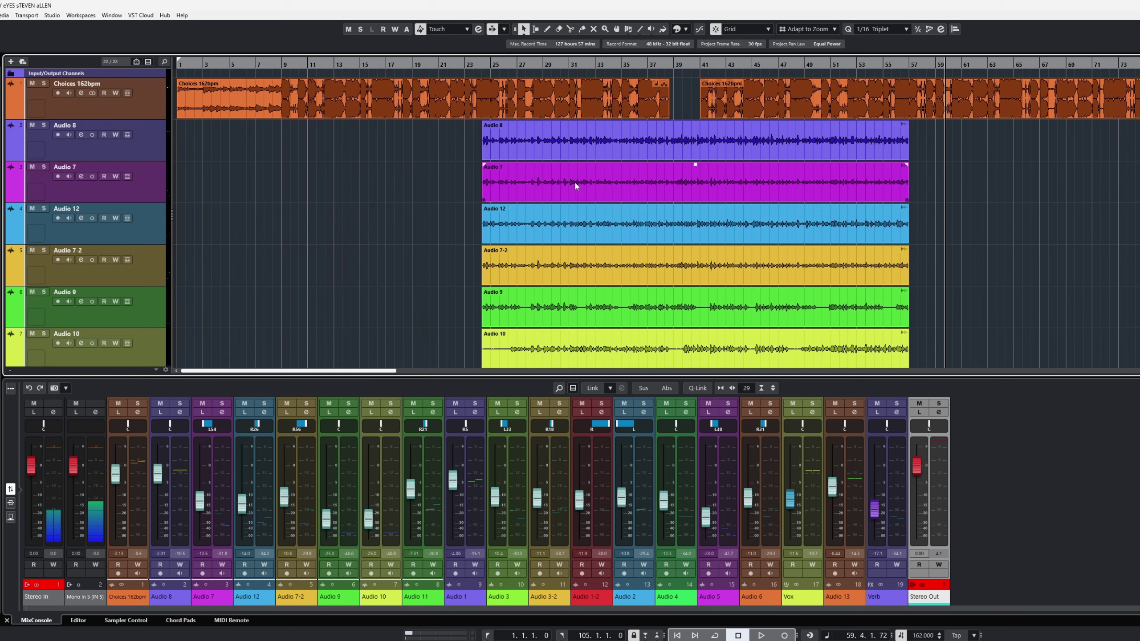
pyautogui.click(488, 144)
pyautogui.scroll(-7, 450, 157)
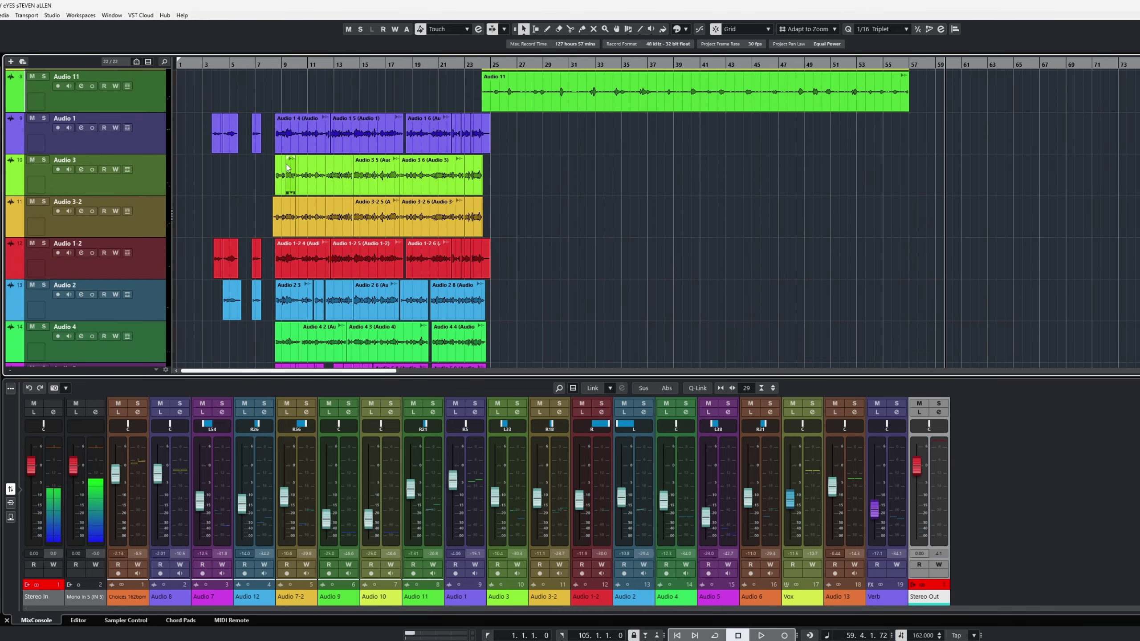
pyautogui.click(359, 256)
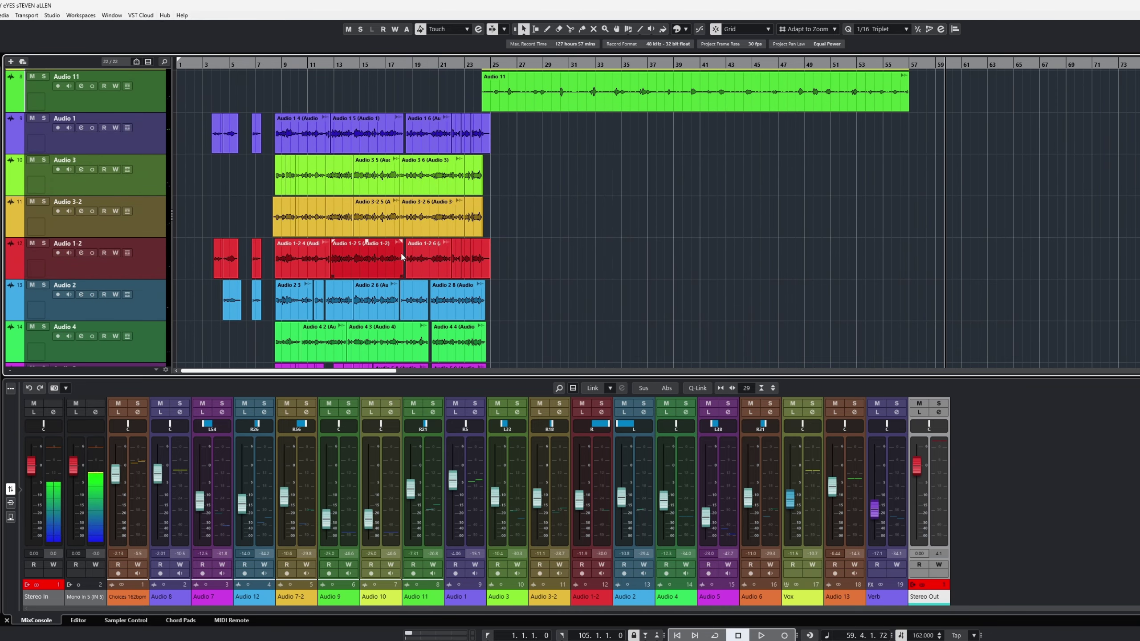
pyautogui.click(417, 254)
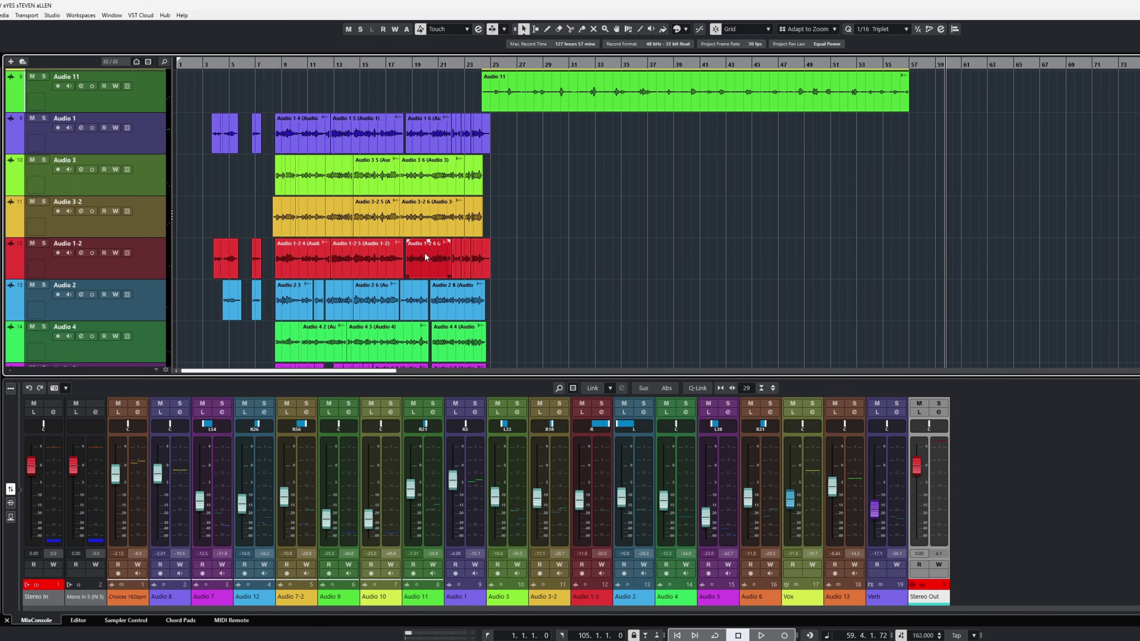
pyautogui.scroll(-3, 424, 254)
pyautogui.click(426, 258)
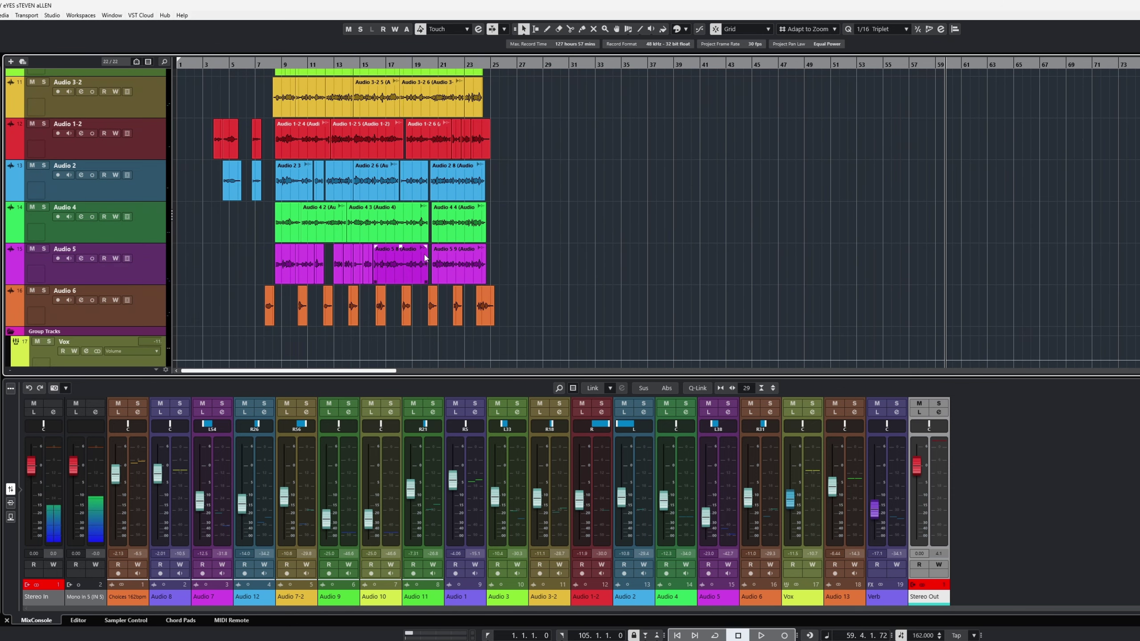
pyautogui.click(365, 289)
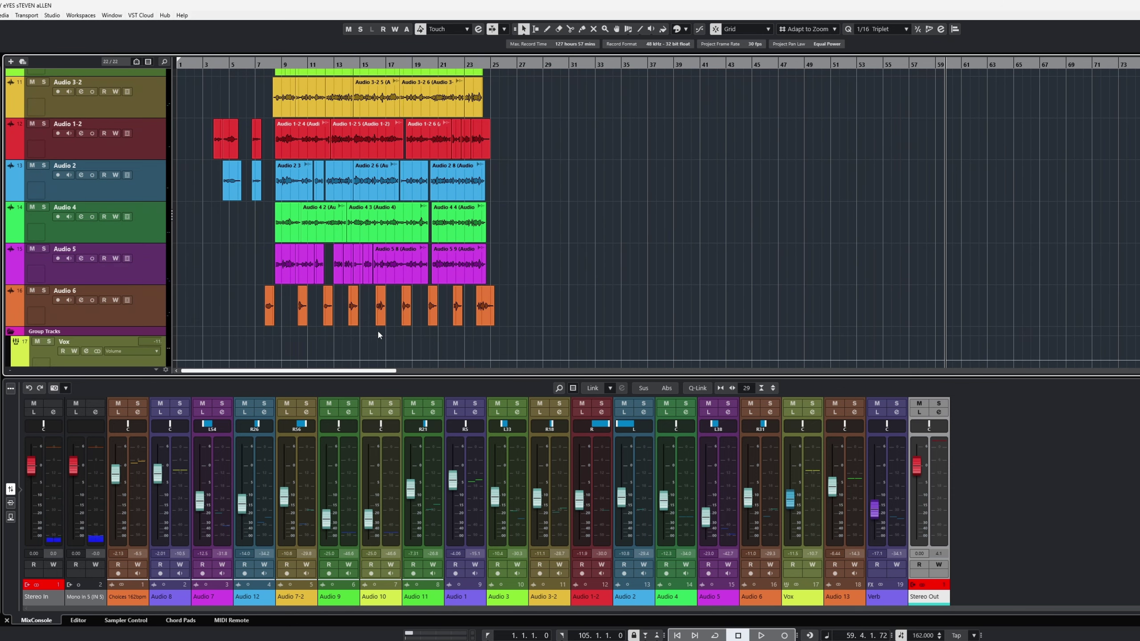
pyautogui.scroll(1, 500, 324)
pyautogui.scroll(6, 501, 323)
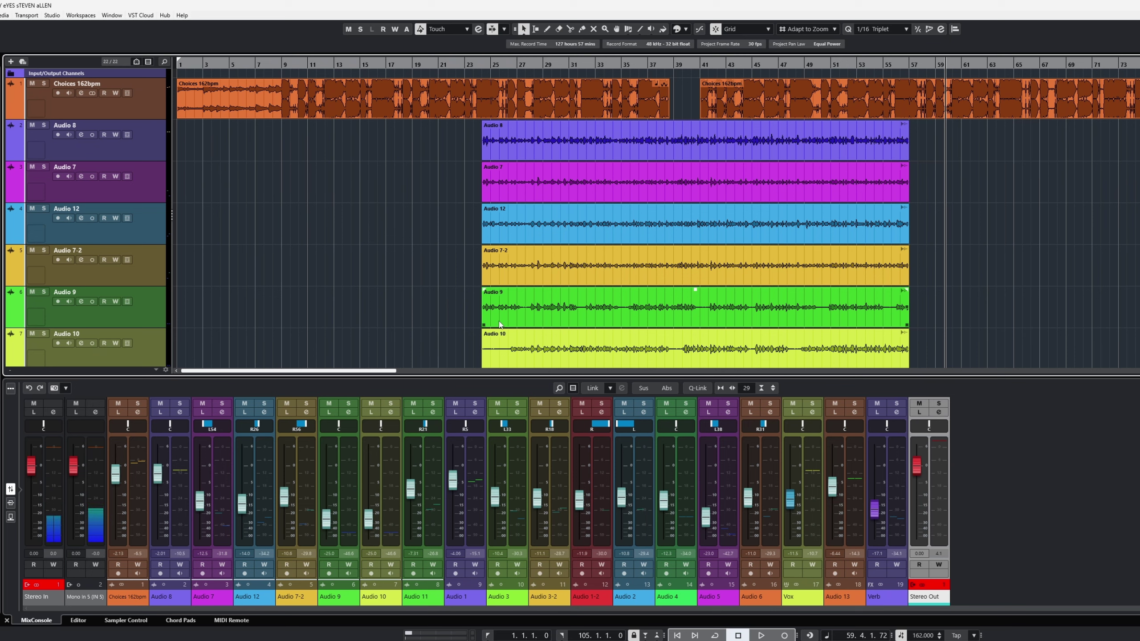
pyautogui.click(478, 293)
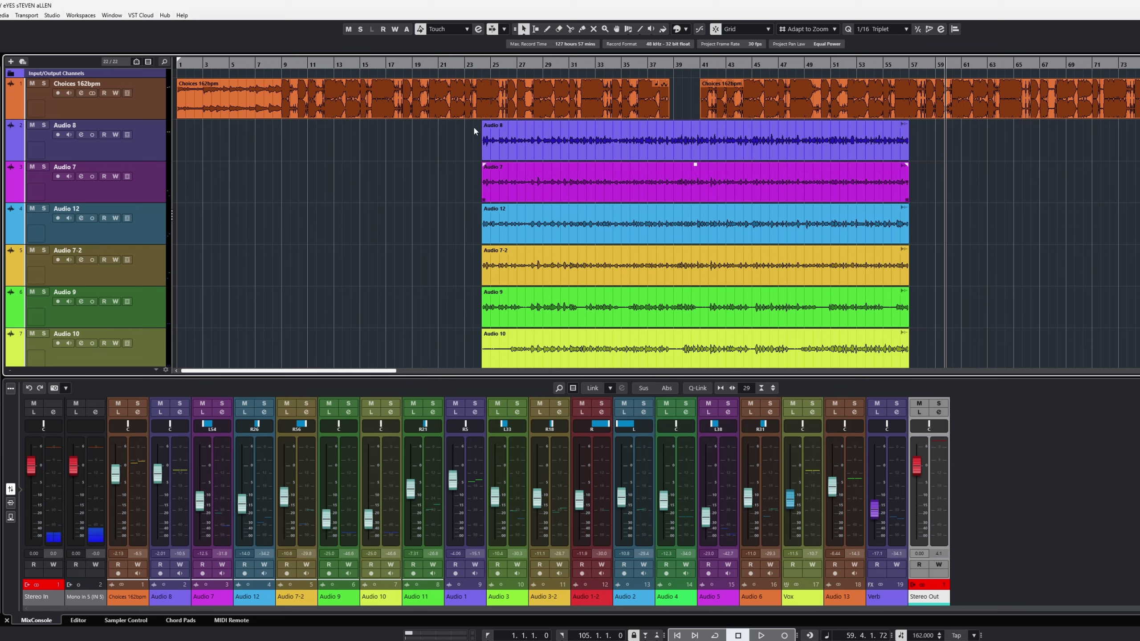
# - Extend the start of the Audio 8 clip back to about bar 20
pyautogui.click(483, 156)
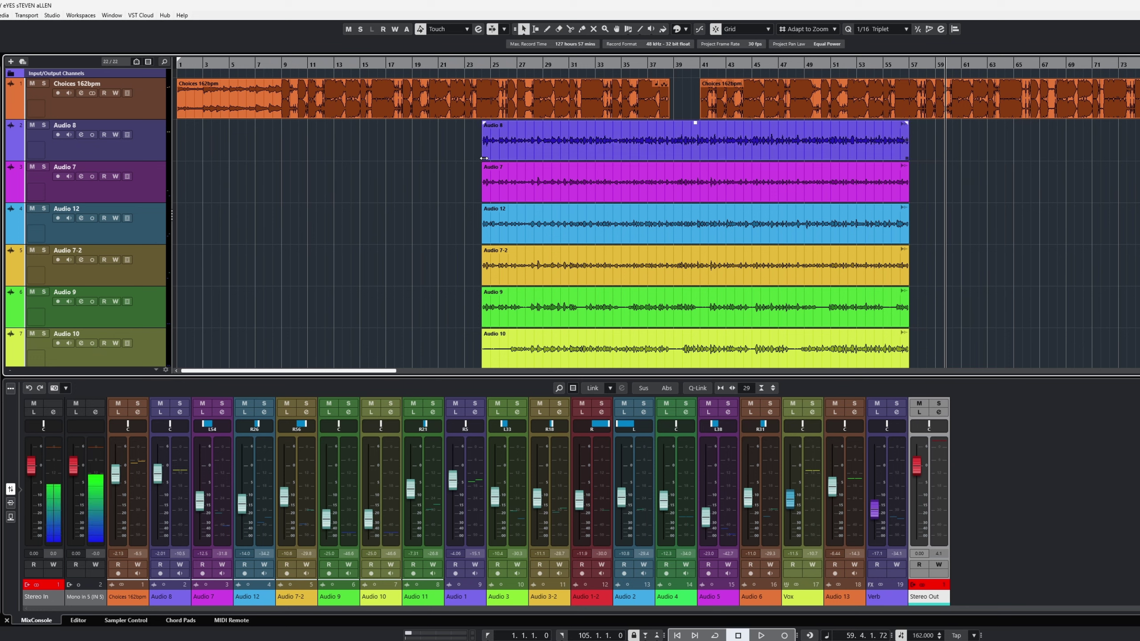
pyautogui.moveTo(484, 158); pyautogui.dragTo(425, 189)
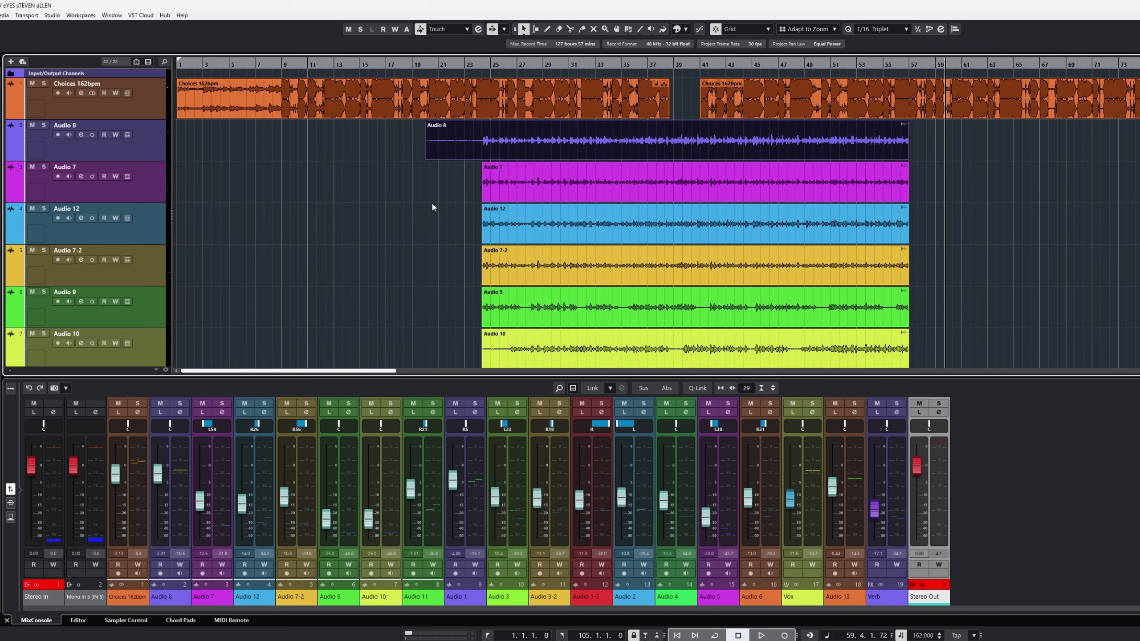
pyautogui.click(432, 207)
# - Solo the Audio 8 track and enlarge its track height to show the waveform in more detail
pyautogui.click(45, 126)
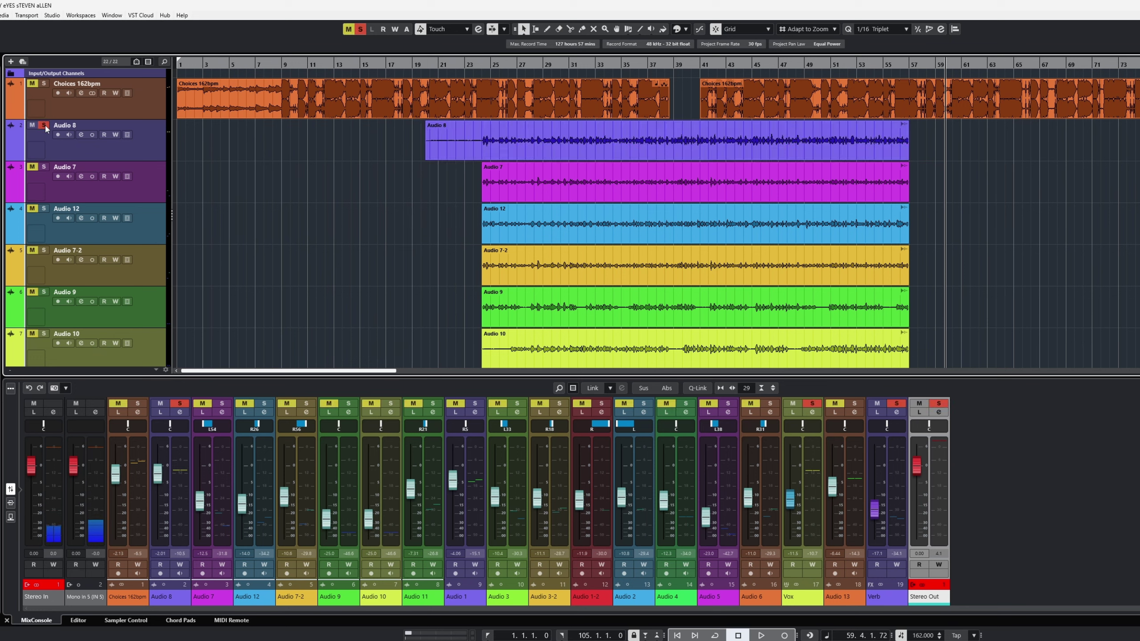
pyautogui.click(444, 158)
pyautogui.click(324, 154)
pyautogui.moveTo(148, 161); pyautogui.dragTo(147, 234)
pyautogui.click(428, 201)
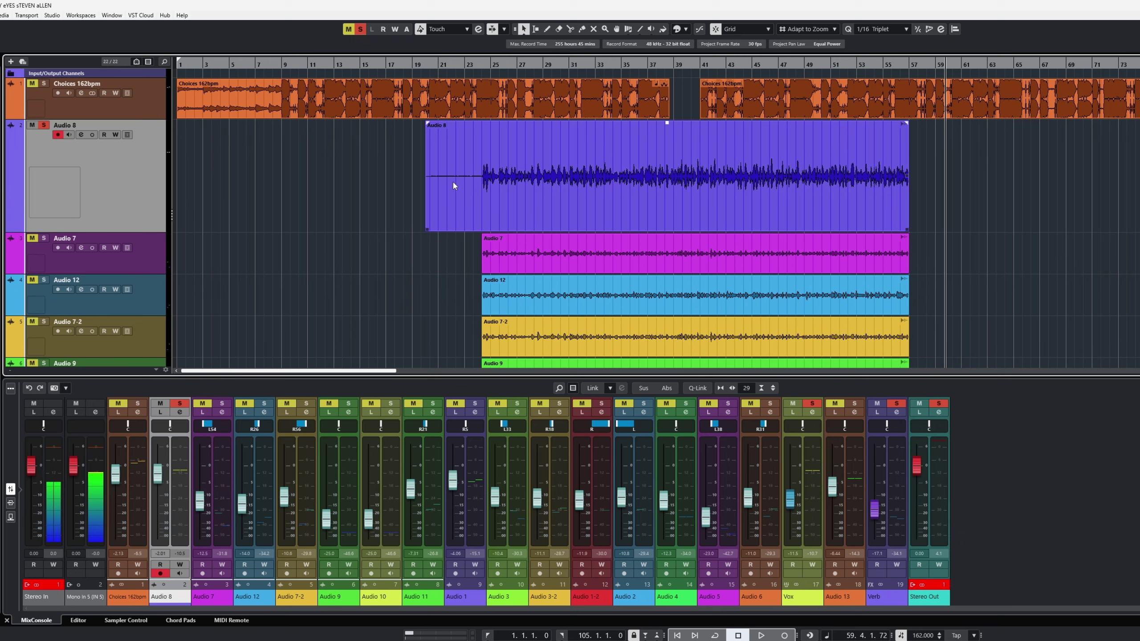
pyautogui.click(373, 124)
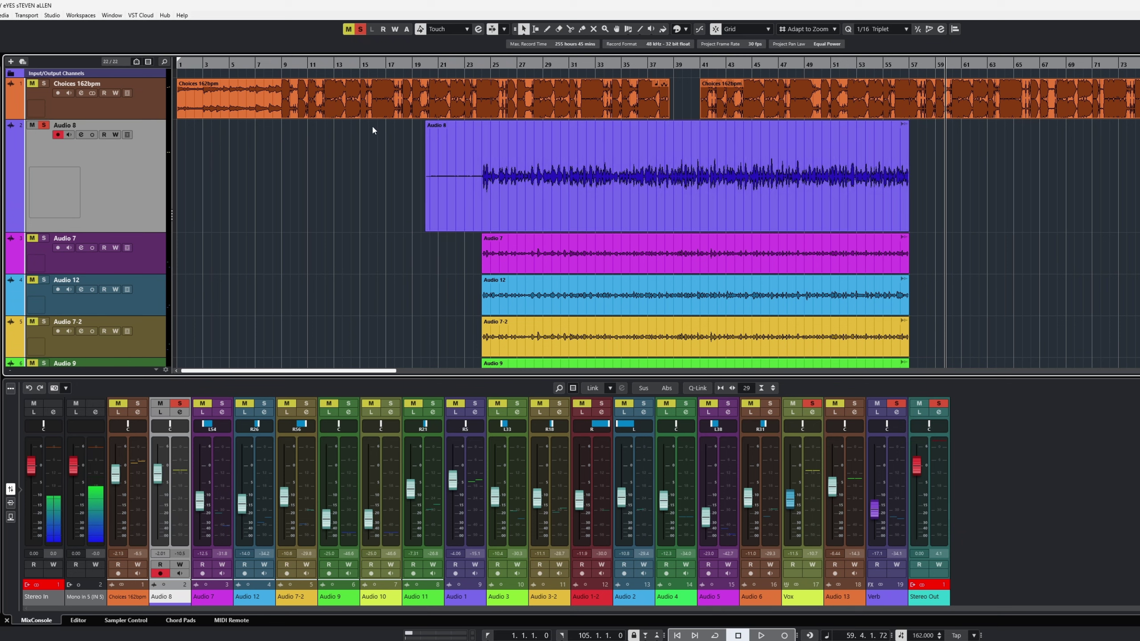
# - Extend the start of the Audio 8 clip back to bar 19 and play the lead-in from there
pyautogui.click(412, 65)
pyautogui.click(430, 151)
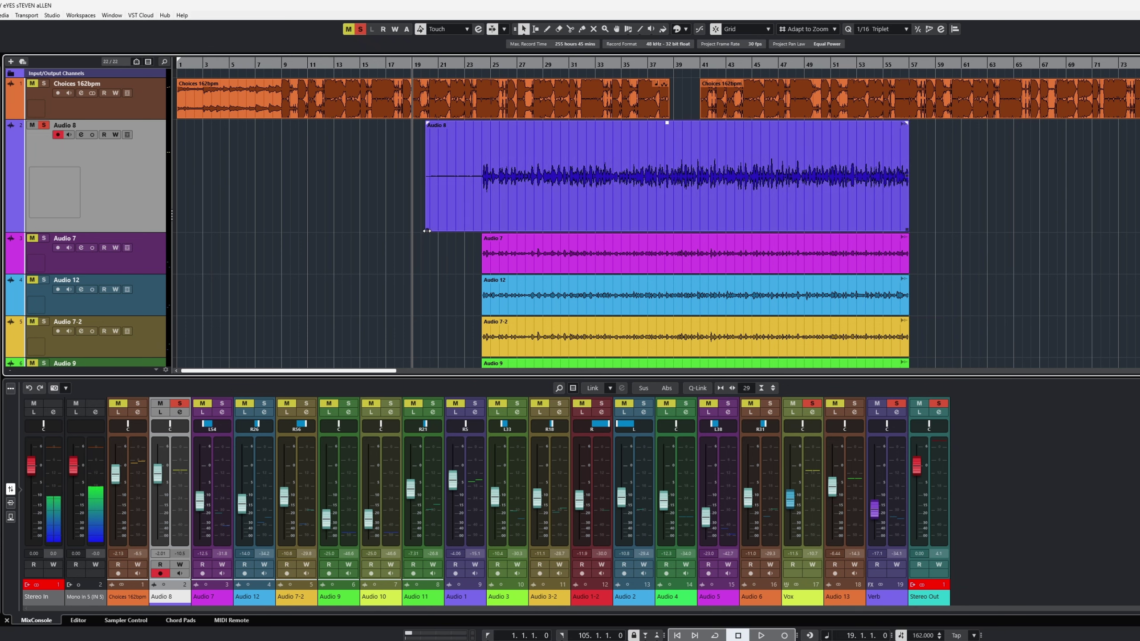
pyautogui.moveTo(426, 230); pyautogui.dragTo(411, 232)
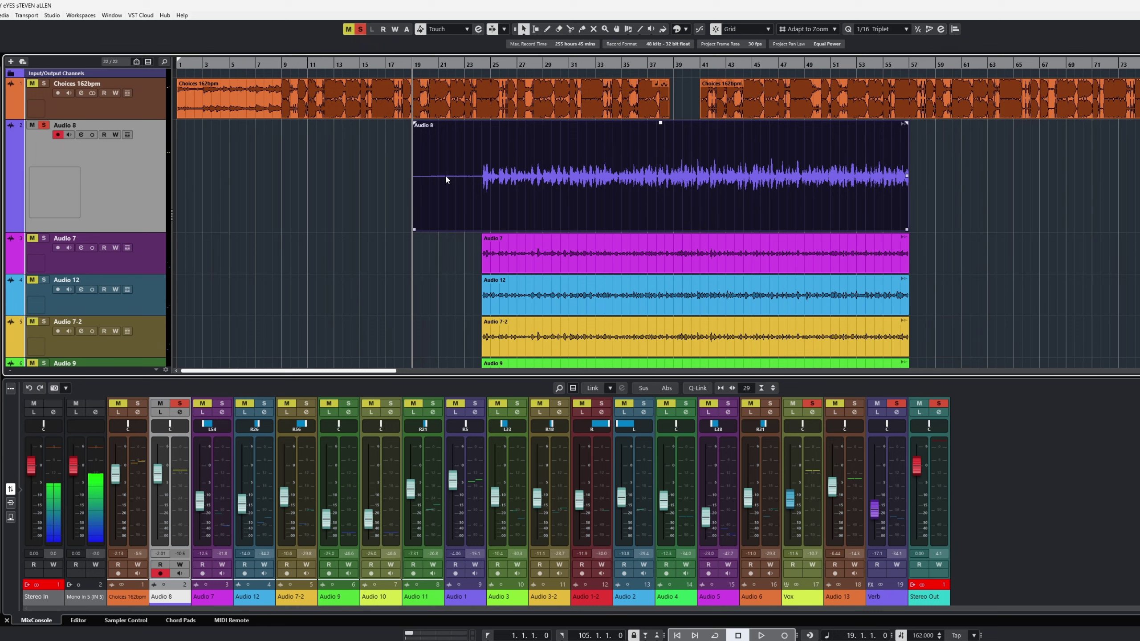
pyautogui.press('space')
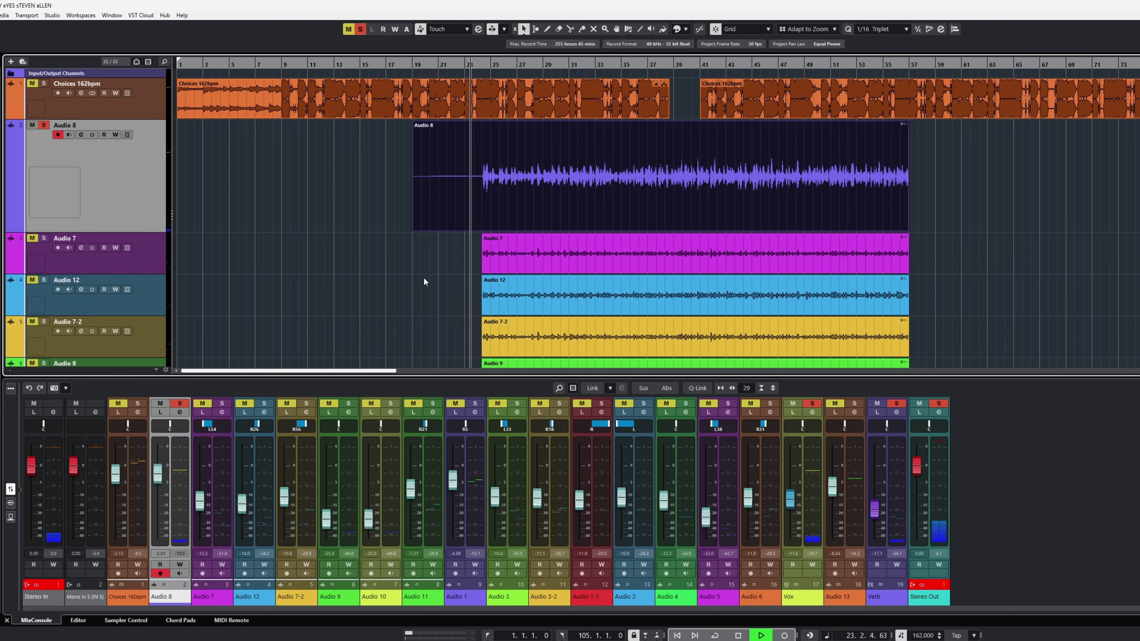
pyautogui.press('space')
# - Trim the start of the Audio 8 clip to just before its first sound, at about bar 24
pyautogui.click(413, 229)
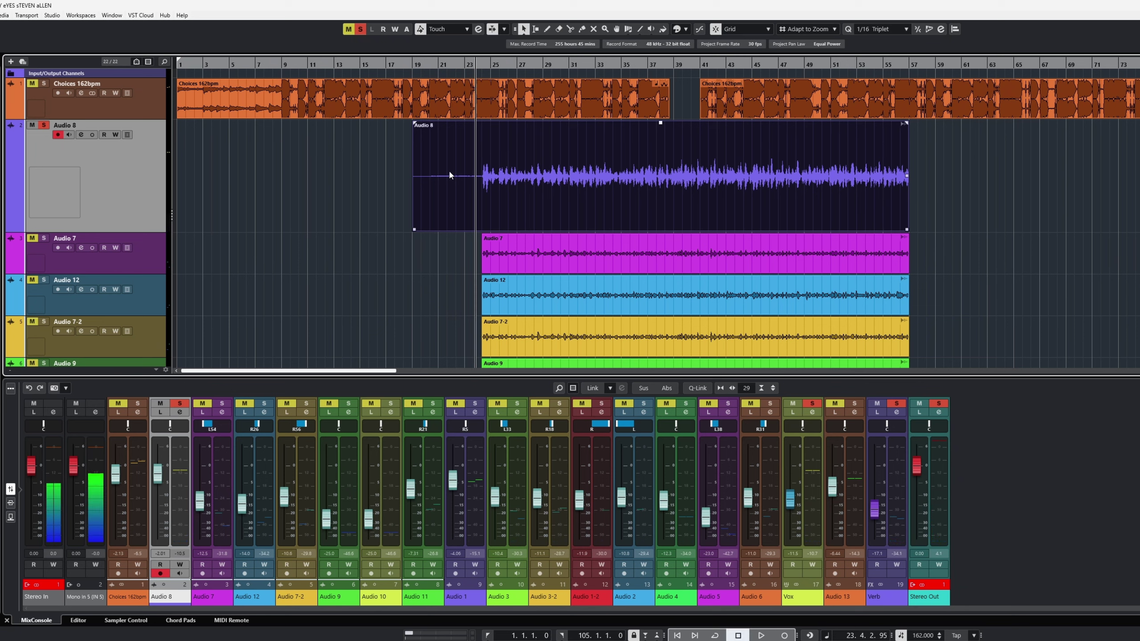
pyautogui.moveTo(414, 229); pyautogui.dragTo(483, 239)
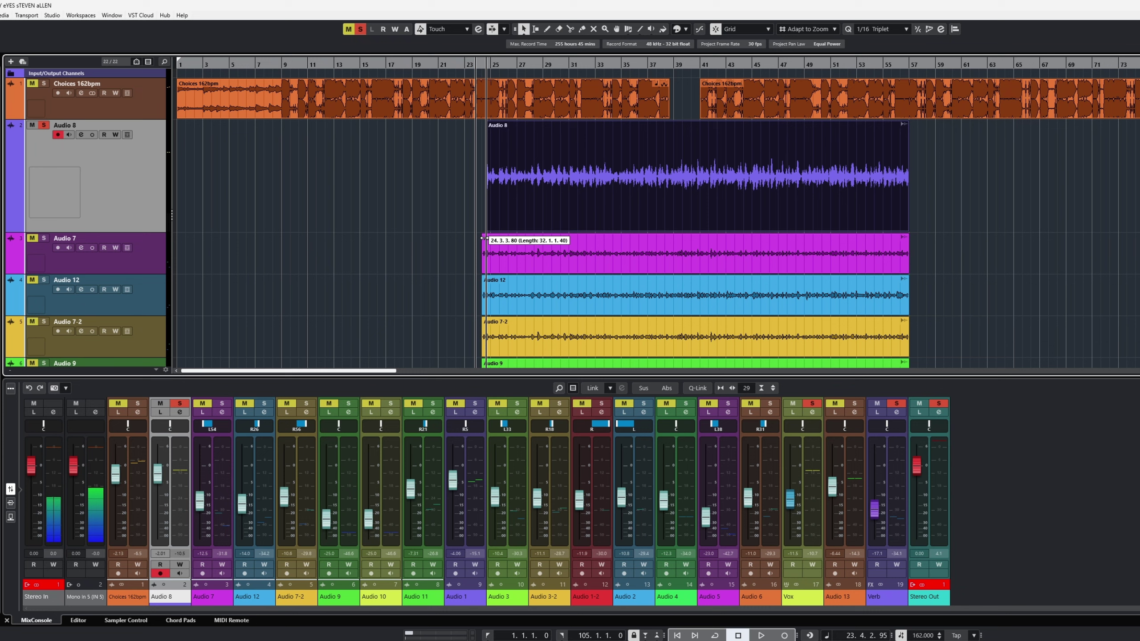
pyautogui.click(444, 245)
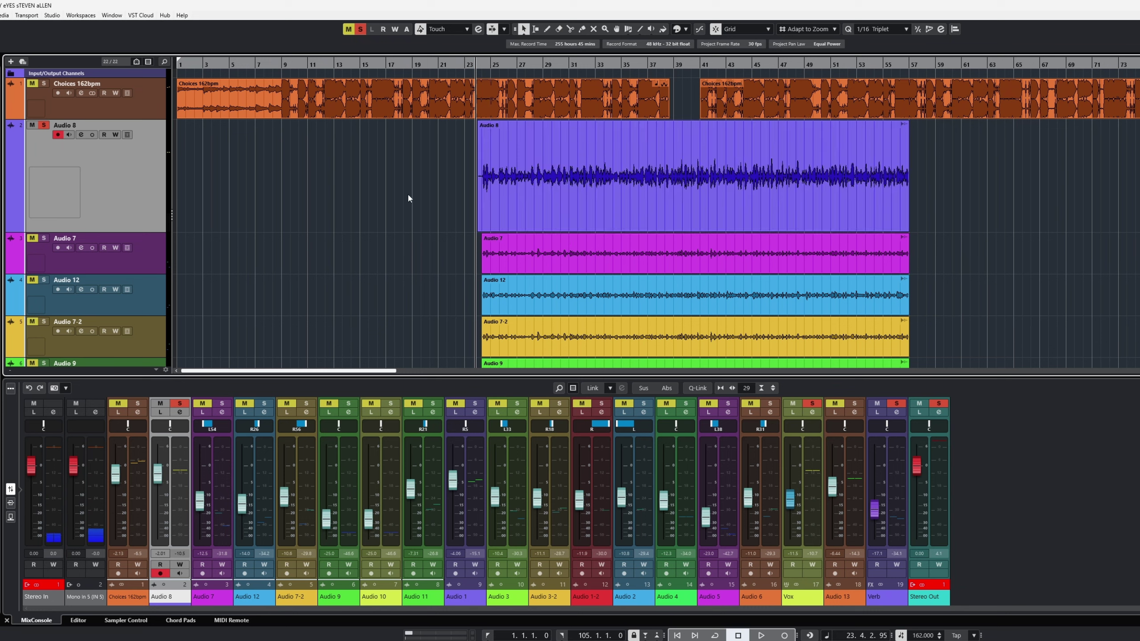
pyautogui.press('h')
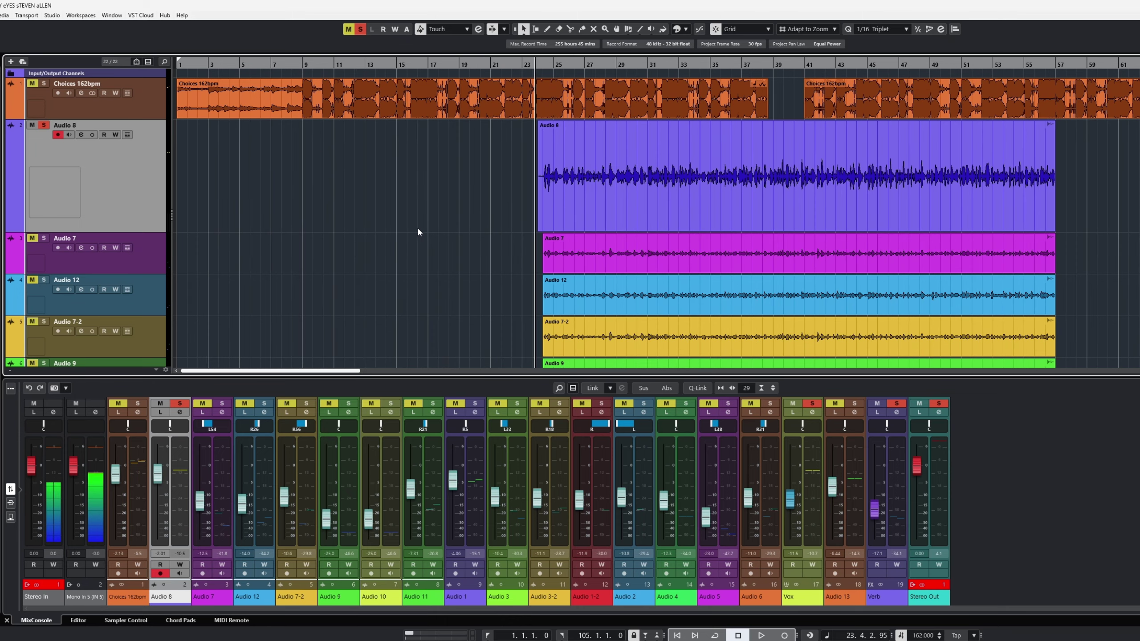
pyautogui.press('h')
pyautogui.click(611, 221)
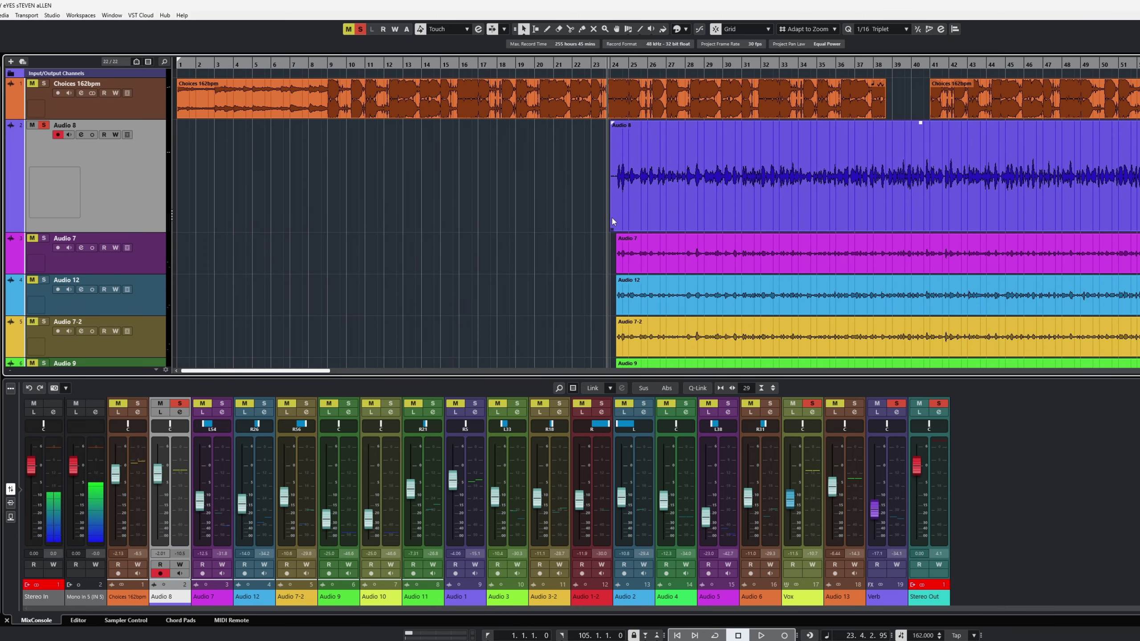
pyautogui.moveTo(611, 229); pyautogui.dragTo(613, 229)
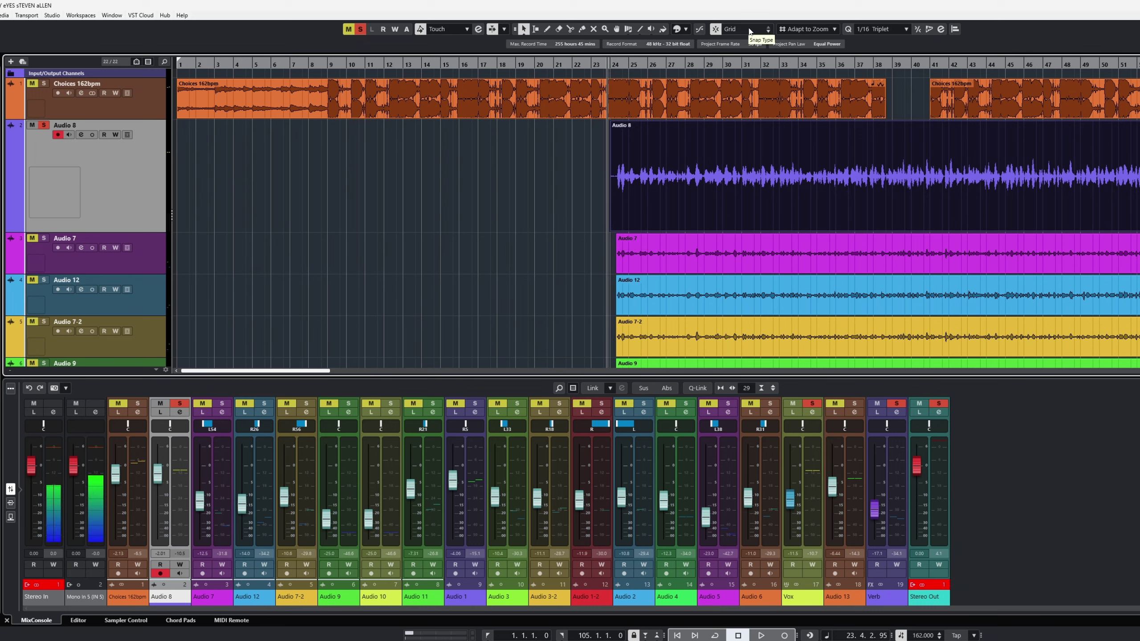
# - Set the quantize value of the snap grid to 1/32
pyautogui.click(880, 29)
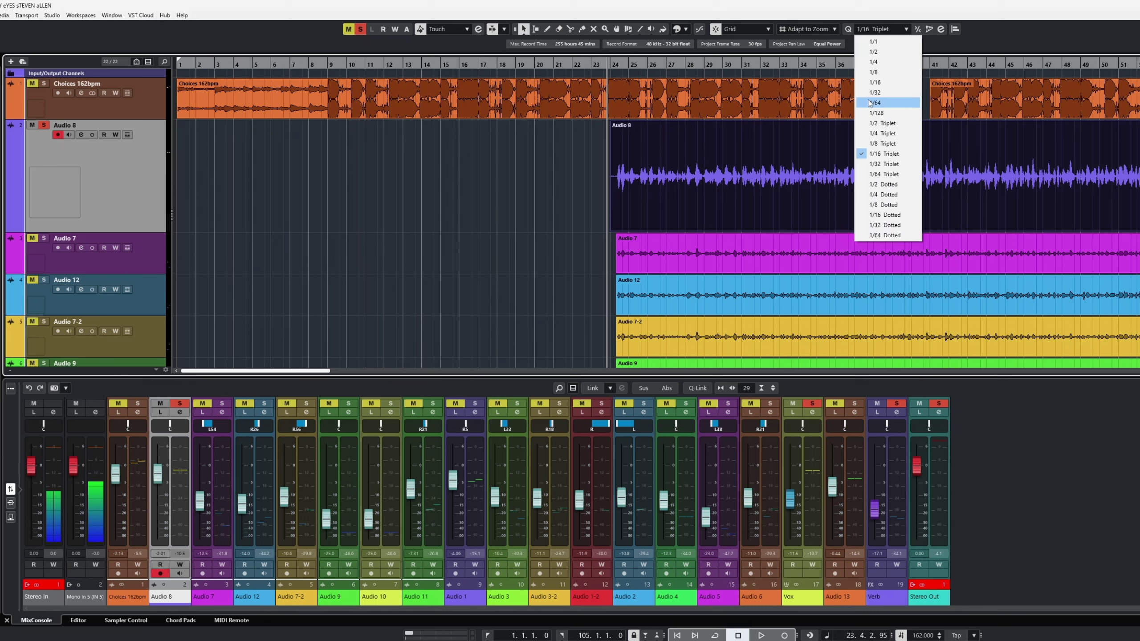
pyautogui.click(874, 82)
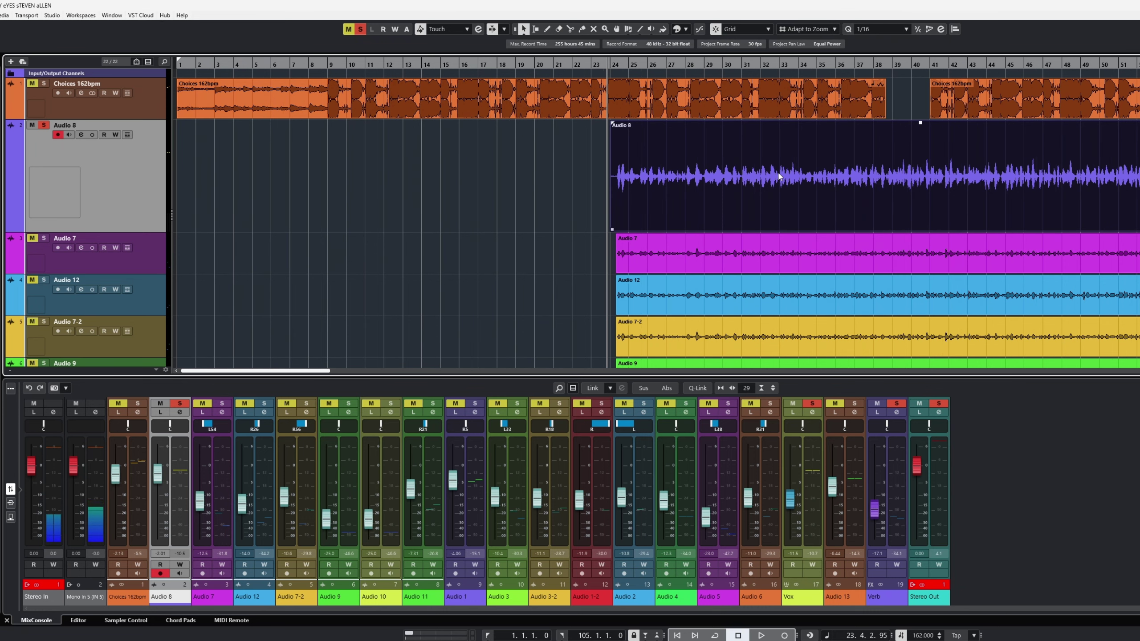
pyautogui.click(891, 29)
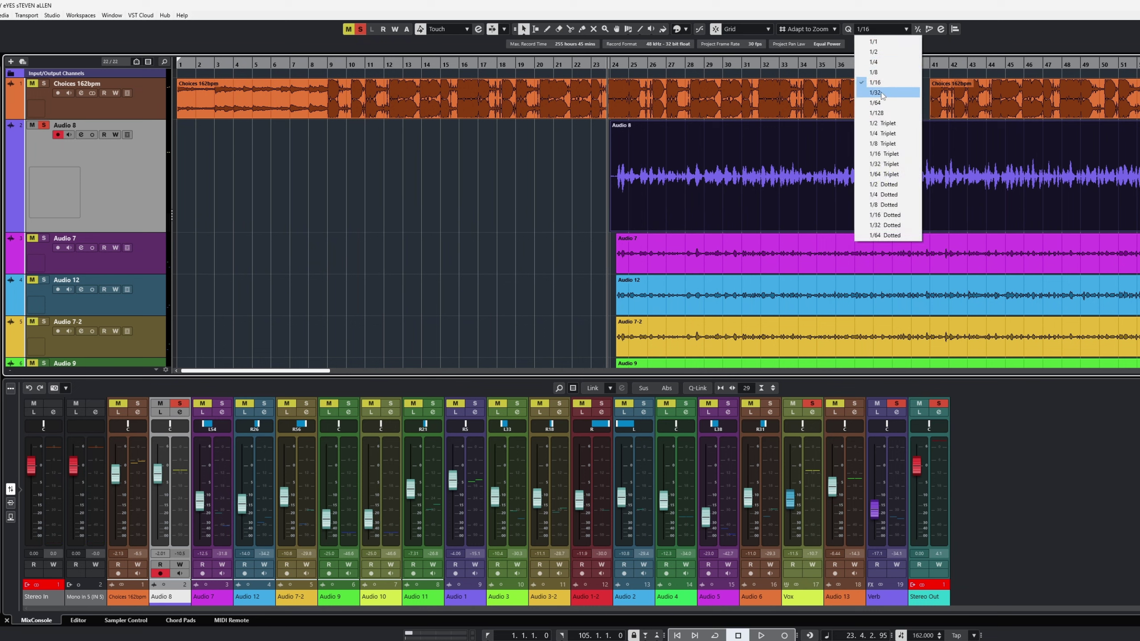
pyautogui.click(875, 91)
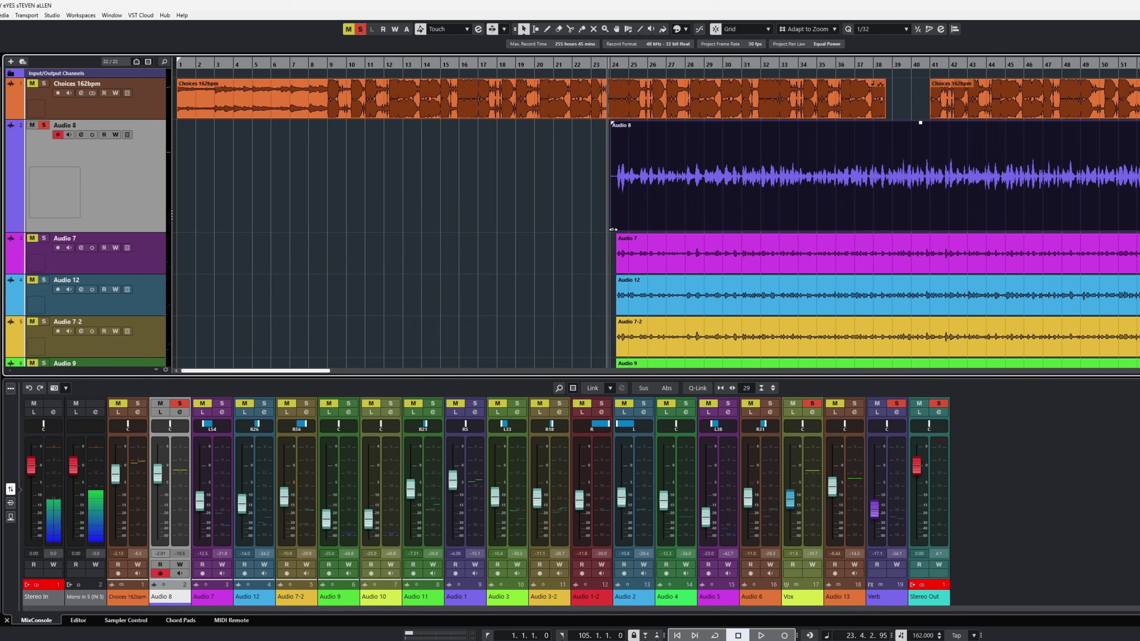
# - Try to fine-trim the start edge of the Audio 8 clip closer to its first sound
pyautogui.moveTo(613, 229)
pyautogui.mouseDown()
pyautogui.moveTo(631, 230)
pyautogui.moveTo(613, 231)
pyautogui.mouseUp()
pyautogui.moveTo(613, 126); pyautogui.dragTo(615, 124)
pyautogui.click(568, 220)
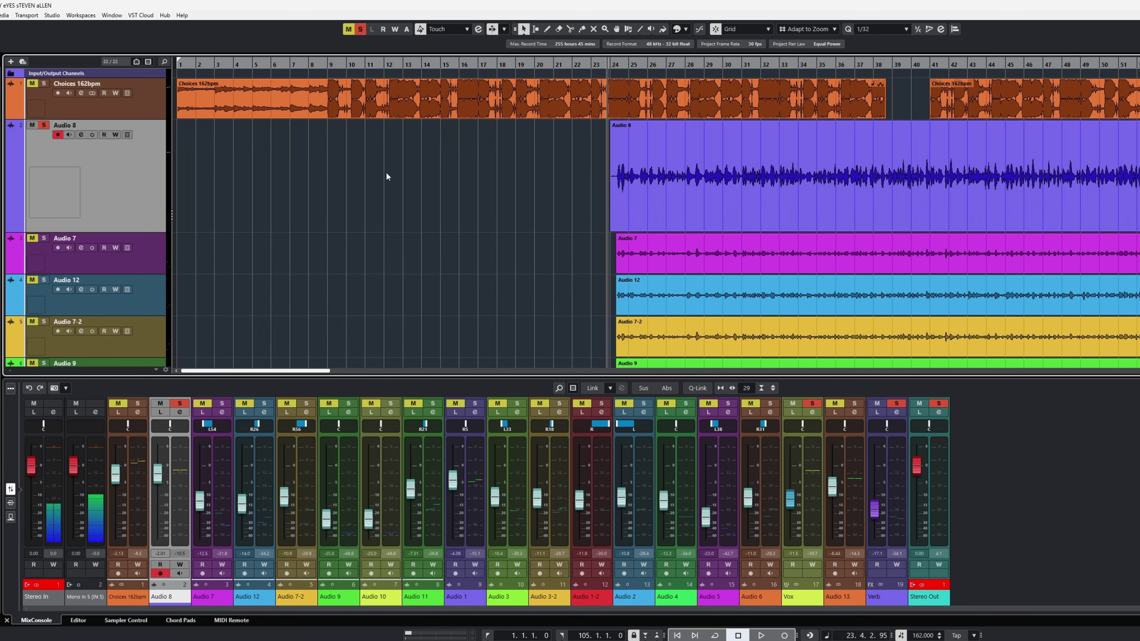
# - Turn off solo on the Audio 8 track
pyautogui.click(47, 129)
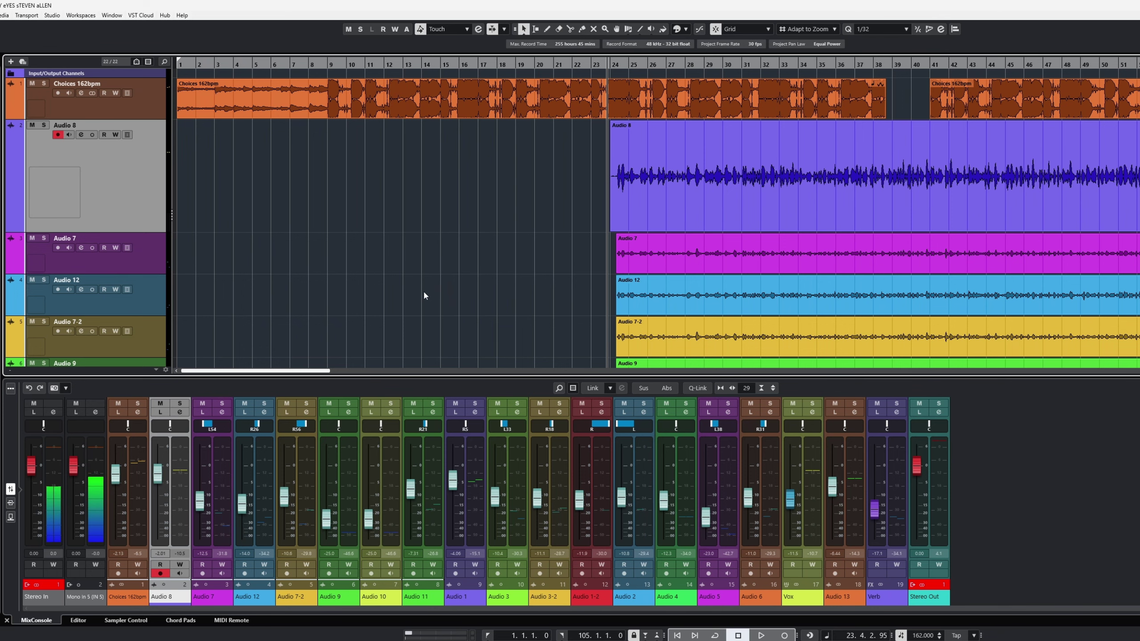
pyautogui.scroll(-7, 557, 325)
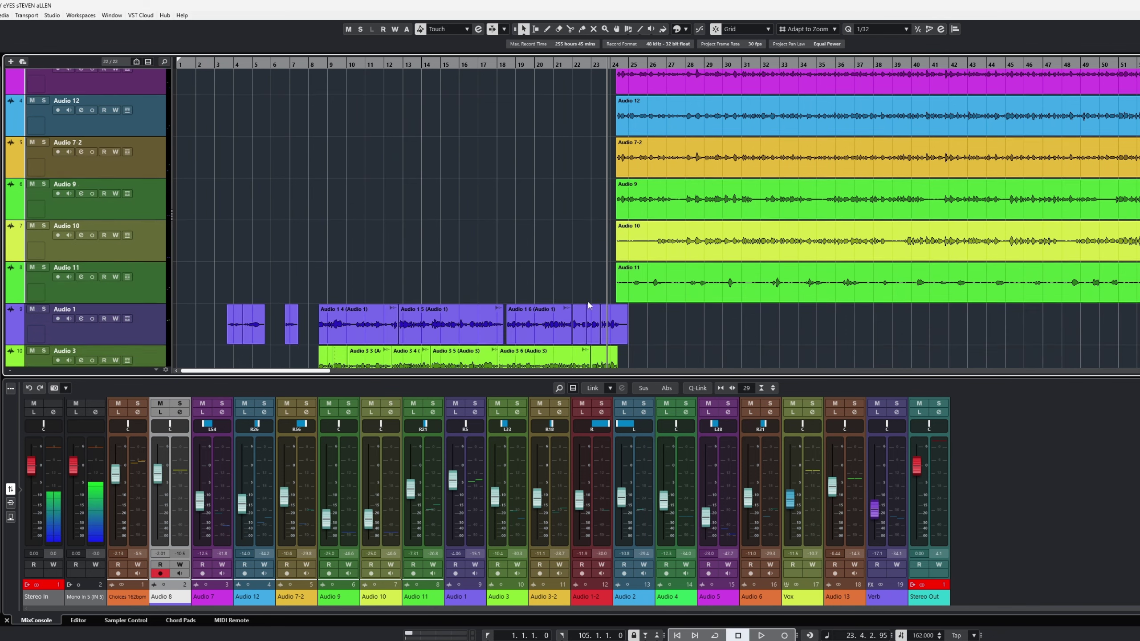
pyautogui.click(479, 288)
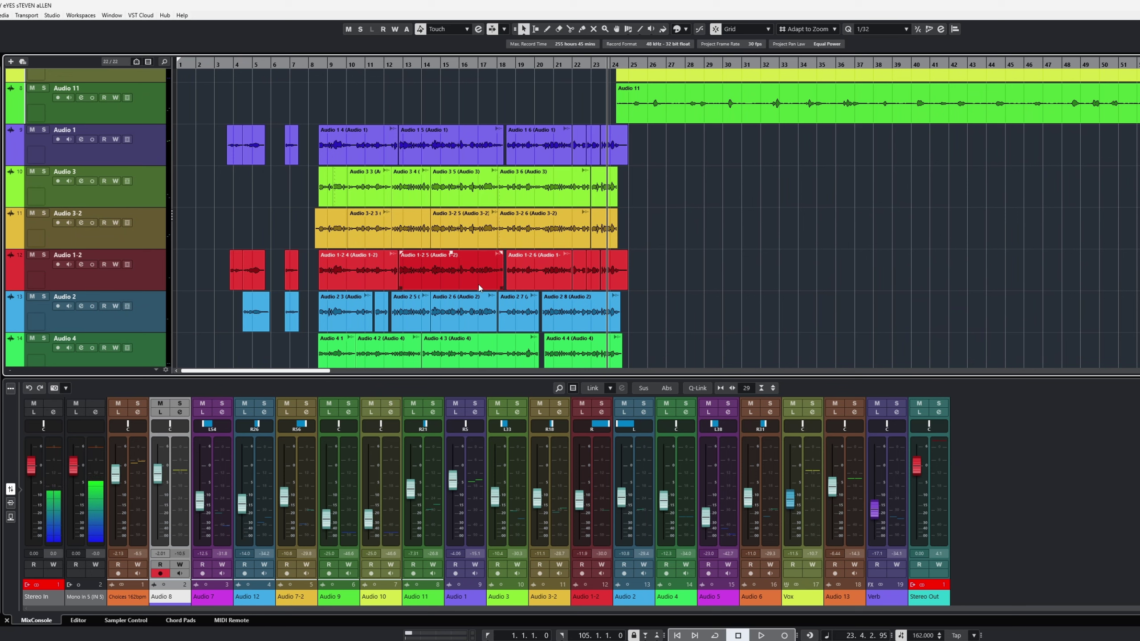
pyautogui.click(244, 275)
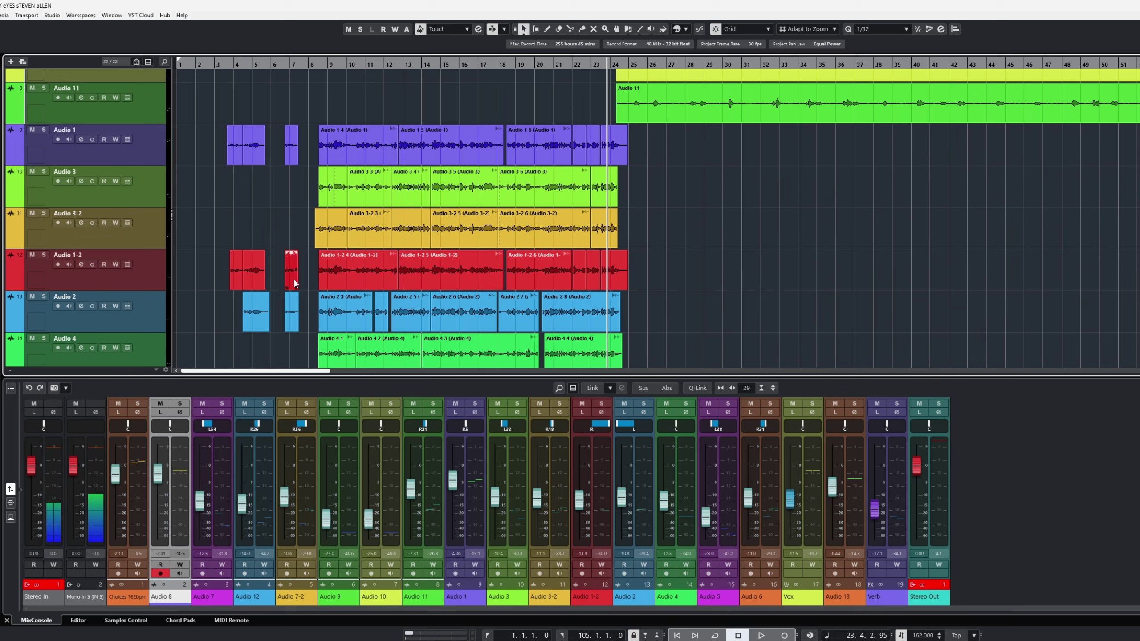
pyautogui.click(234, 154)
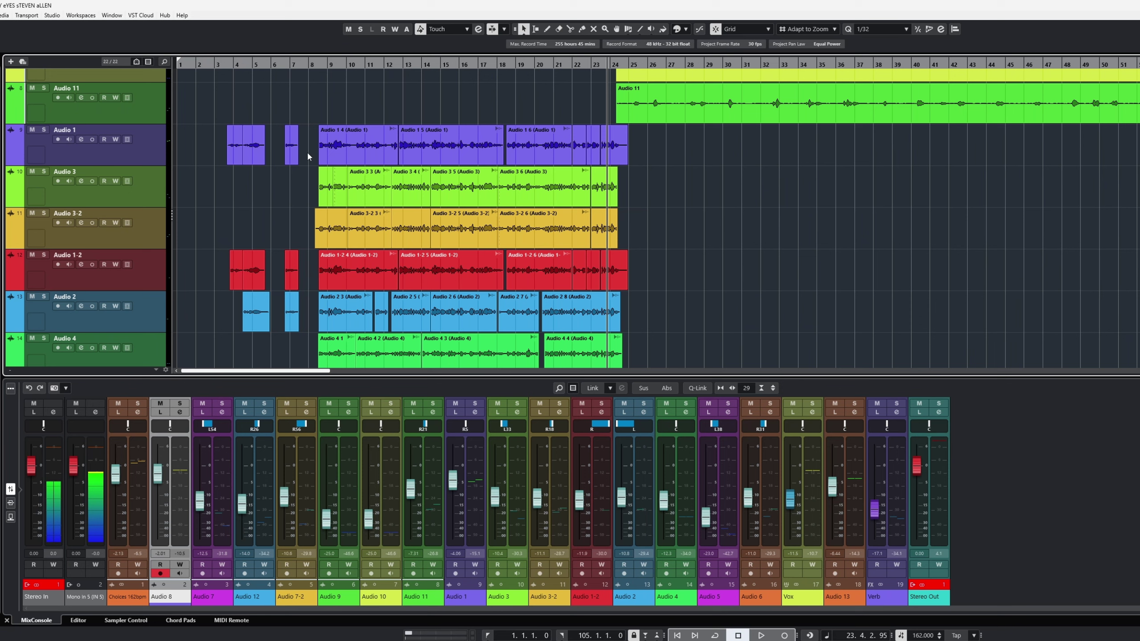
pyautogui.click(352, 163)
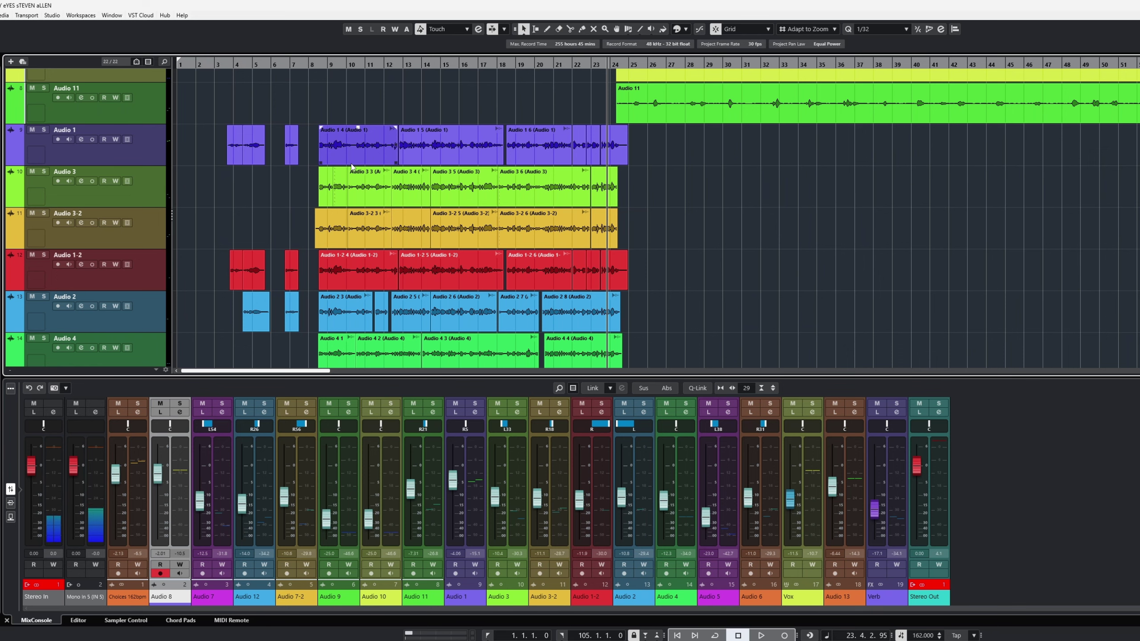
pyautogui.scroll(8, 351, 166)
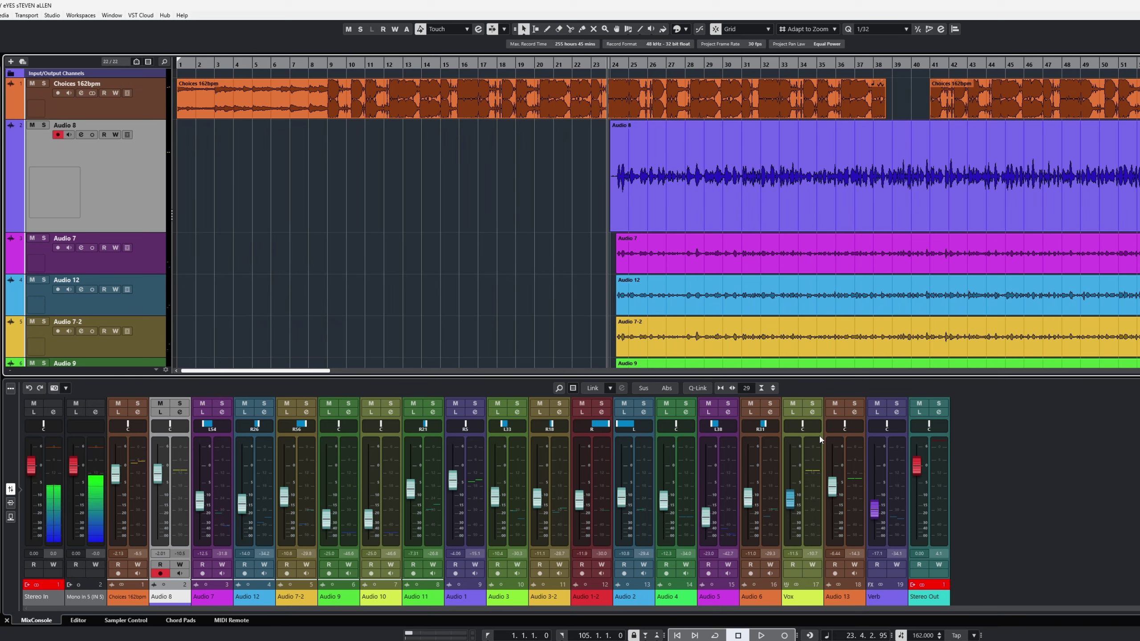
# - Open the Vox group's channel settings and examine its equalizer, the Frequency insert and the VOX FX insert
pyautogui.click(812, 412)
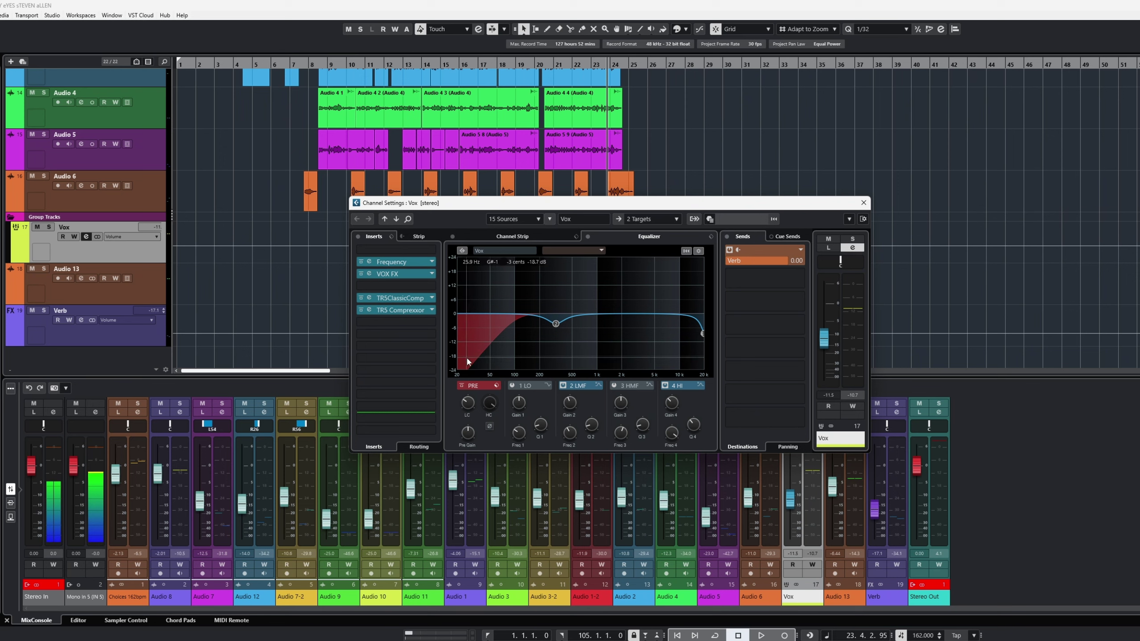
pyautogui.moveTo(470, 405)
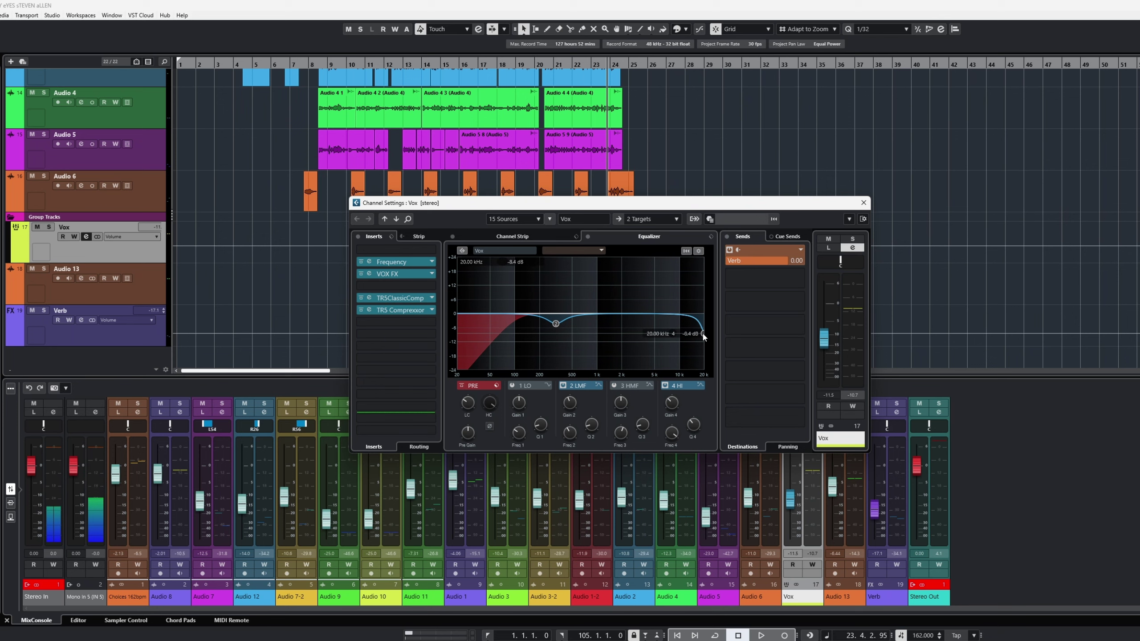
pyautogui.click(400, 261)
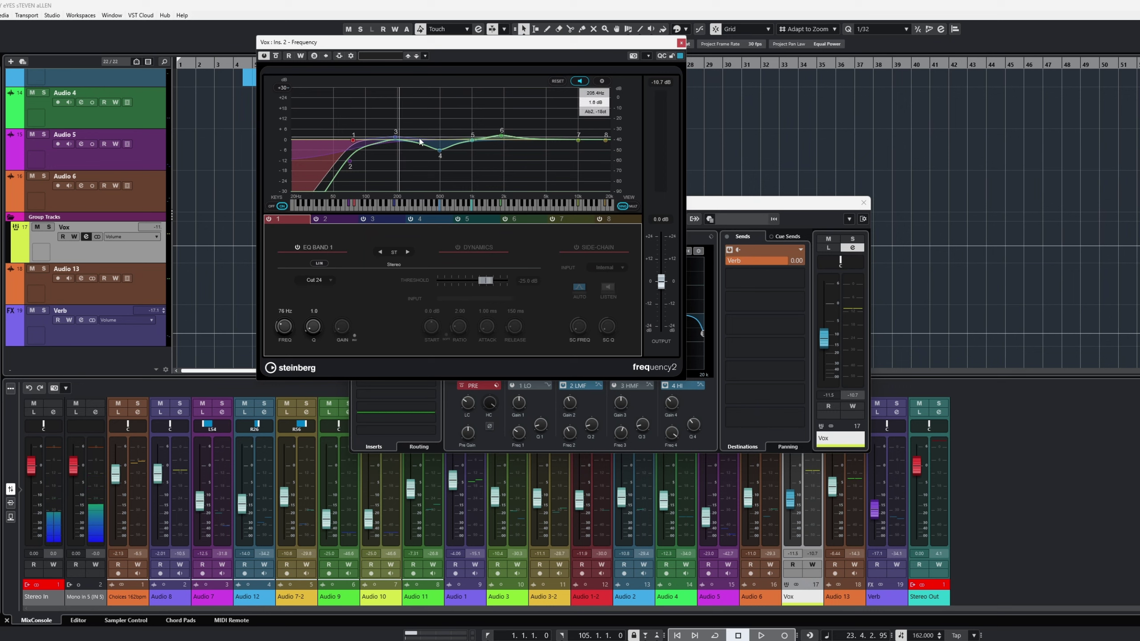
pyautogui.click(501, 137)
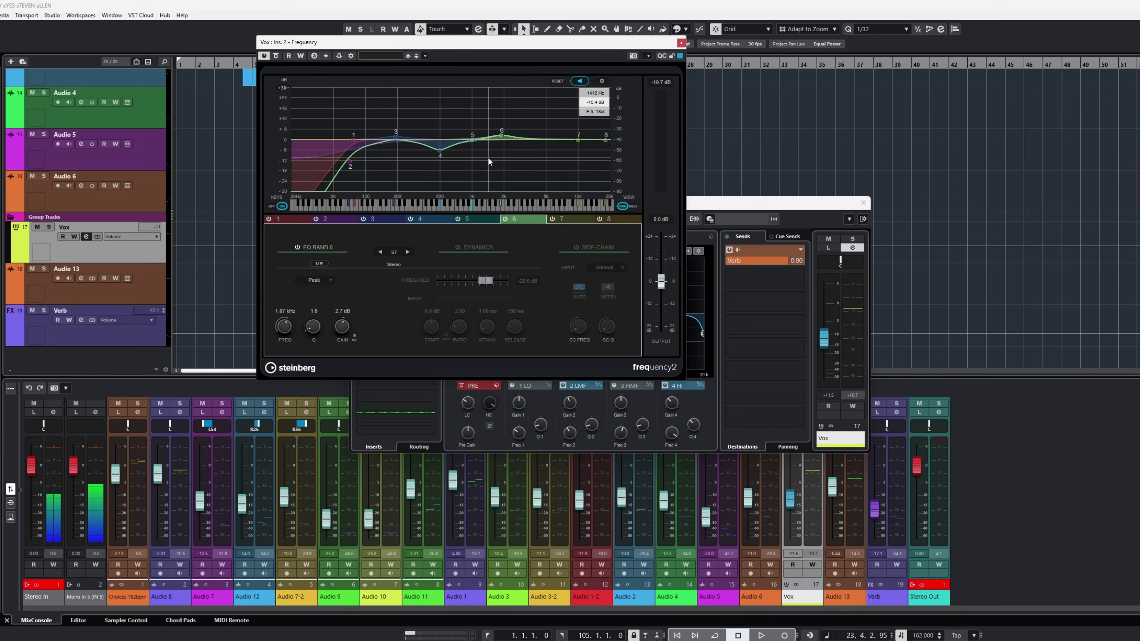
pyautogui.click(681, 44)
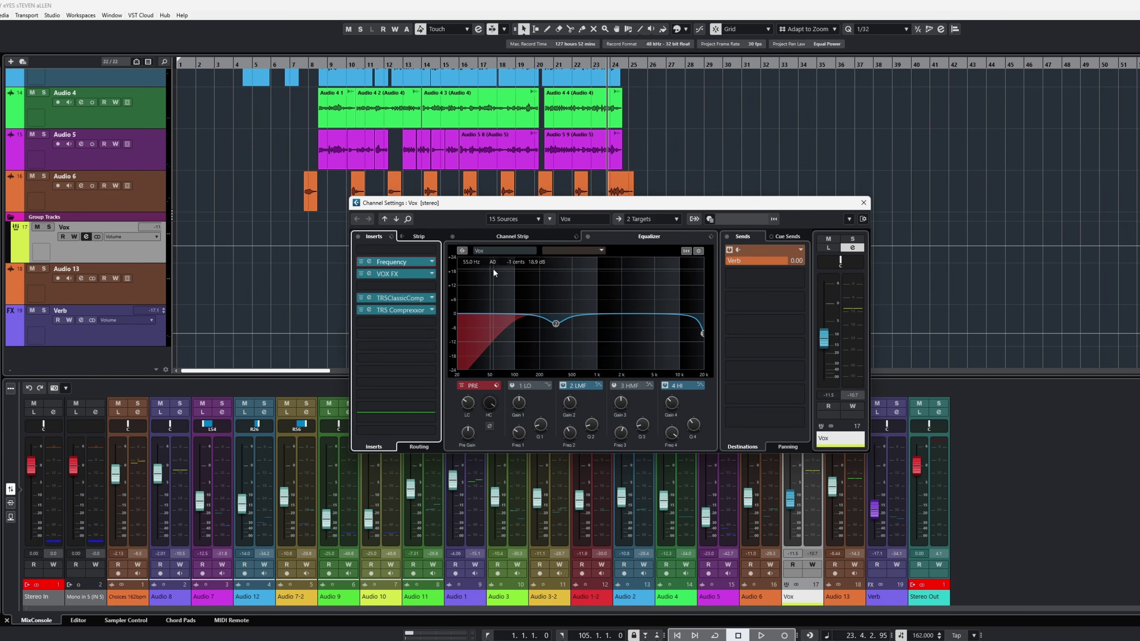
pyautogui.click(370, 274)
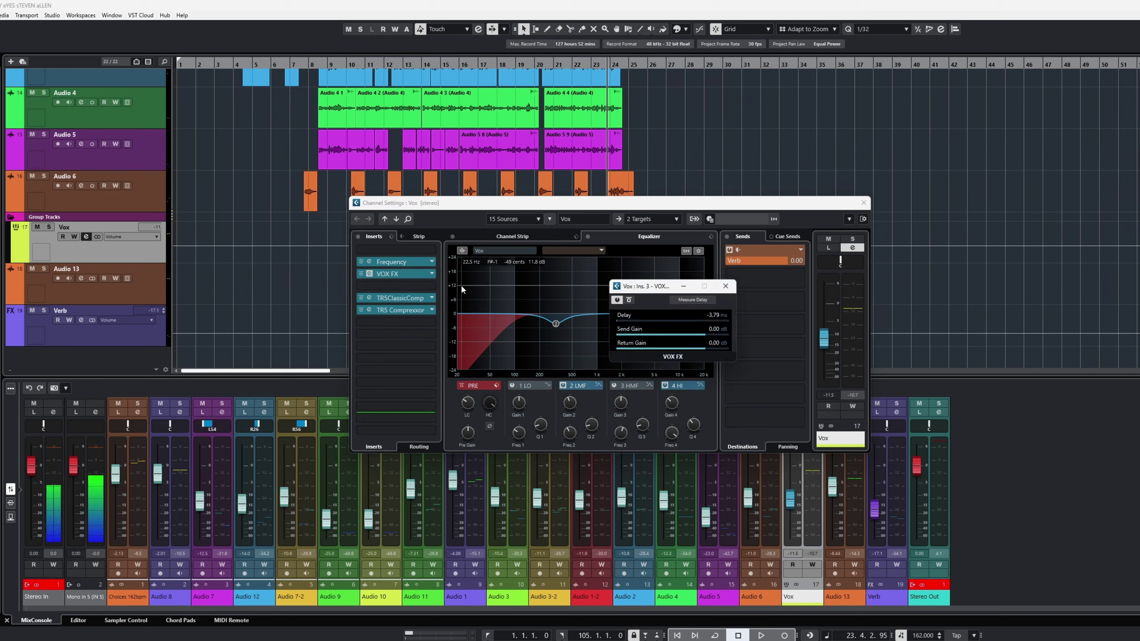
pyautogui.click(725, 286)
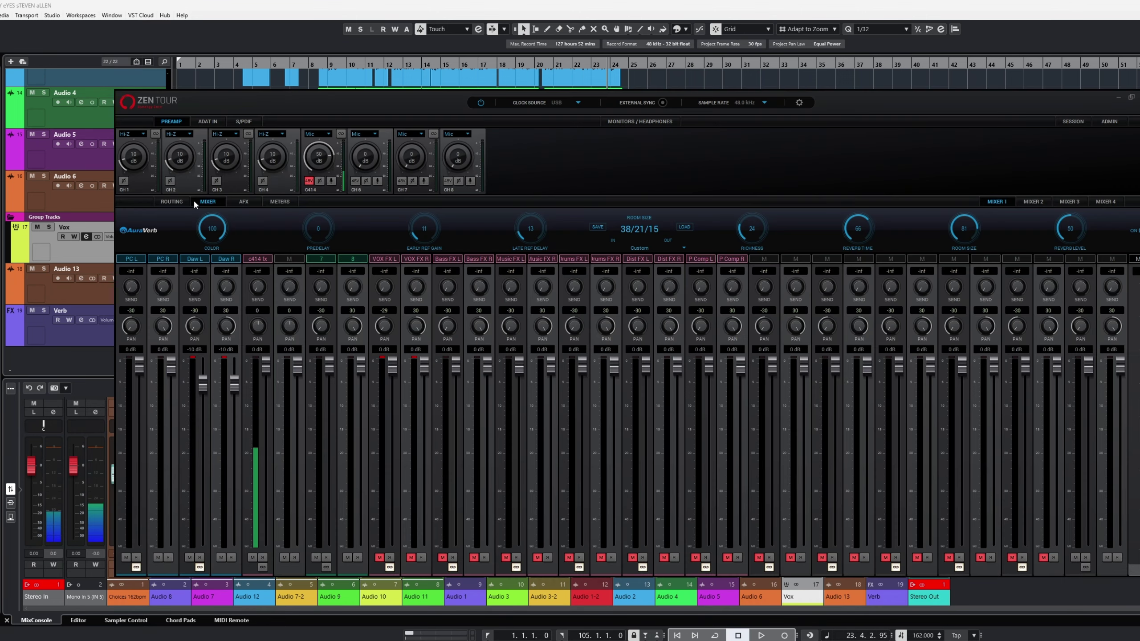
# - Examine the Zen Tour routing and the BA-31, Stay-Levin and VEQ-1A effects on the VOX FX channels
pyautogui.click(175, 201)
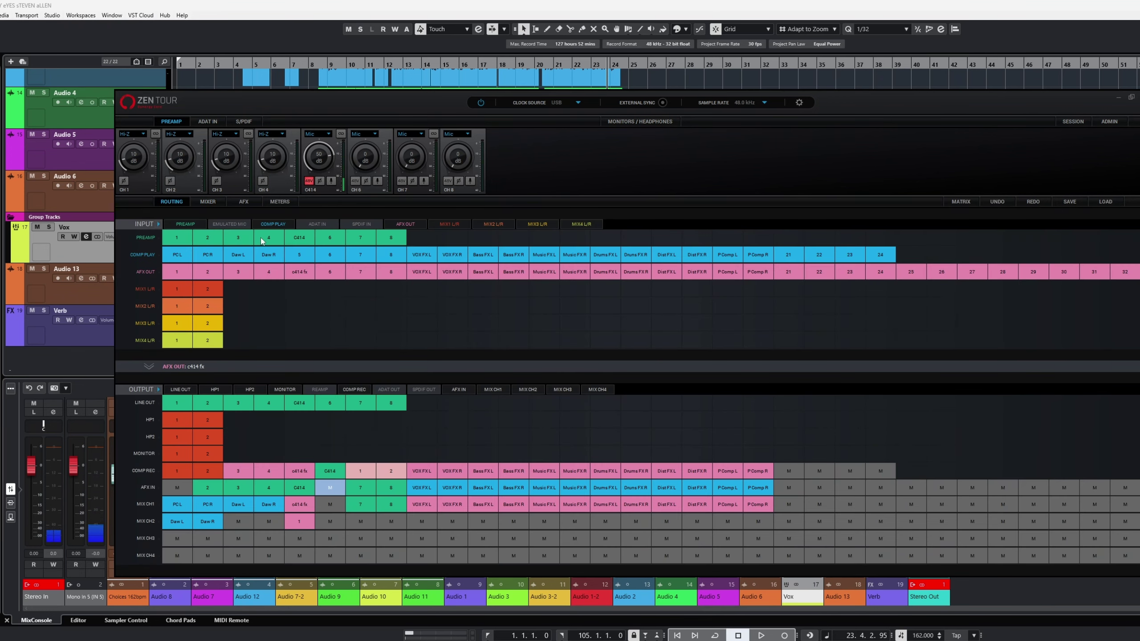
pyautogui.click(246, 203)
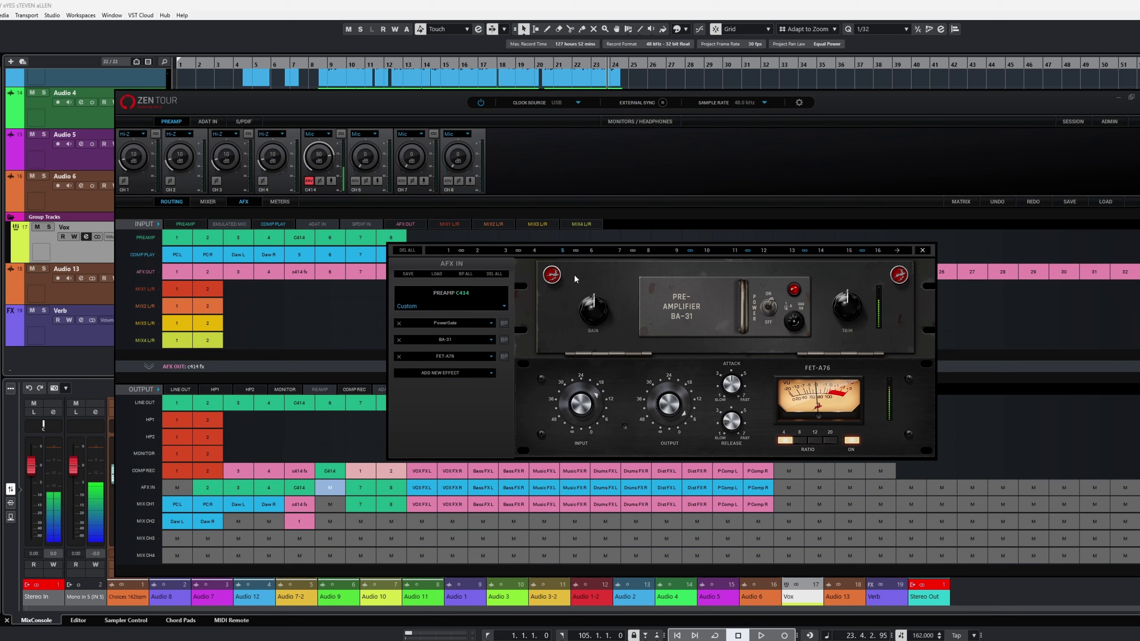
pyautogui.click(677, 251)
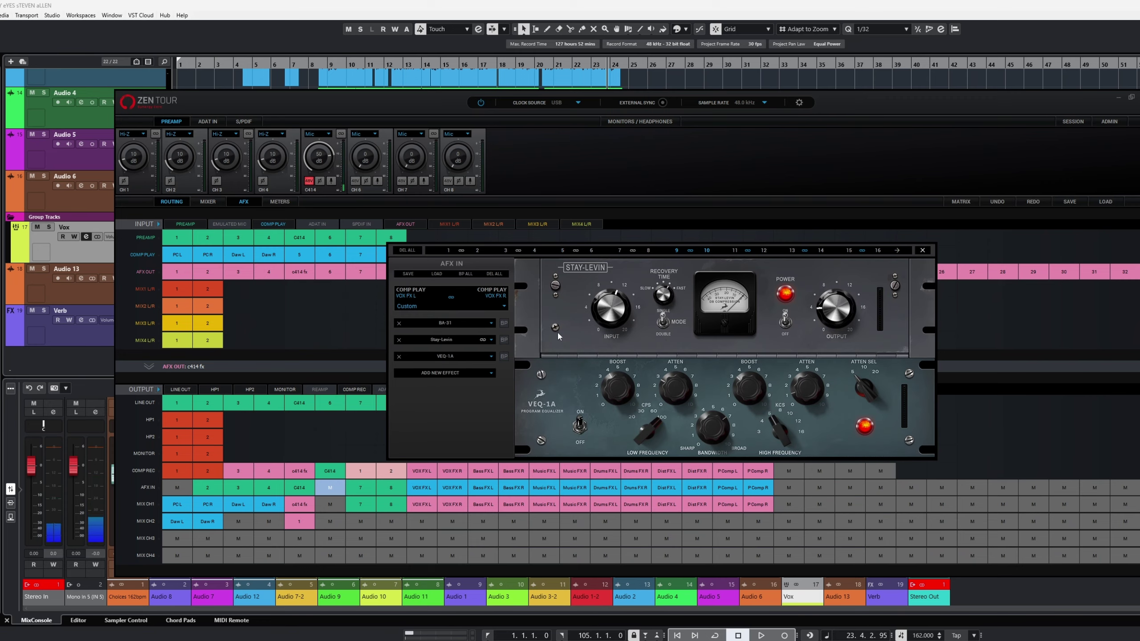
pyautogui.click(1119, 97)
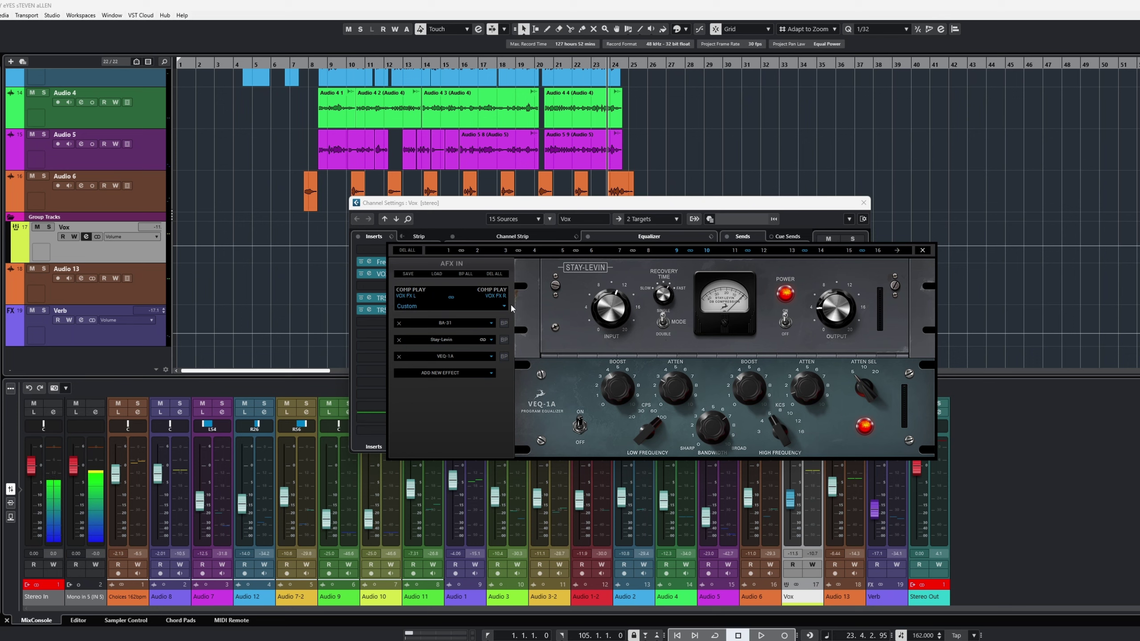
pyautogui.click(449, 322)
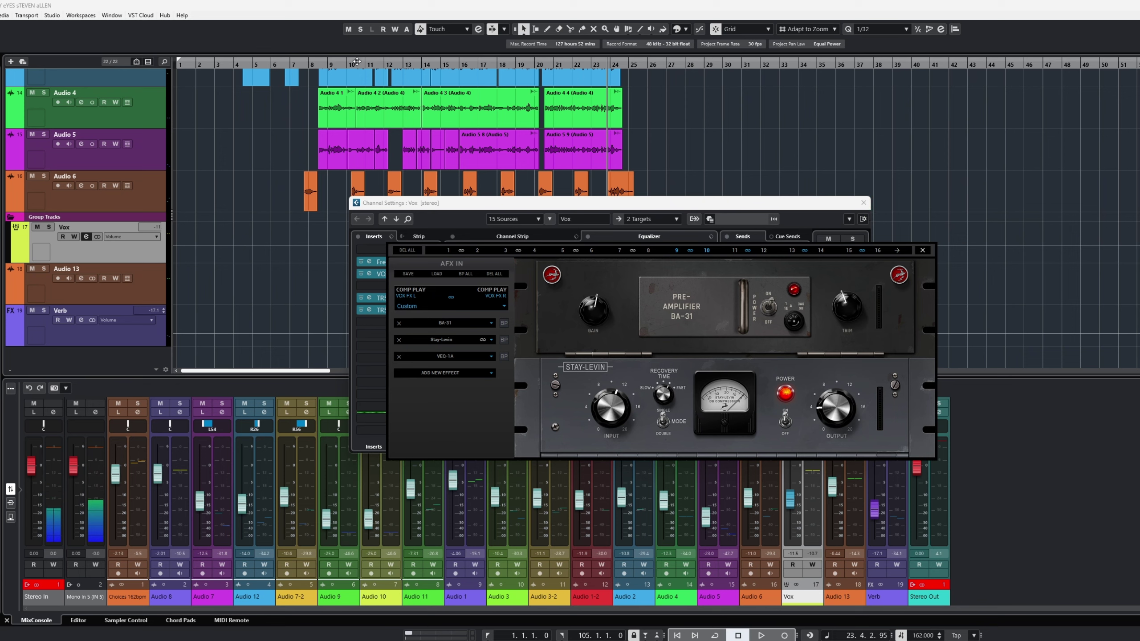
# - Reduce the height of the Audio 8 track to match the neighbouring tracks
pyautogui.scroll(5, 357, 133)
pyautogui.scroll(7, 357, 133)
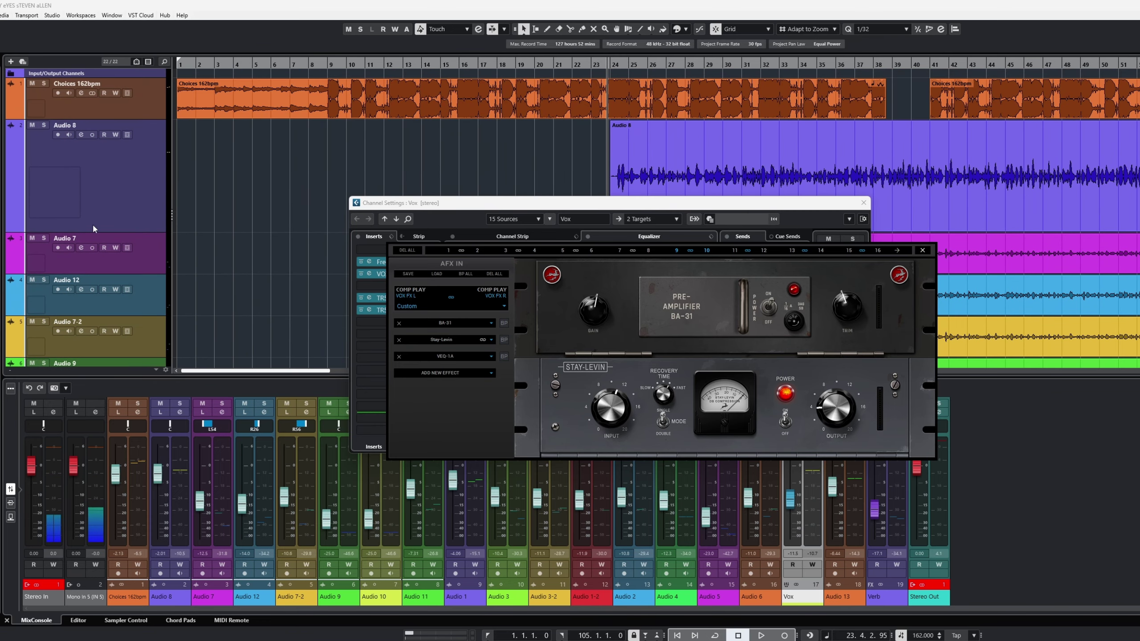
pyautogui.moveTo(96, 232); pyautogui.dragTo(114, 154)
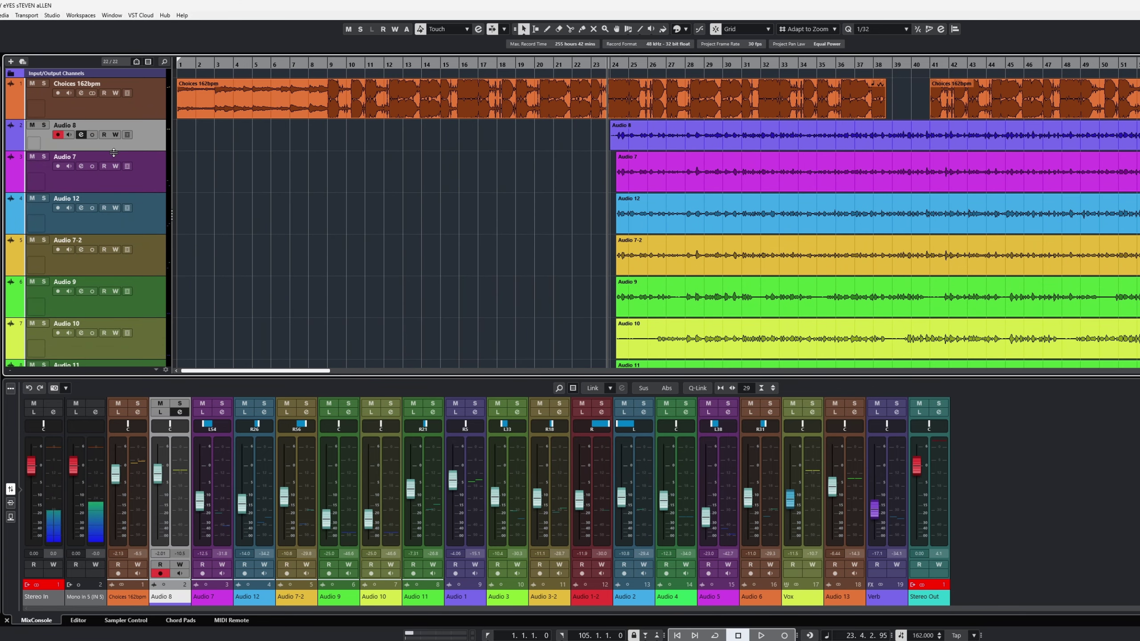
pyautogui.moveTo(114, 153); pyautogui.dragTo(111, 157)
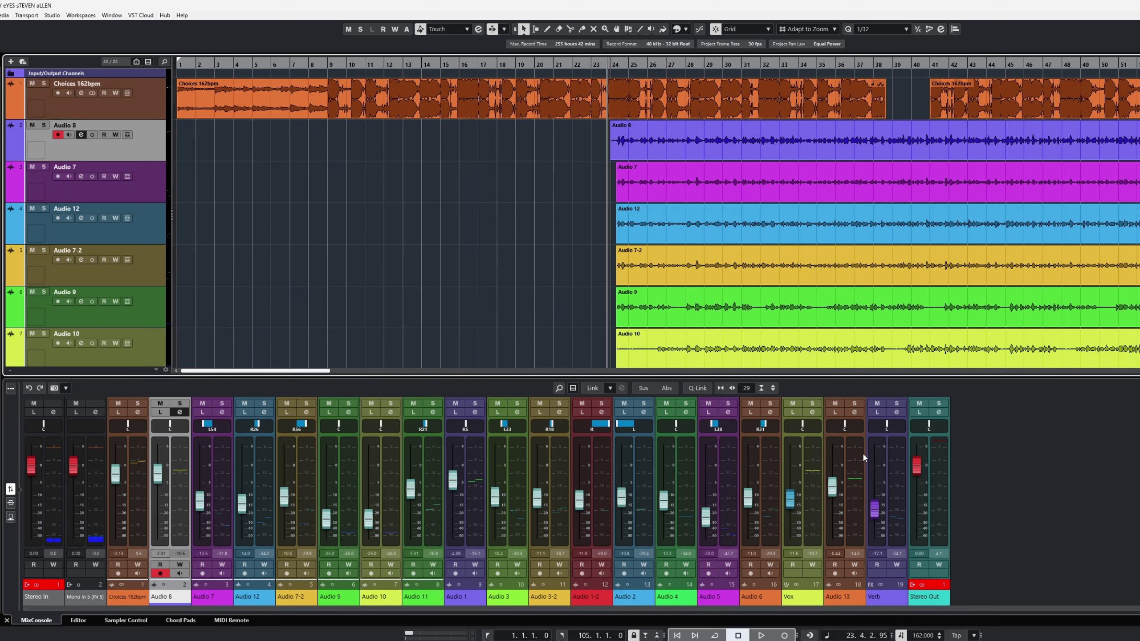
# - Bypass the BA-31, Stay-Levin and VEQ-1A effects in the Vox group's VOX FX chain
pyautogui.click(812, 413)
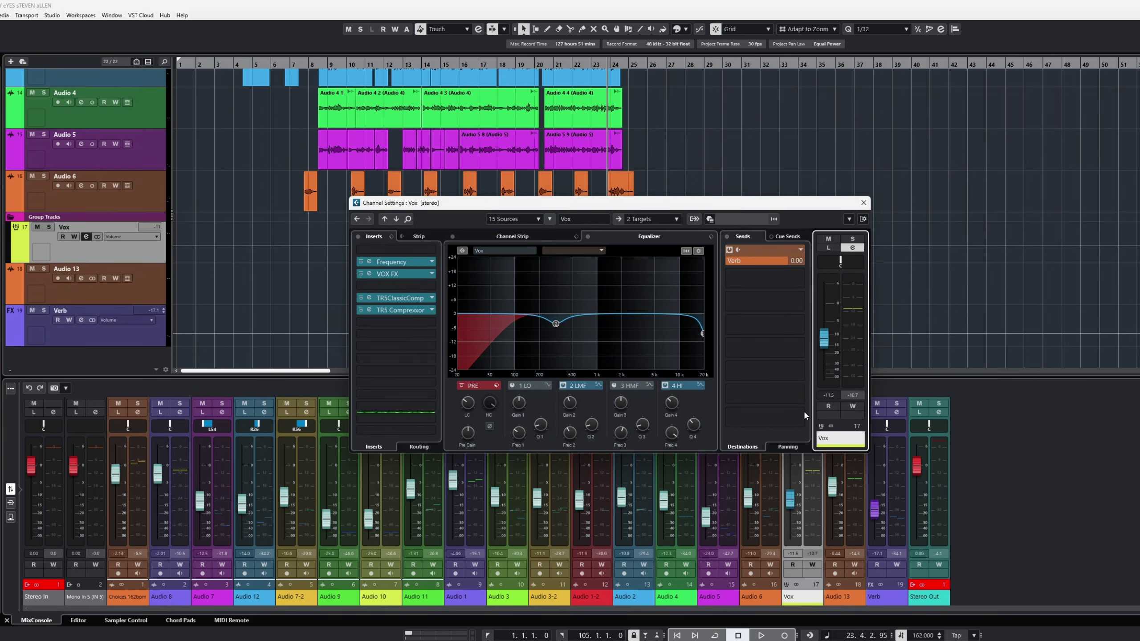
pyautogui.click(359, 274)
pyautogui.click(360, 275)
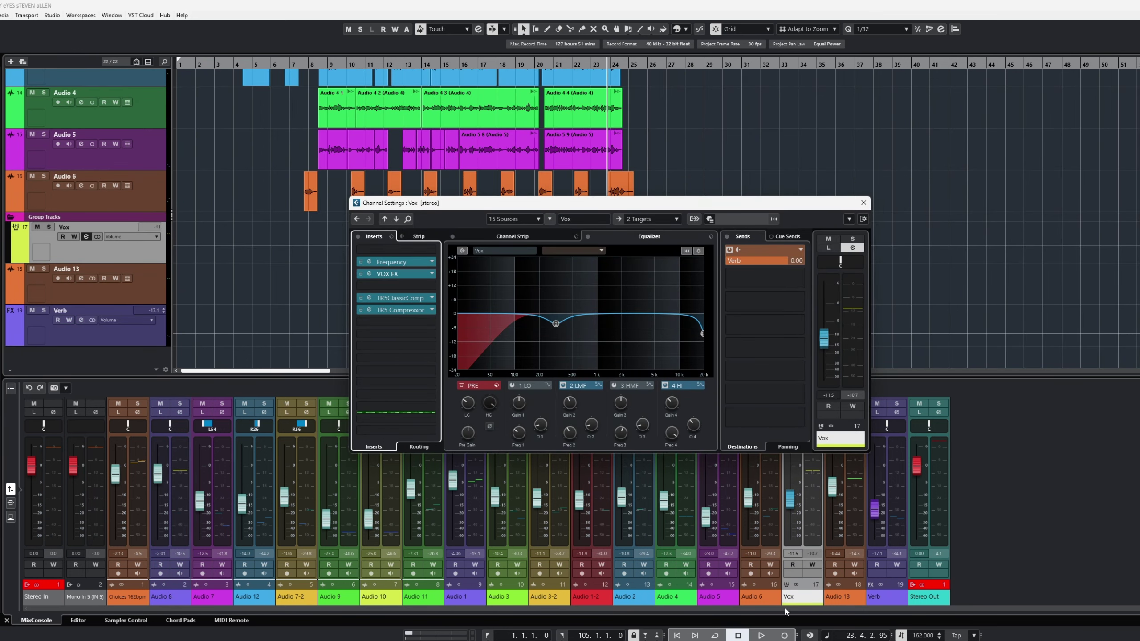
pyautogui.click(395, 273)
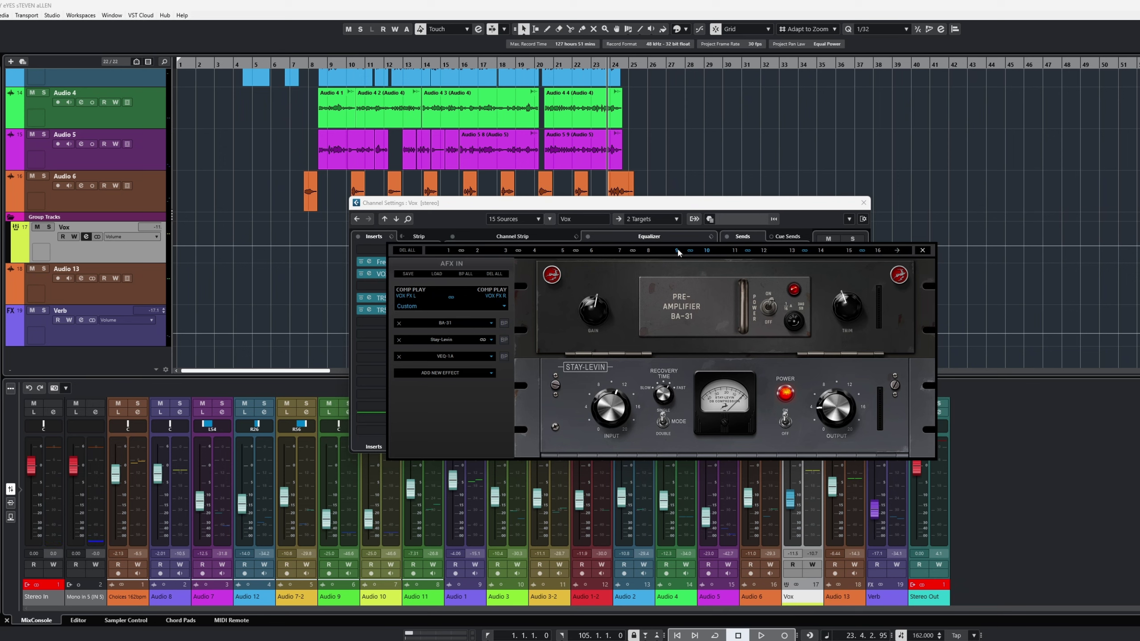
pyautogui.click(503, 324)
pyautogui.click(504, 339)
pyautogui.click(504, 356)
# - Reposition the playhead and start playback to hear the vocals with the VOX FX effects bypassed
pyautogui.press('KP_Subtract')
pyautogui.press('KP_Subtract')
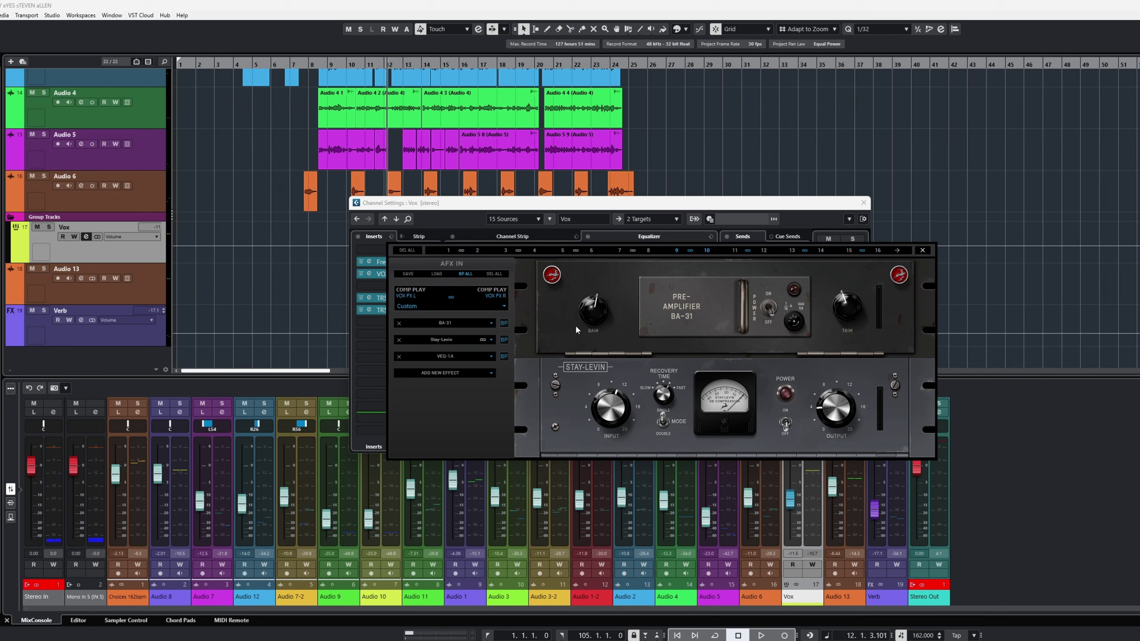
pyautogui.press('KP_Add')
pyautogui.press('KP_Add')
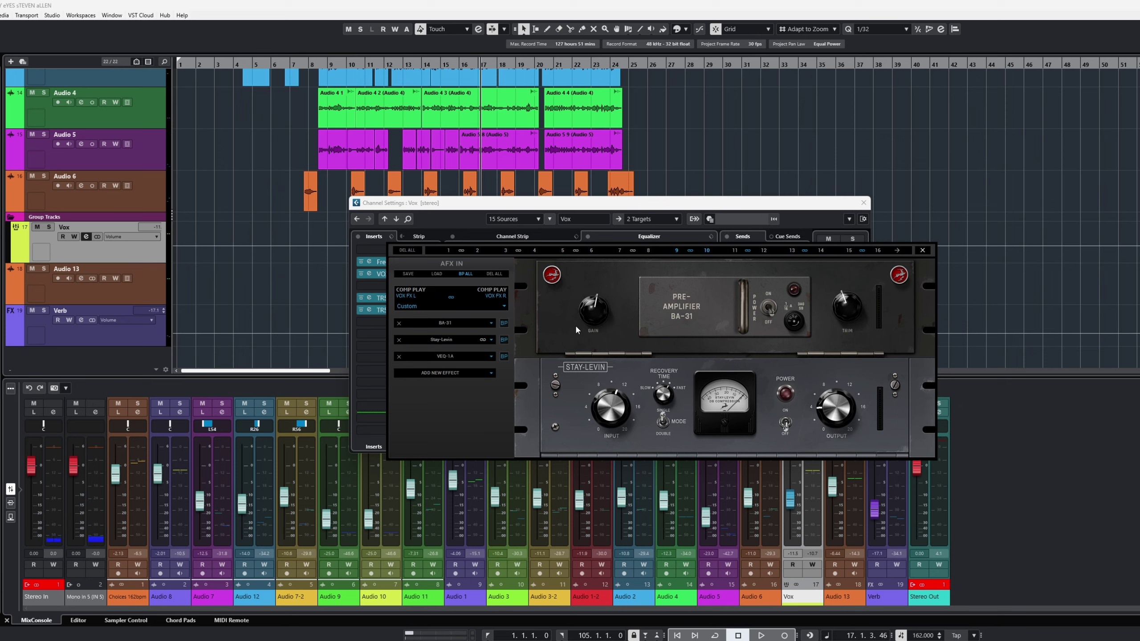
pyautogui.press('space')
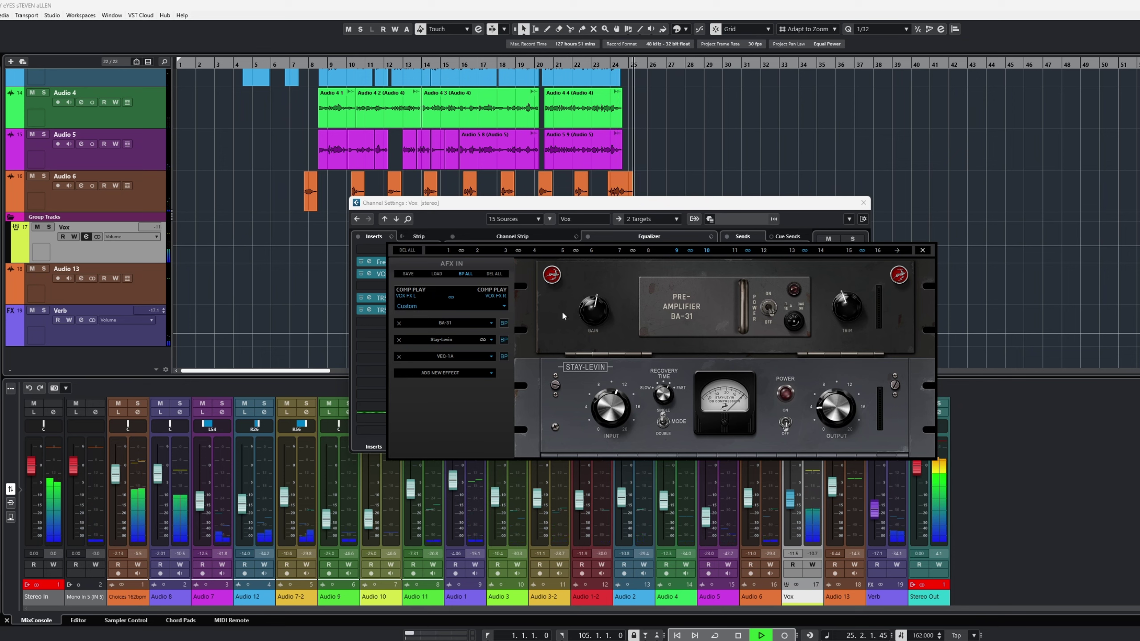
# - Re-enable BA-31, Stay-Levin and VEQ-1A one after another during playback, and stop to close the effects window
pyautogui.click(504, 323)
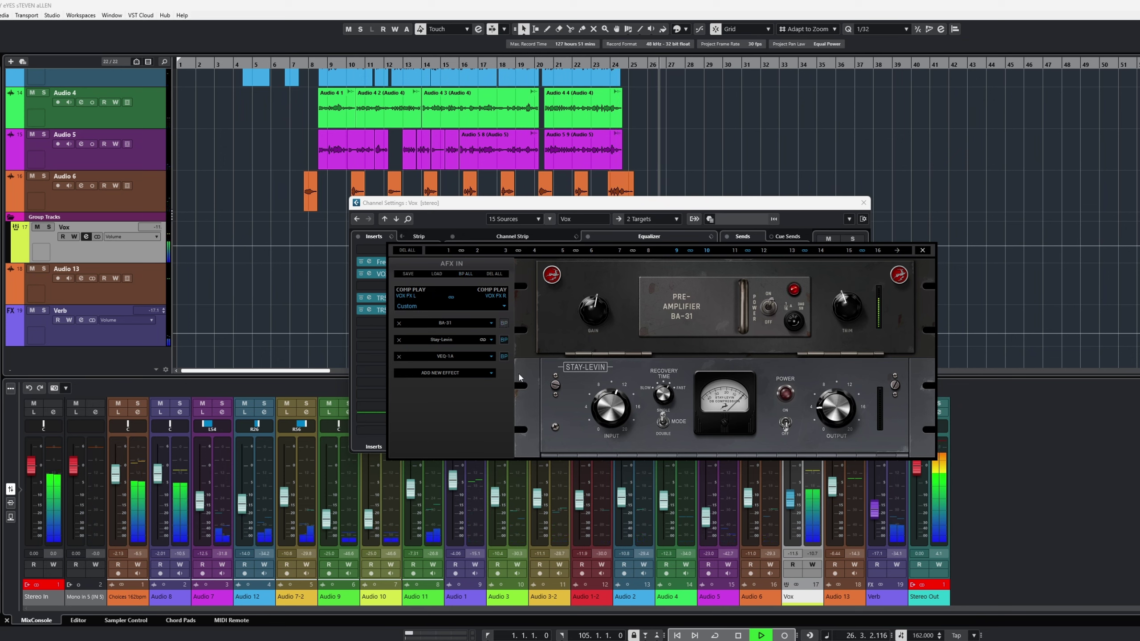
pyautogui.click(505, 339)
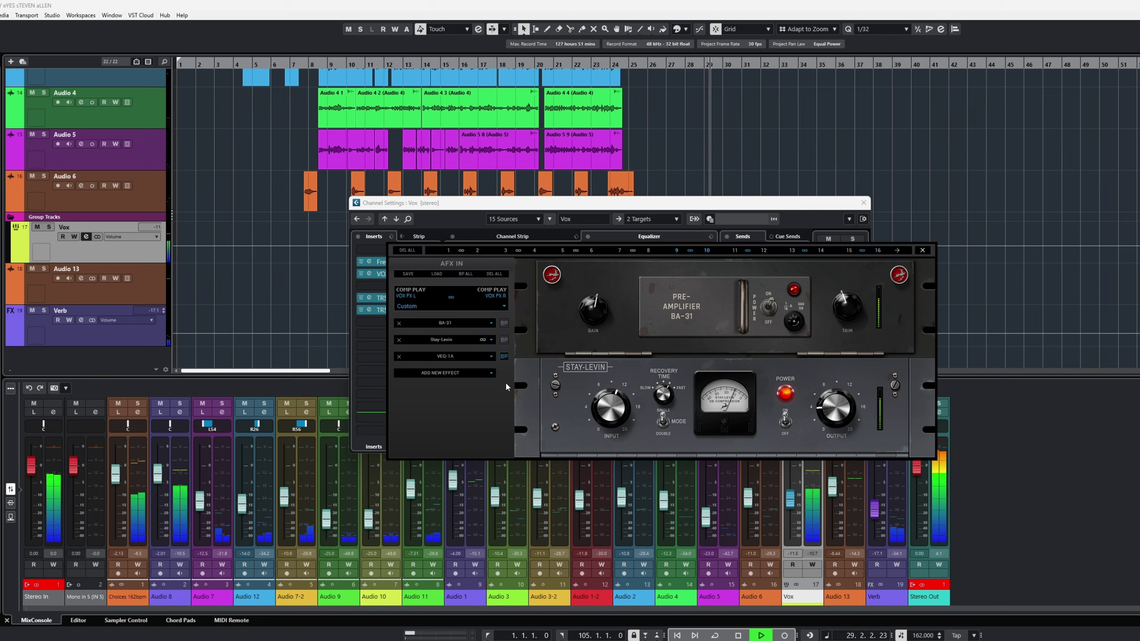
pyautogui.scroll(-3, 467, 355)
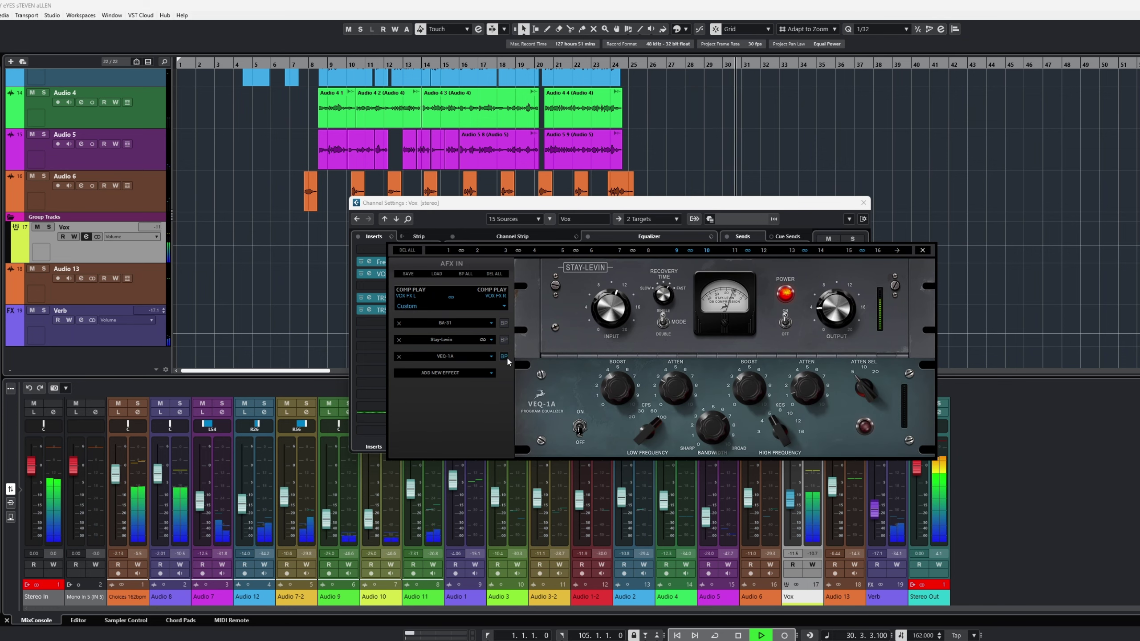
pyautogui.click(505, 357)
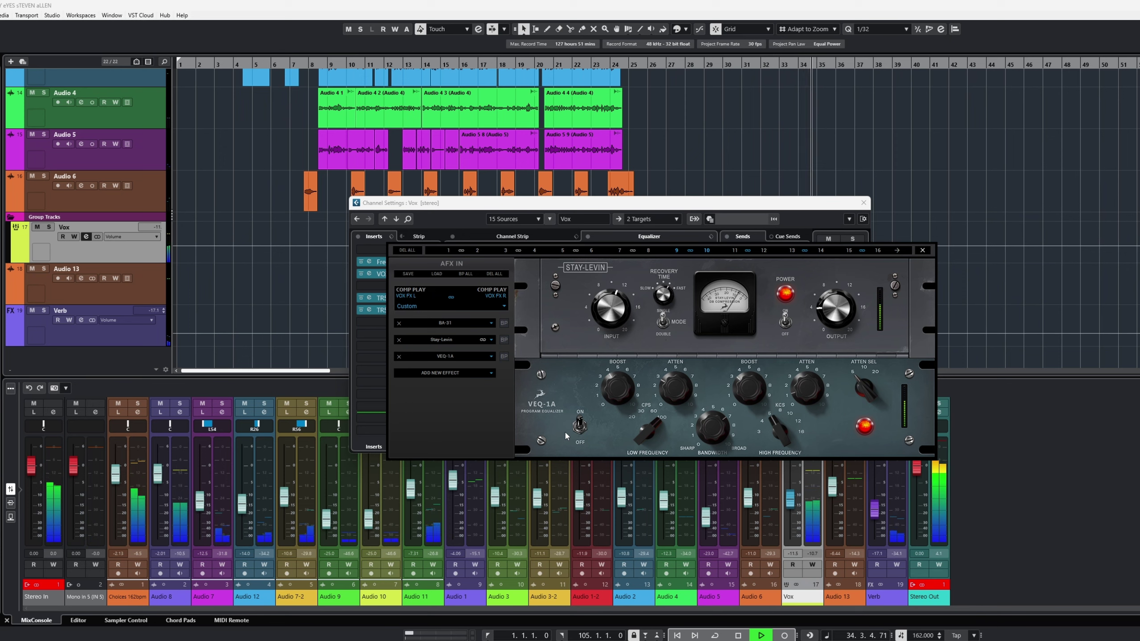
pyautogui.press('space')
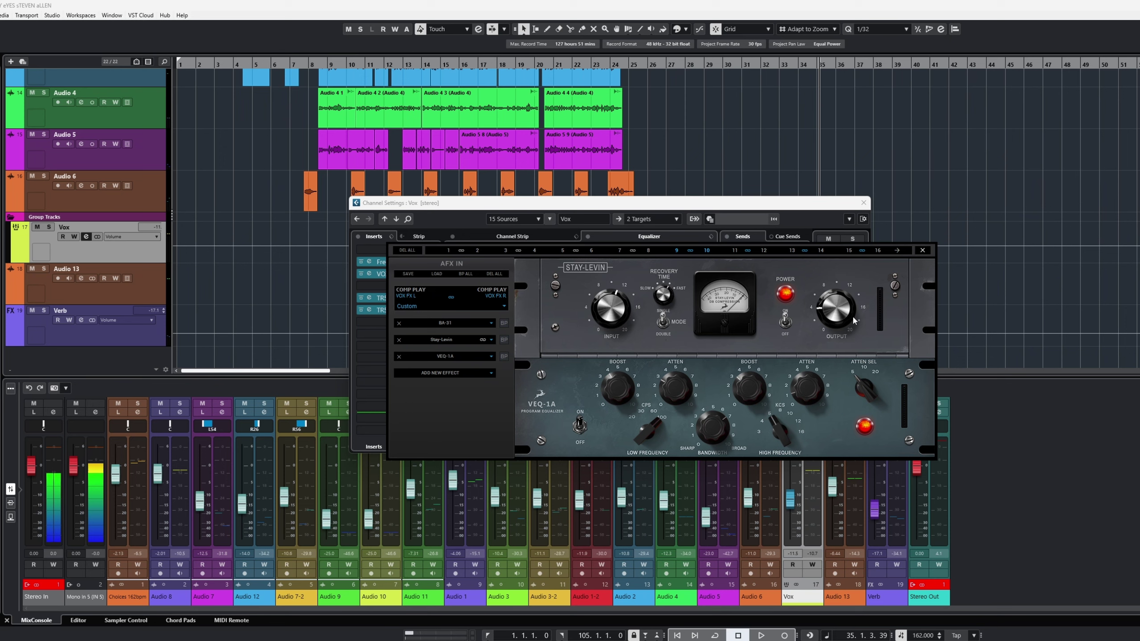
pyautogui.click(923, 250)
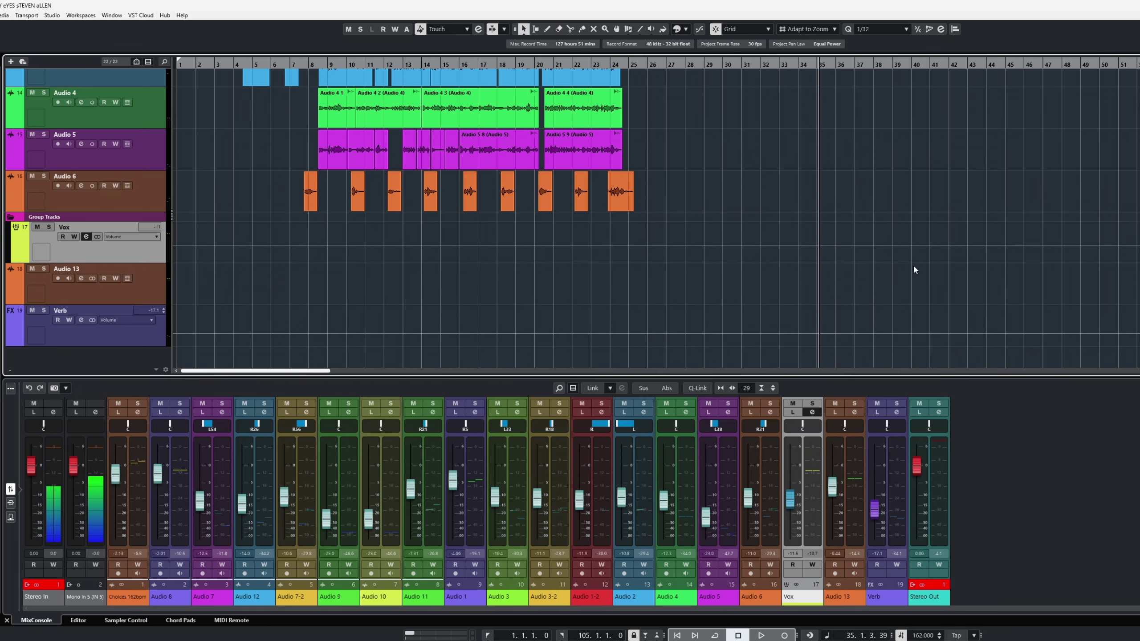
# - Place the playhead at bar 24 and open the Vox group's TR5 Classic Comp insert for review
pyautogui.click(812, 412)
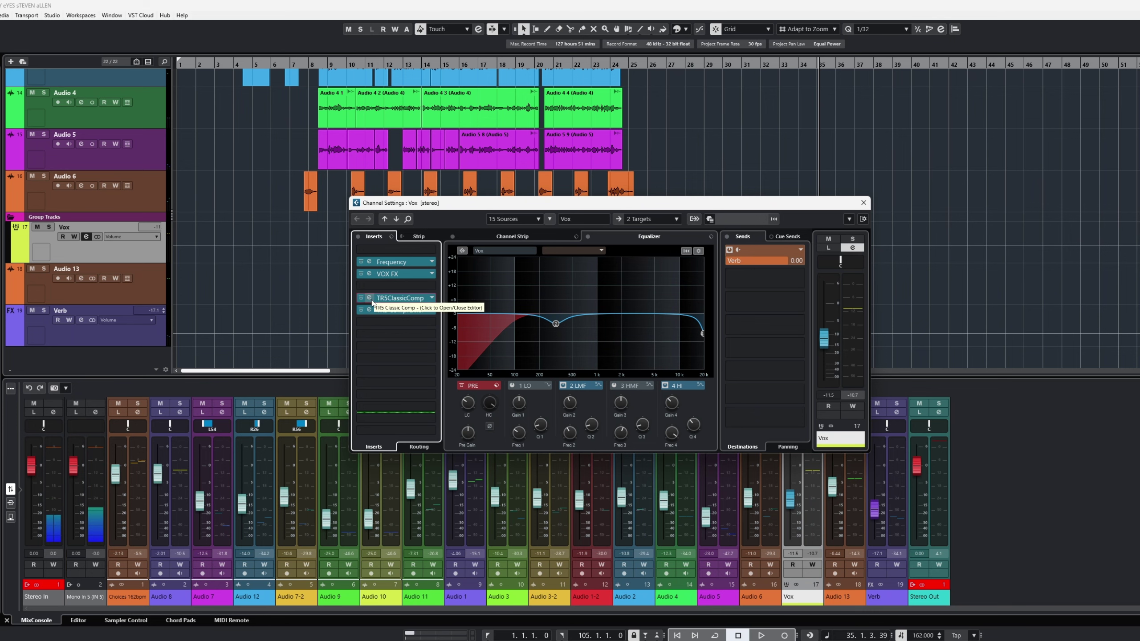
pyautogui.click(369, 298)
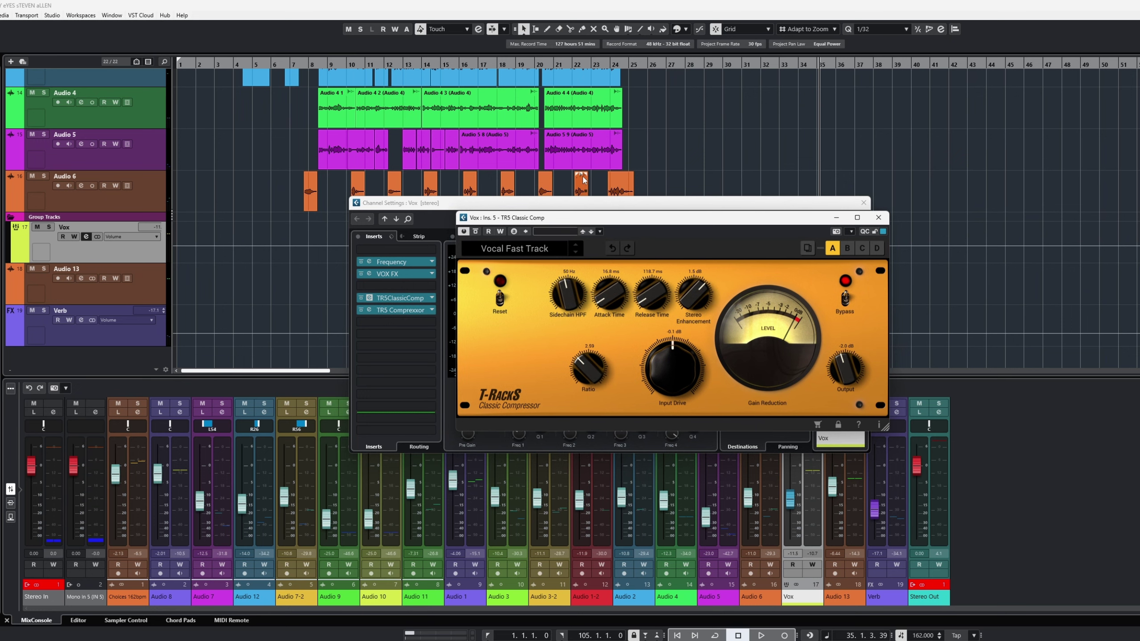
pyautogui.click(604, 62)
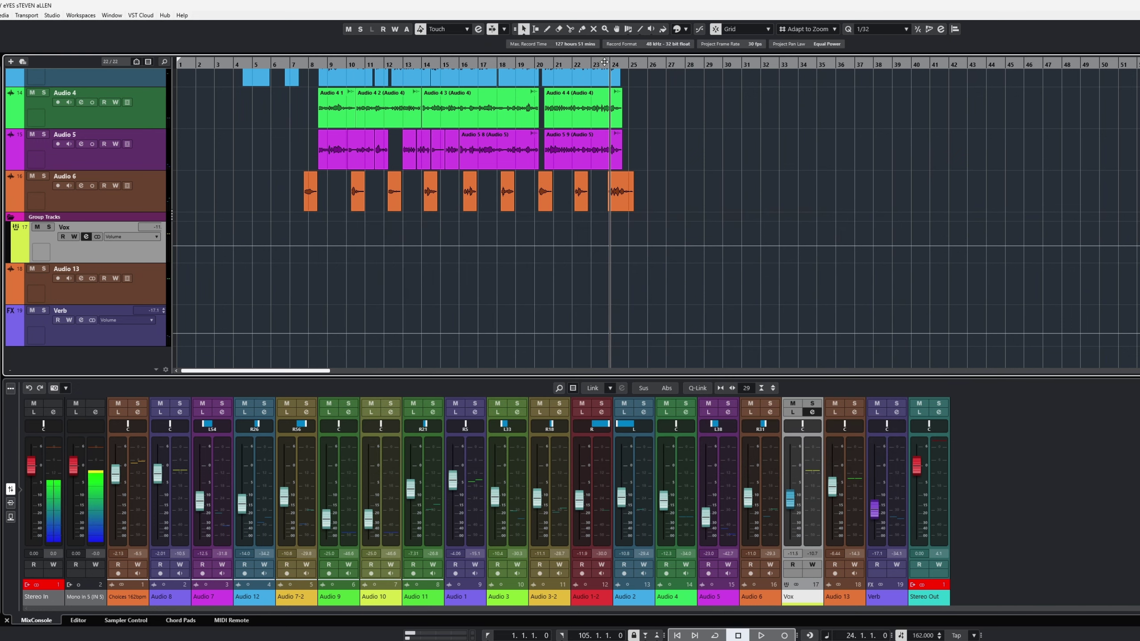
pyautogui.click(813, 413)
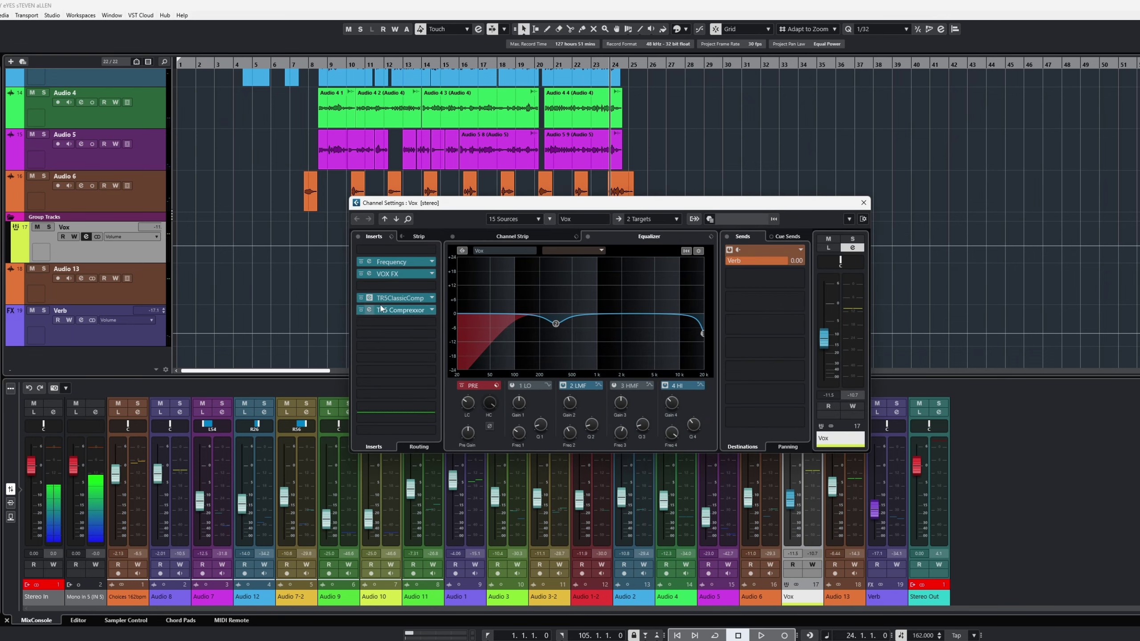
pyautogui.click(369, 299)
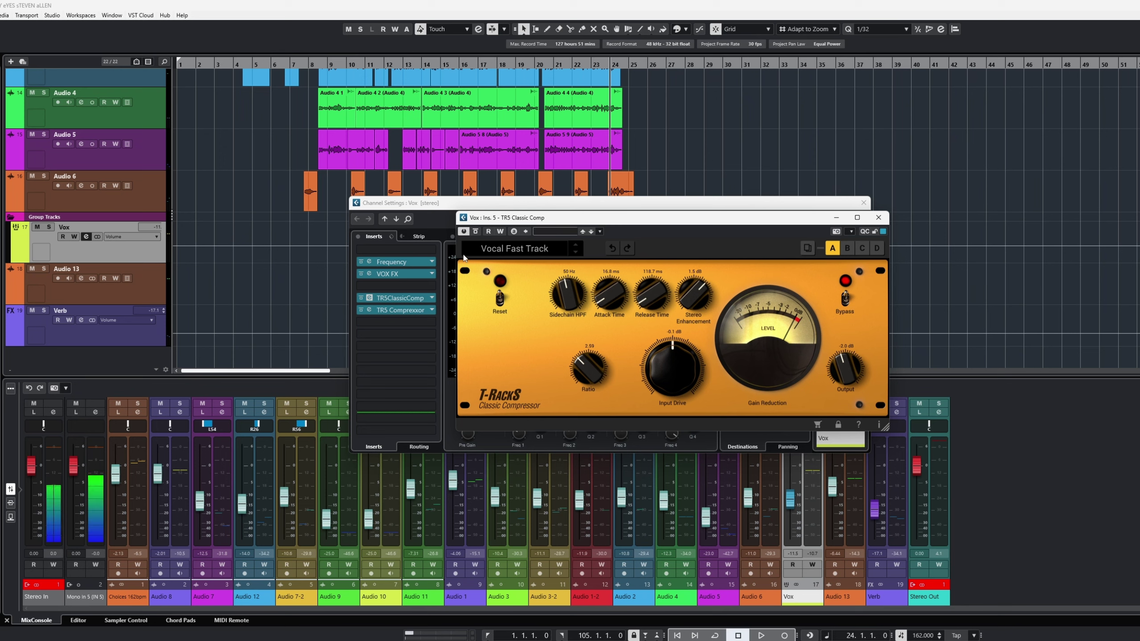
# - Toggle TR5 Classic Comp between bypassed and active during playback to compare the vocals, and close its window after stopping
pyautogui.click(465, 232)
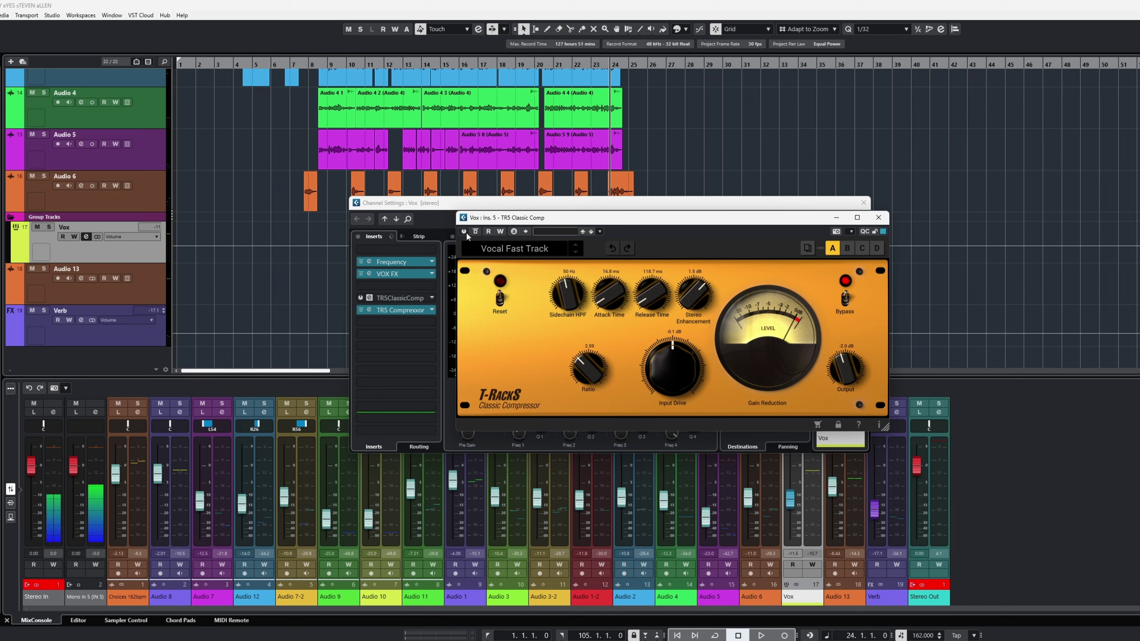
pyautogui.click(465, 232)
pyautogui.click(475, 232)
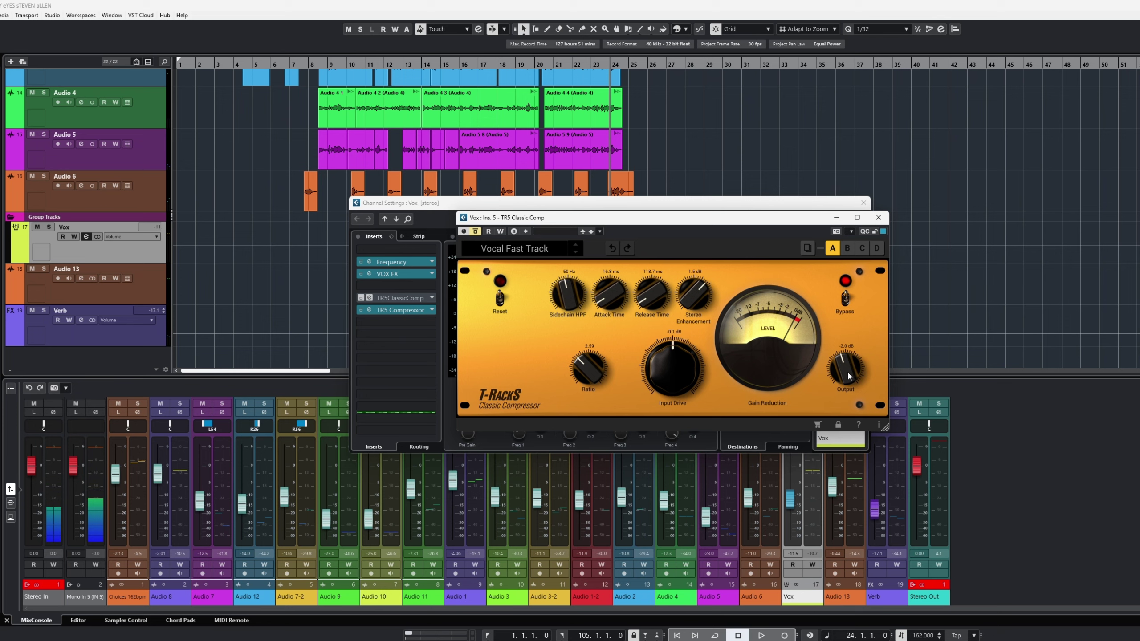
pyautogui.press('space')
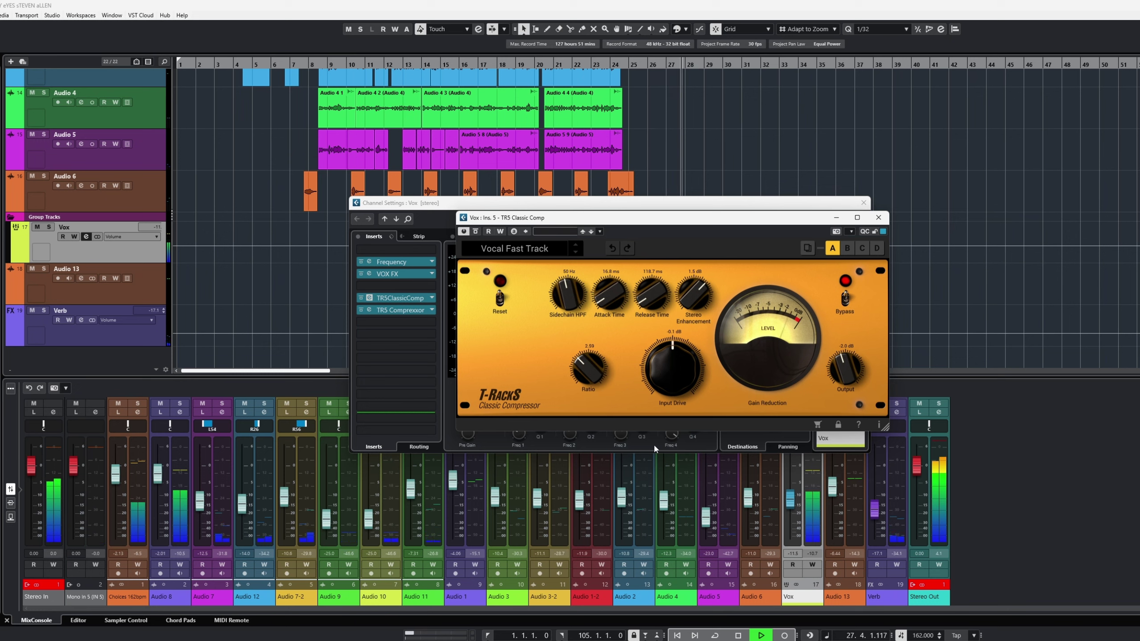
pyautogui.click(474, 231)
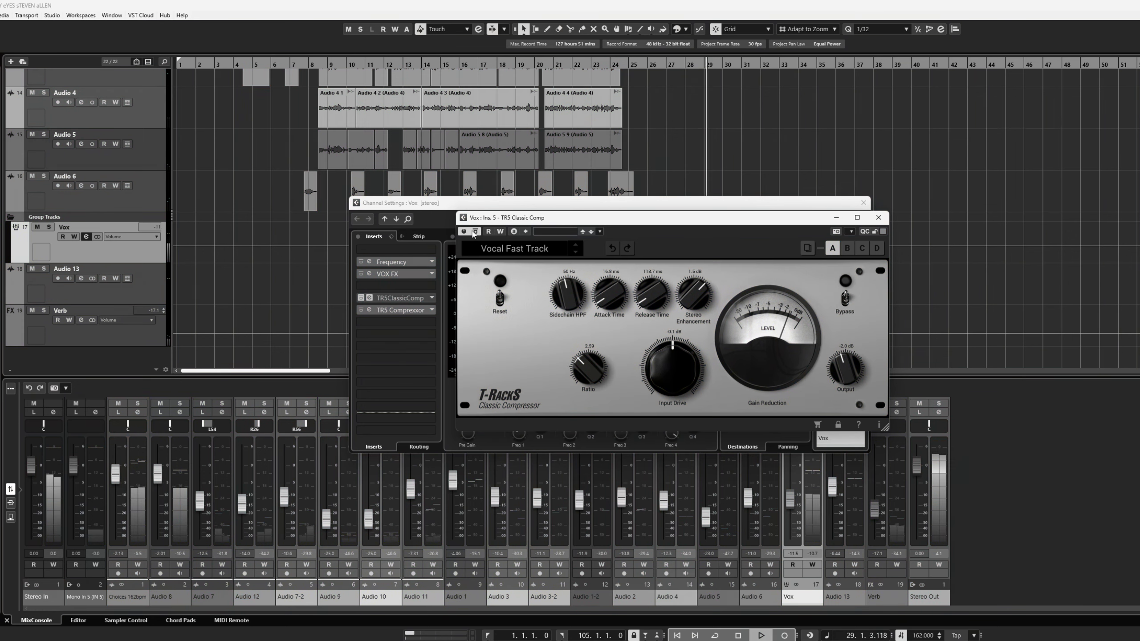
pyautogui.click(474, 231)
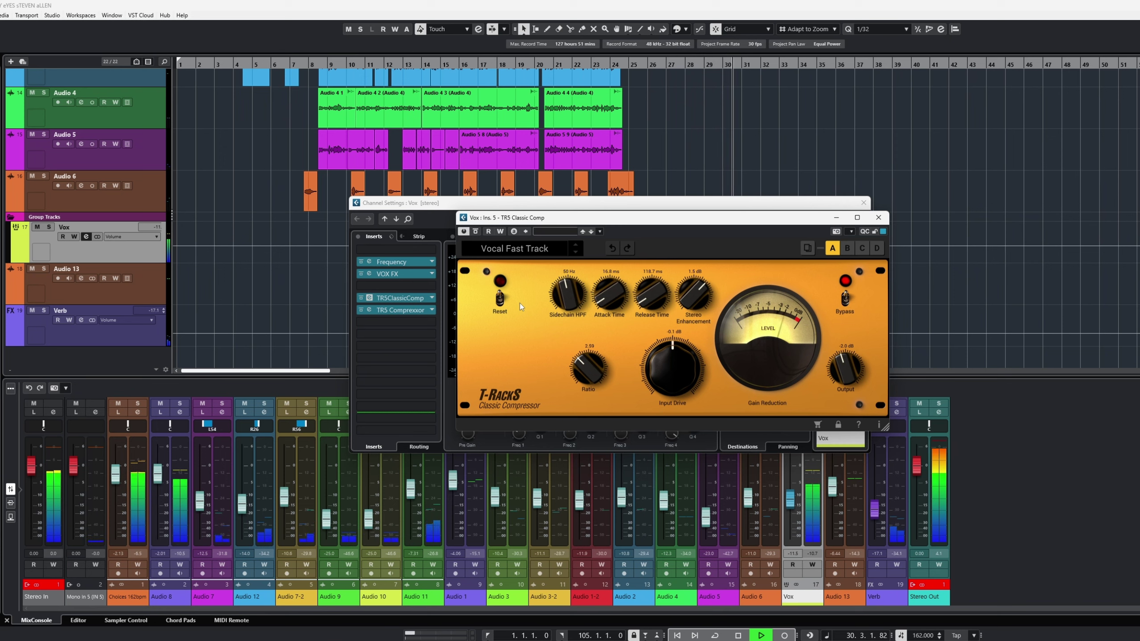
pyautogui.press('space')
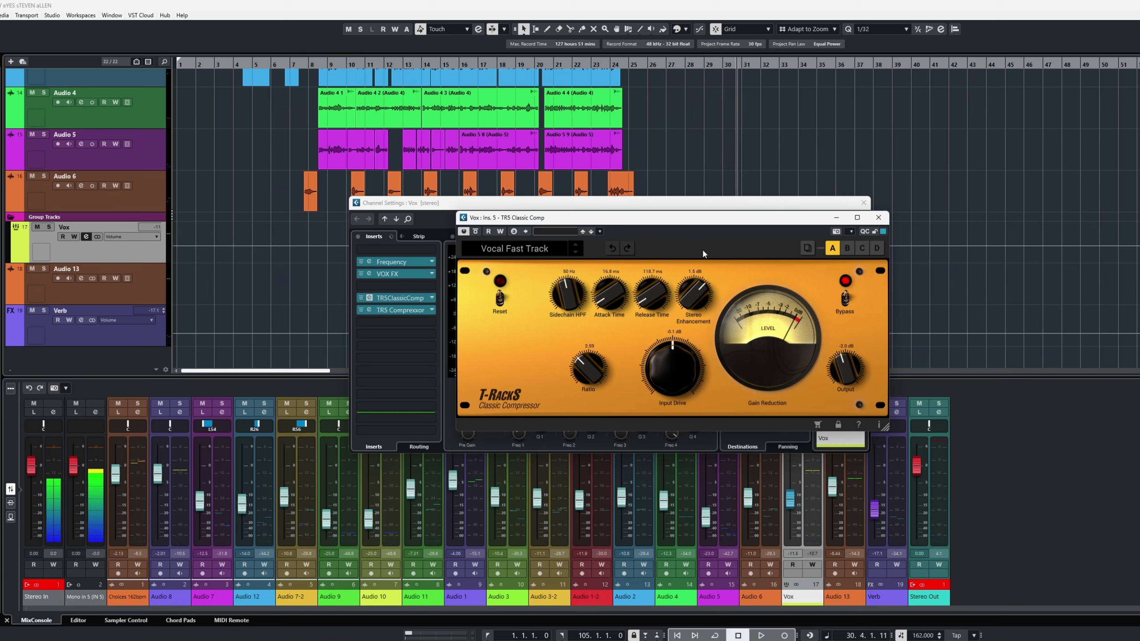
pyautogui.click(879, 218)
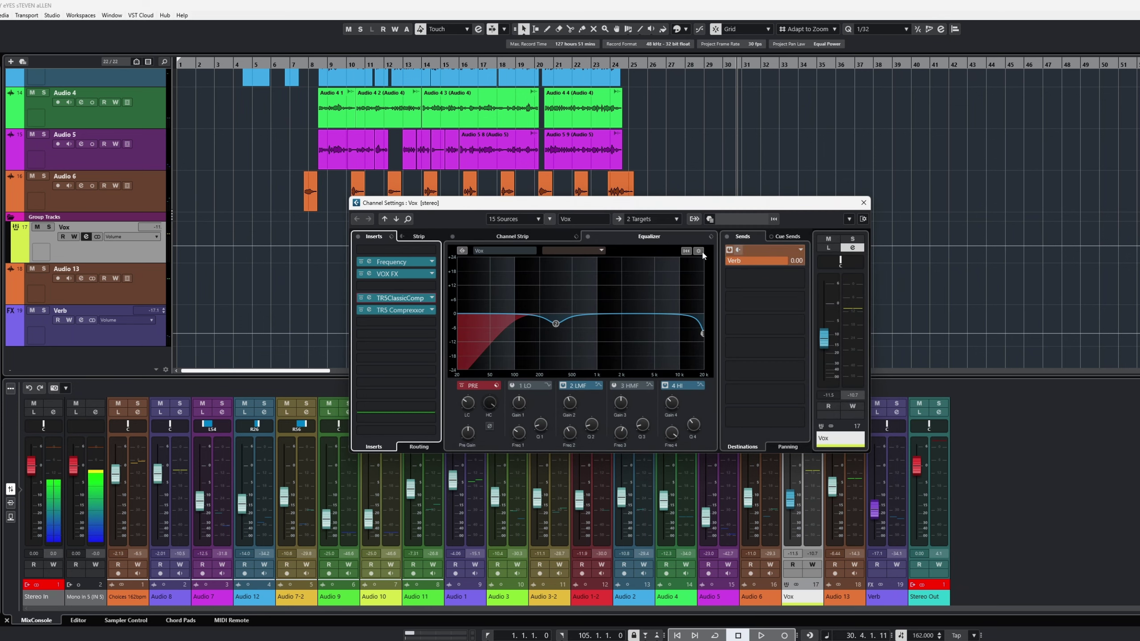
# - Bypass the Vox group's TR5 Comprexxor insert and start playback from bar 23 with the Vox channel settings open
pyautogui.click(369, 310)
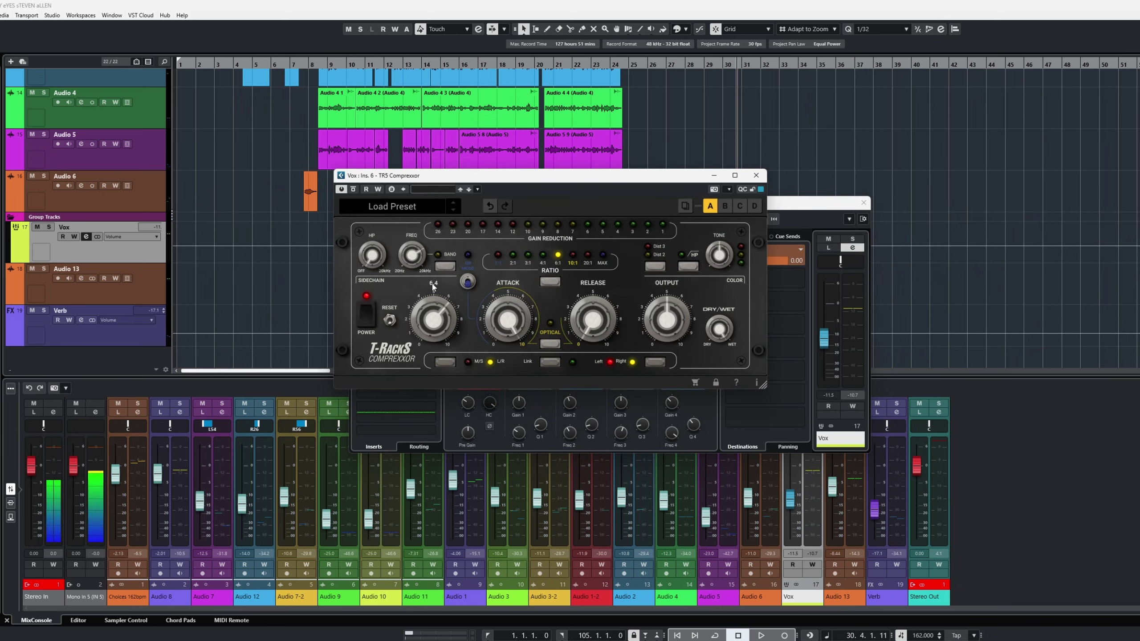
pyautogui.click(354, 190)
pyautogui.click(601, 65)
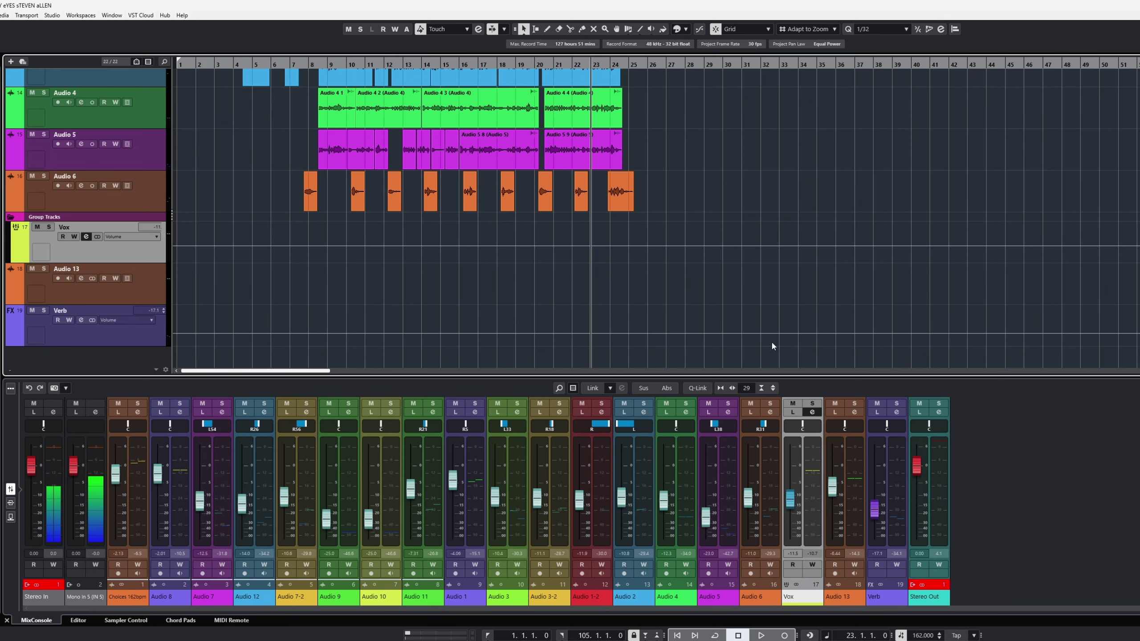
pyautogui.click(813, 414)
pyautogui.press('space')
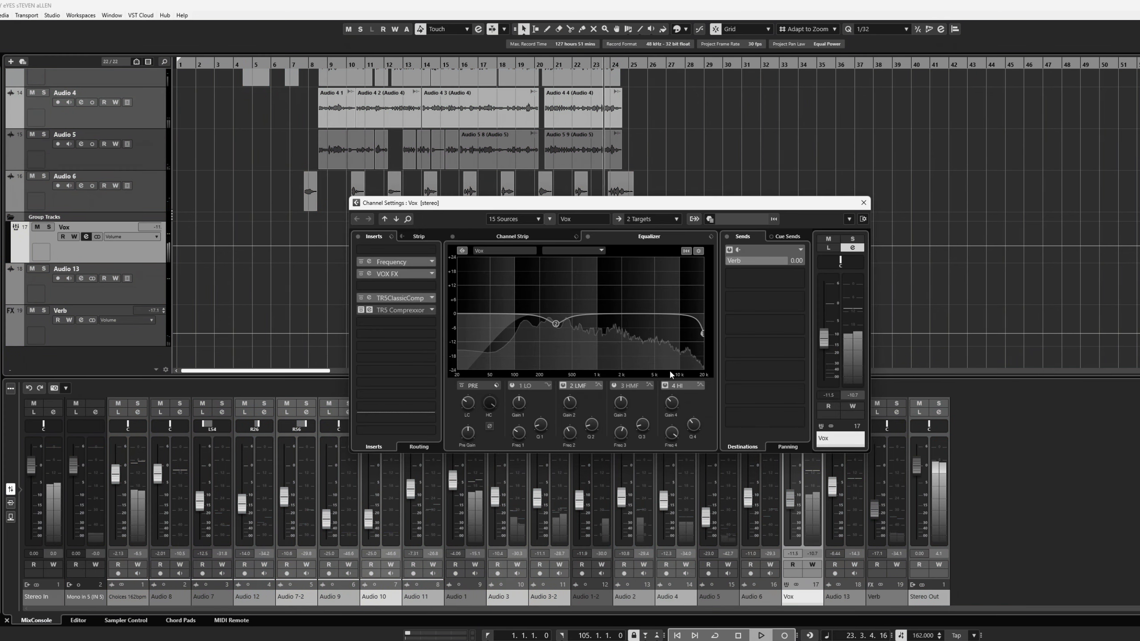
# - Re-enable TR5 Comprexxor, toggle its bypass during playback to compare the vocals, and close the Vox plug-in and channel windows
pyautogui.click(388, 315)
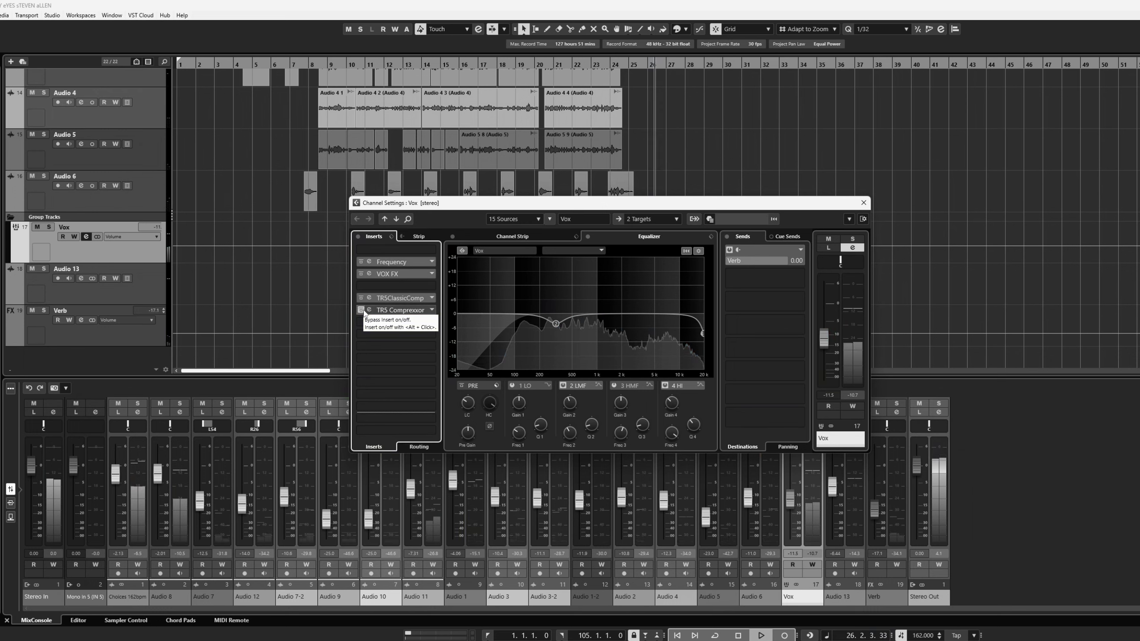
pyautogui.click(369, 312)
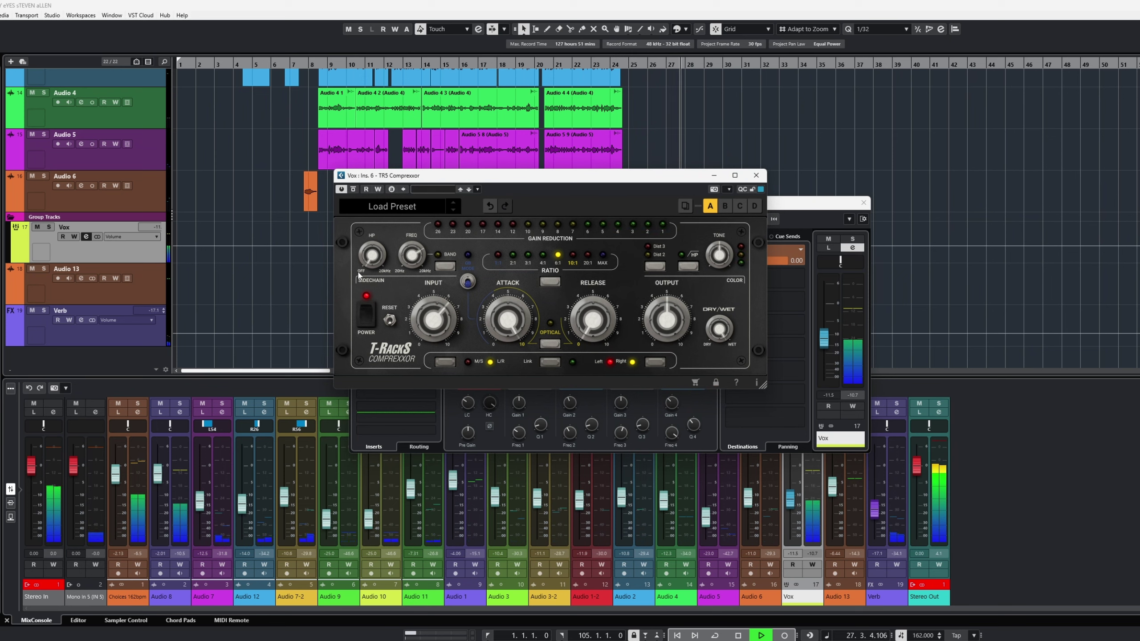
pyautogui.click(354, 190)
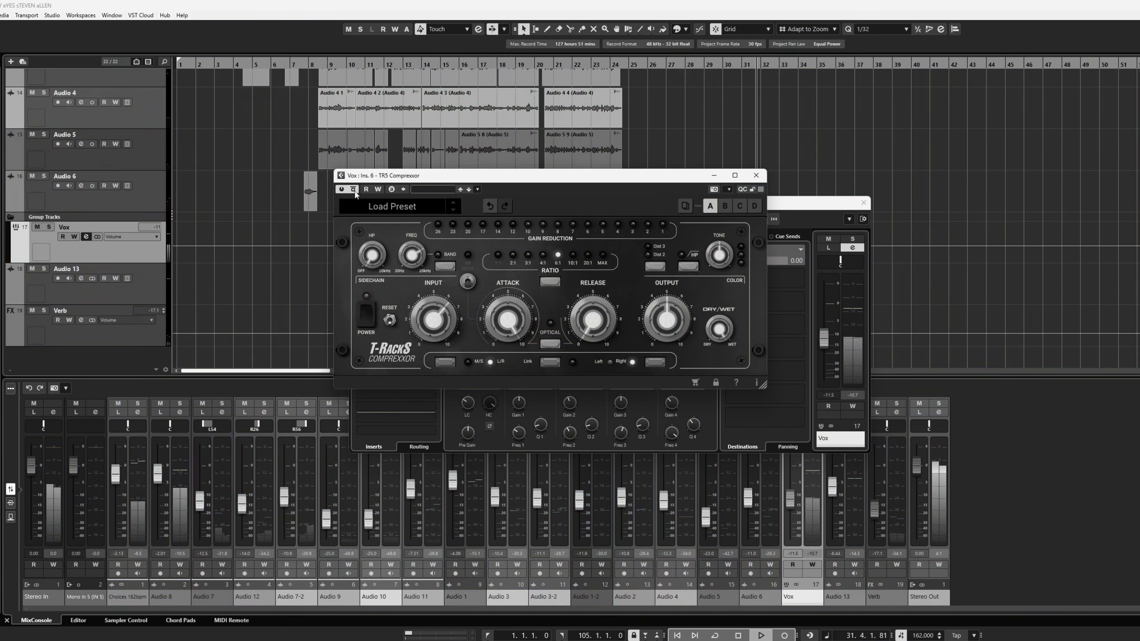
pyautogui.click(354, 191)
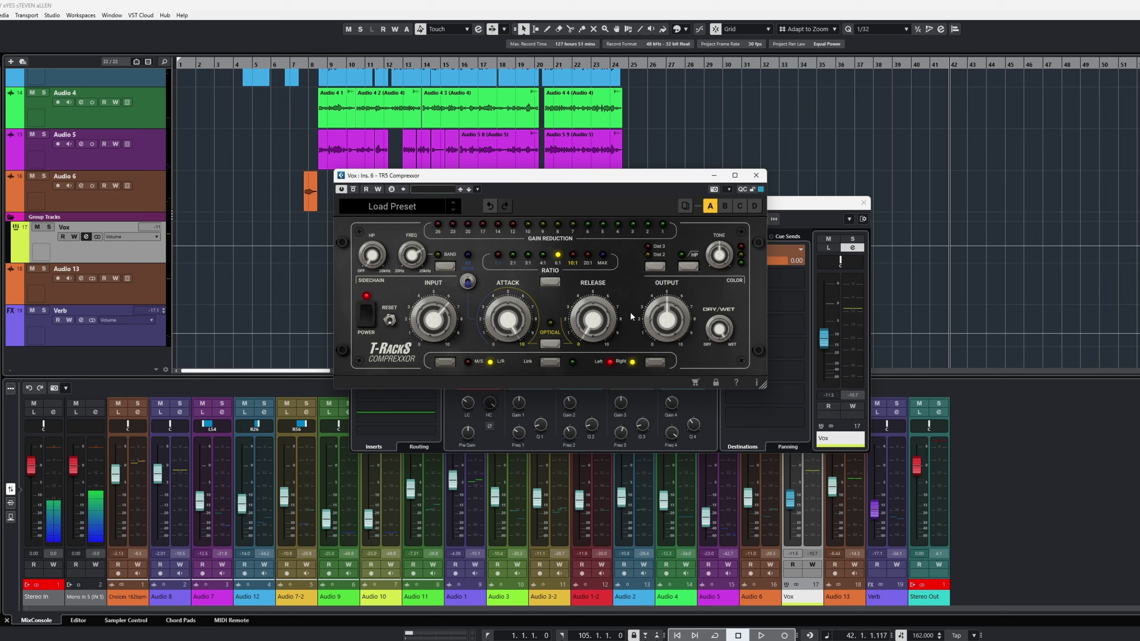
pyautogui.click(756, 176)
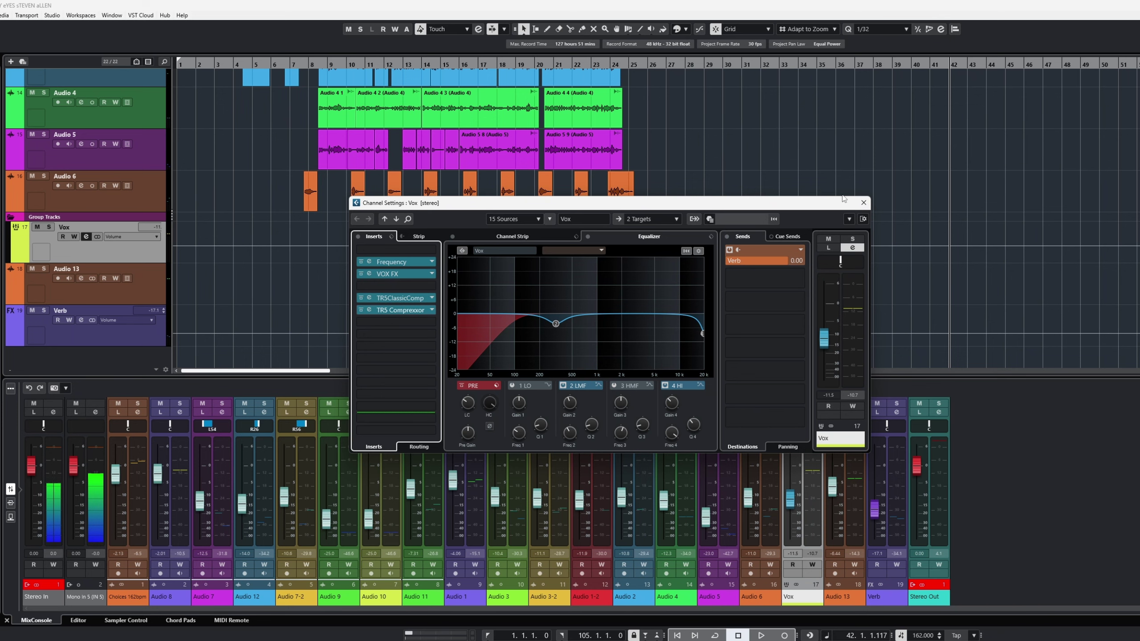
pyautogui.click(863, 203)
# - Start playback from bar 23 and examine the Choices 162bpm channel's settings and its Eiosis AirEQ Premium insert
pyautogui.scroll(6, 710, 254)
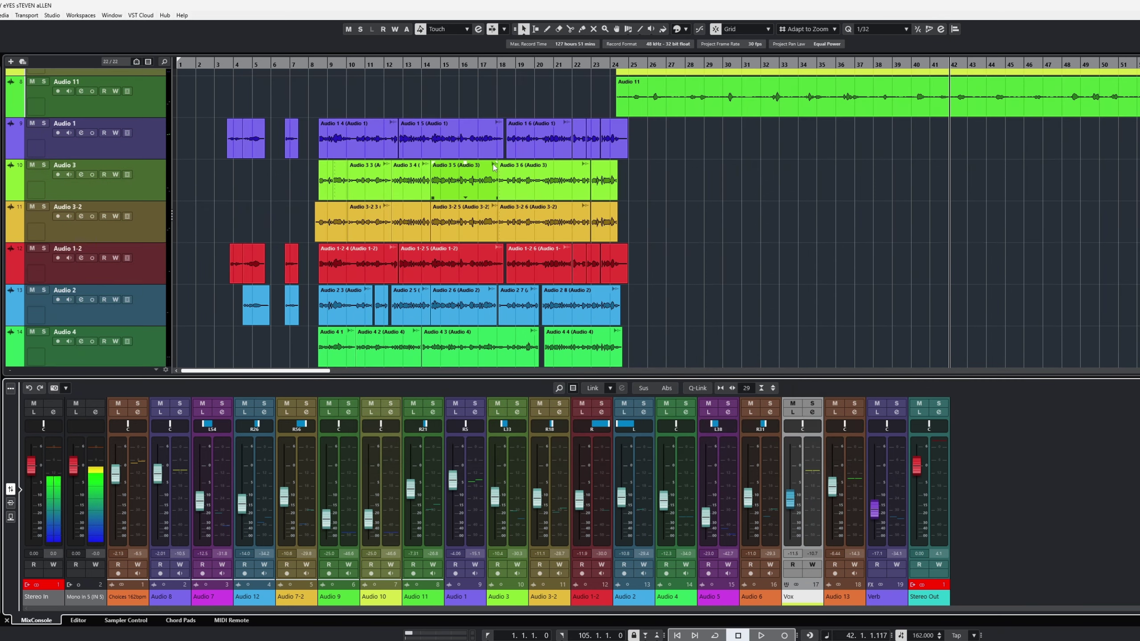
pyautogui.scroll(6, 494, 167)
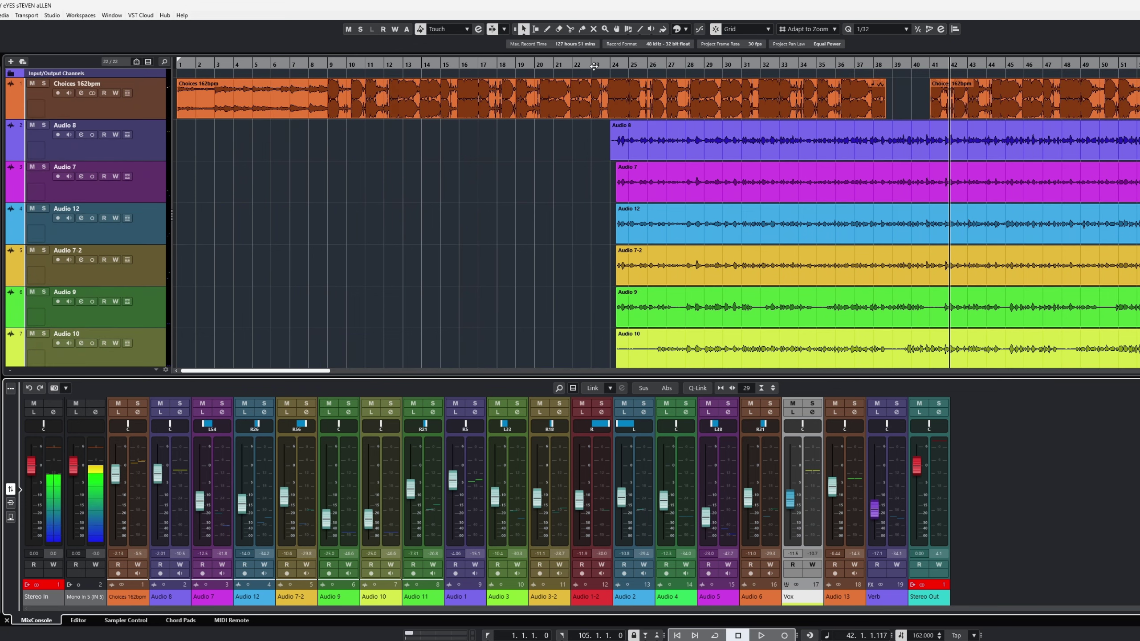
pyautogui.click(594, 67)
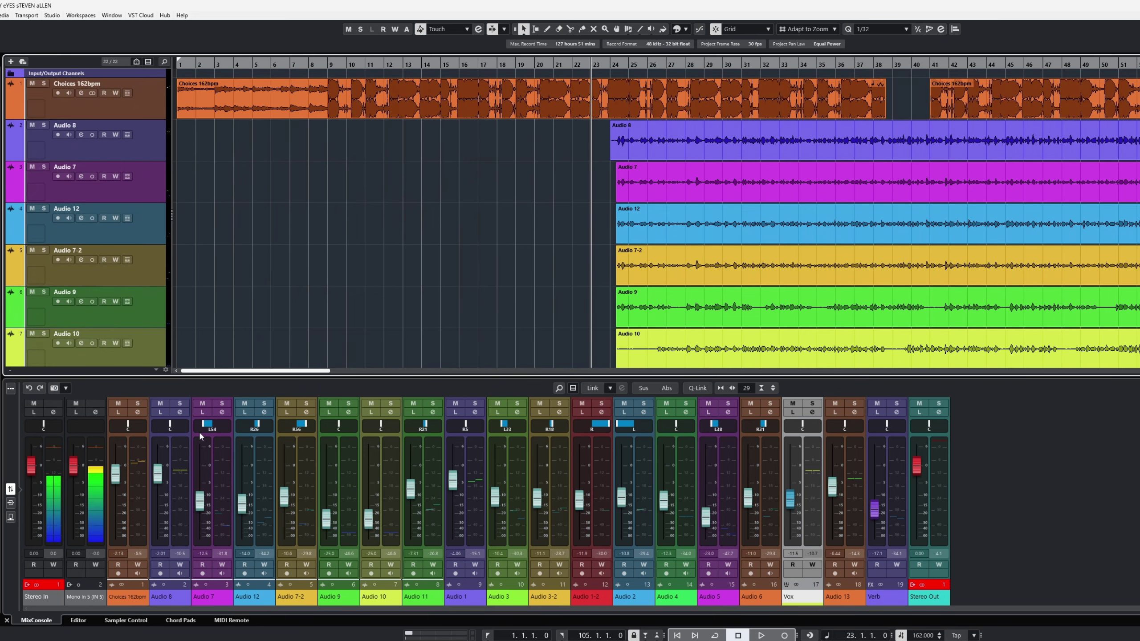
pyautogui.press('space')
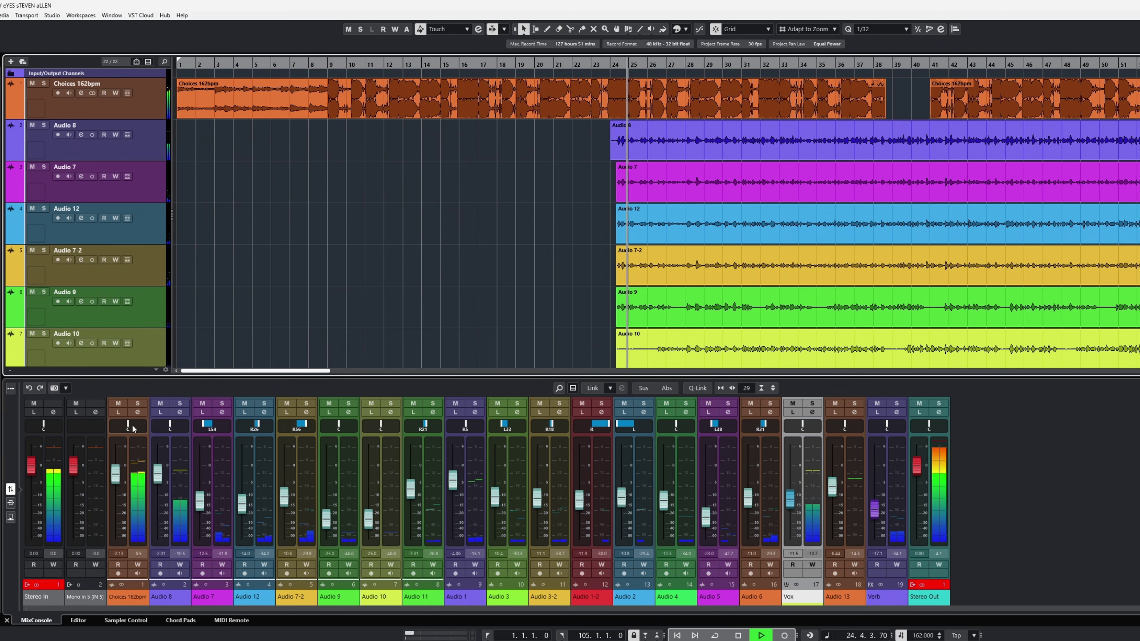
pyautogui.click(138, 413)
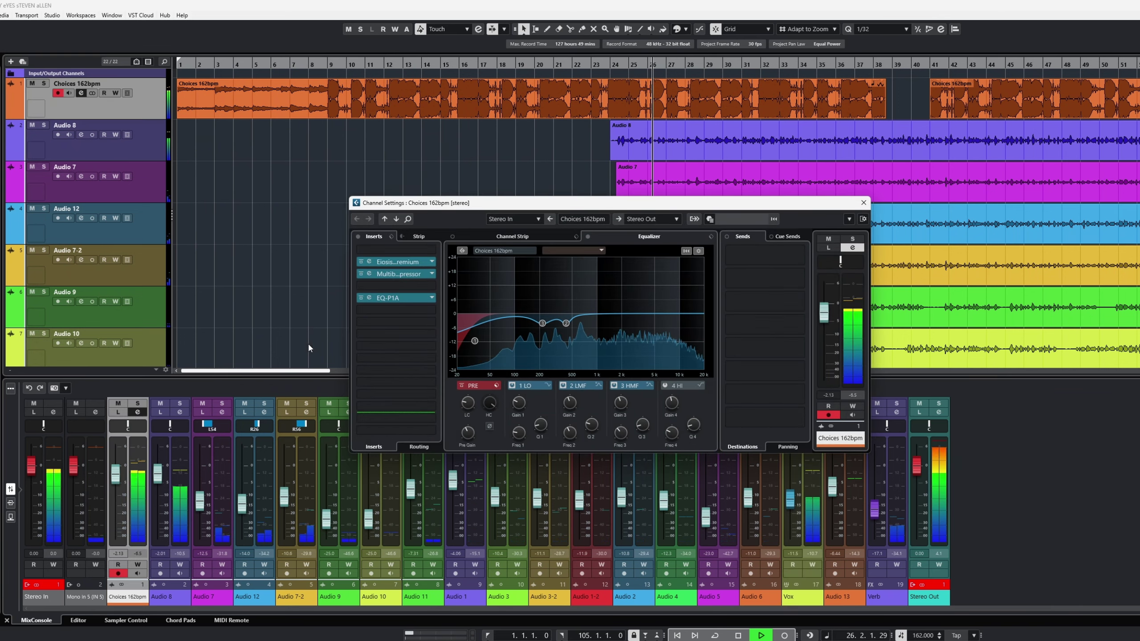
pyautogui.click(382, 262)
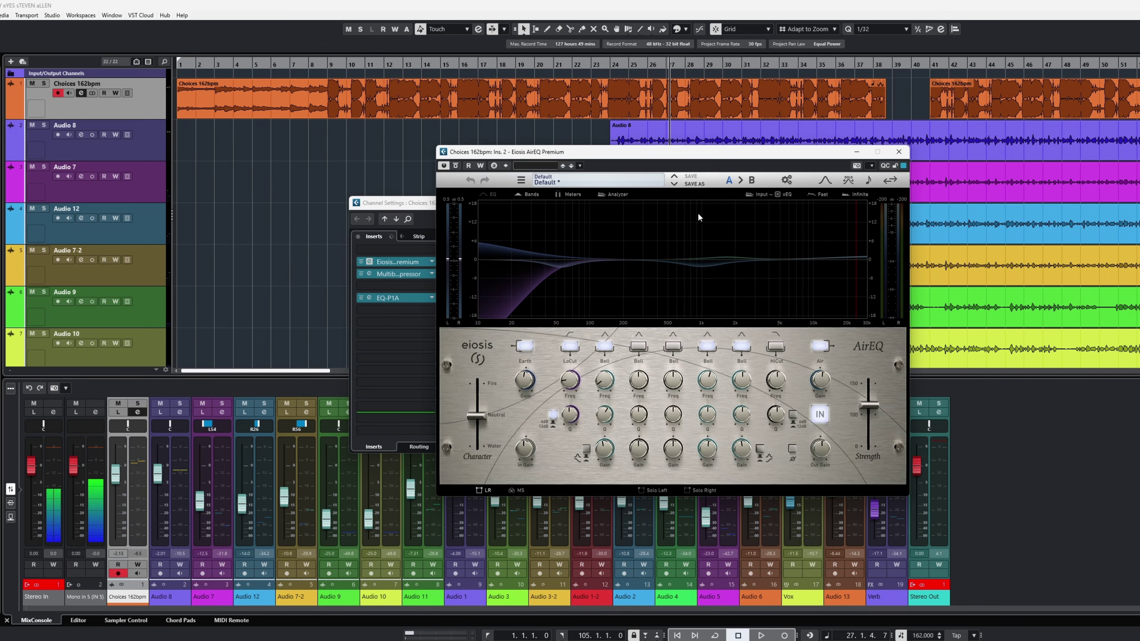
pyautogui.click(899, 151)
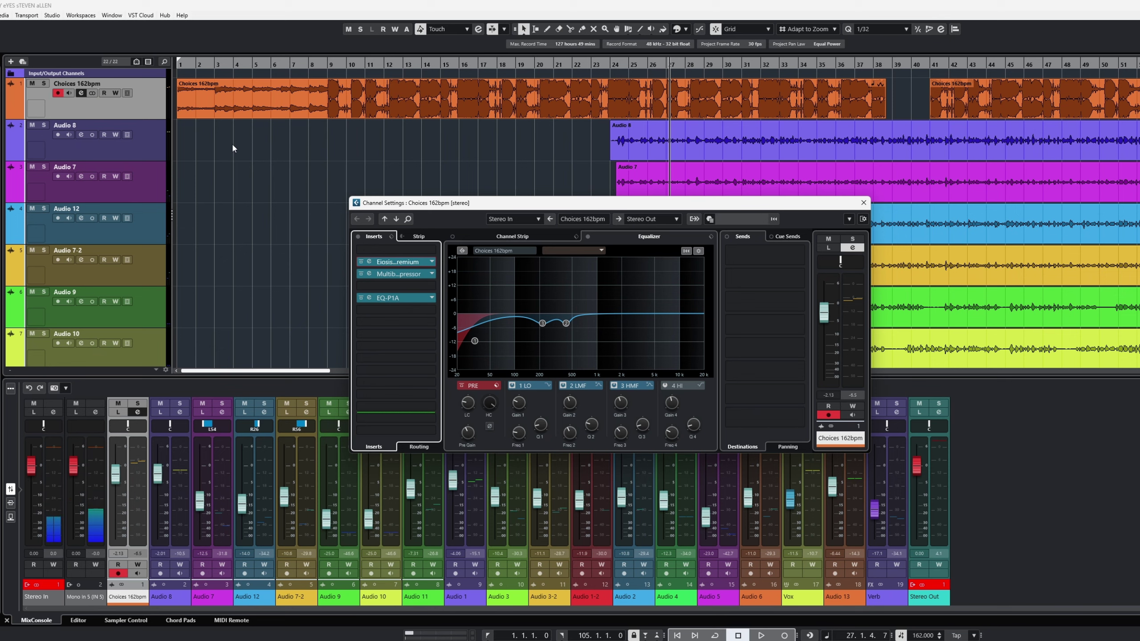
# - Place the playhead at bar 24 and open the SSL Fusion Violet EQ insert on the Audio 8 channel
pyautogui.click(397, 219)
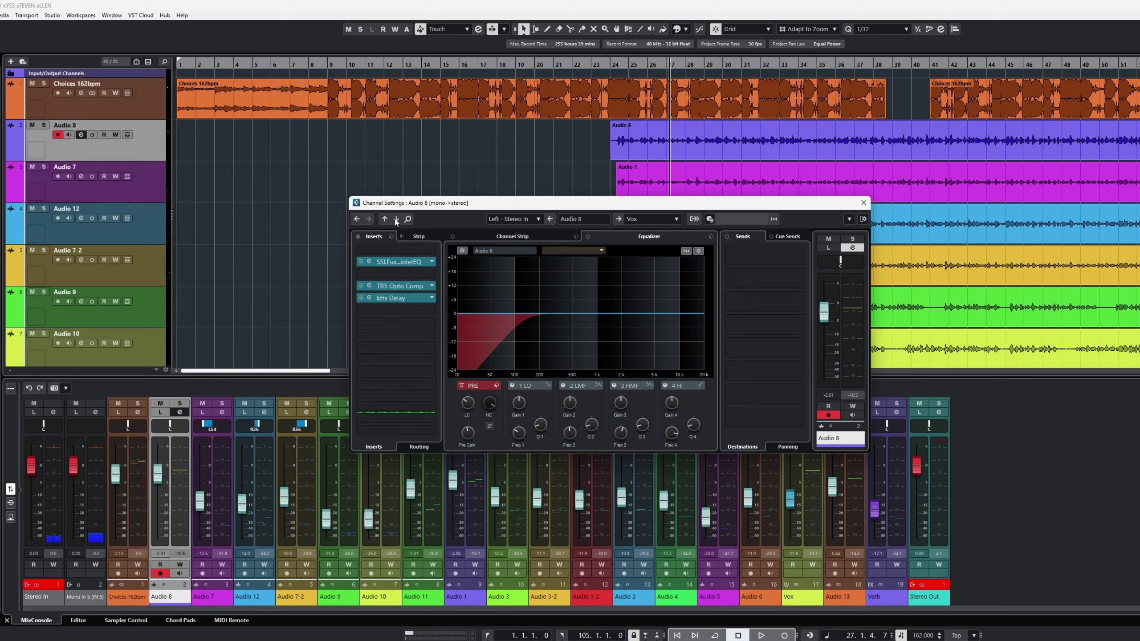
pyautogui.click(371, 263)
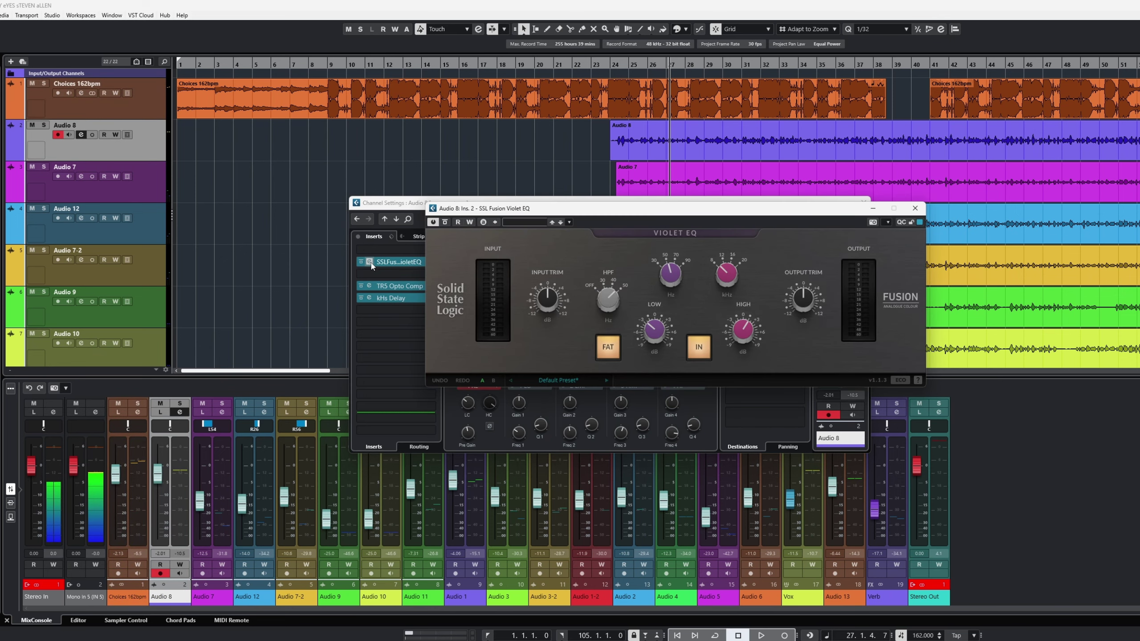
pyautogui.click(601, 67)
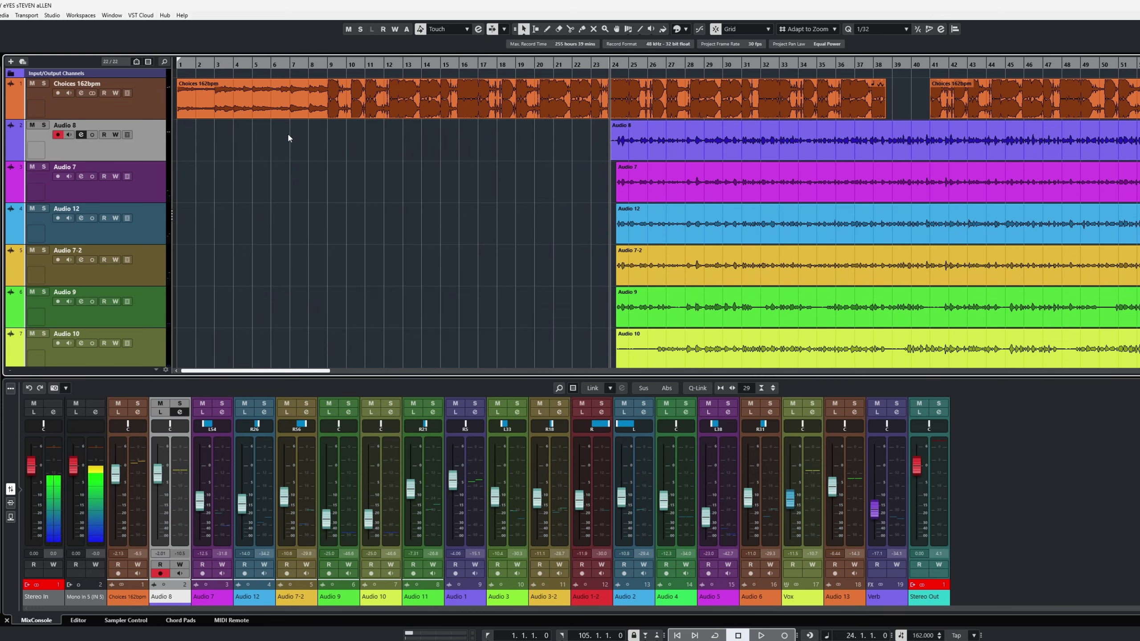
pyautogui.click(80, 135)
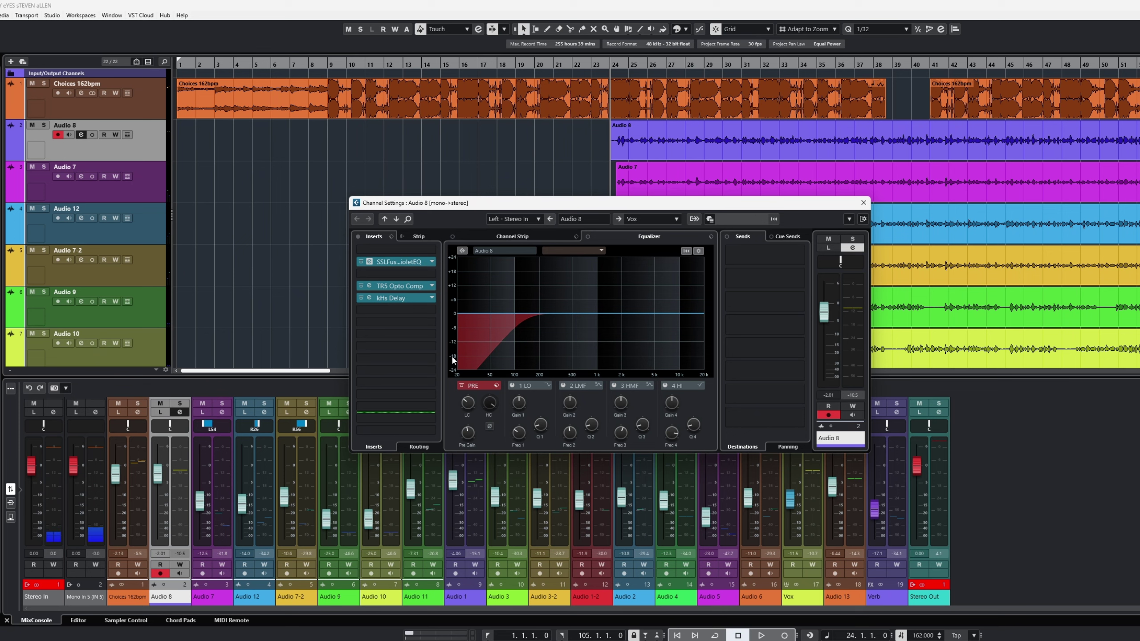
pyautogui.click(374, 262)
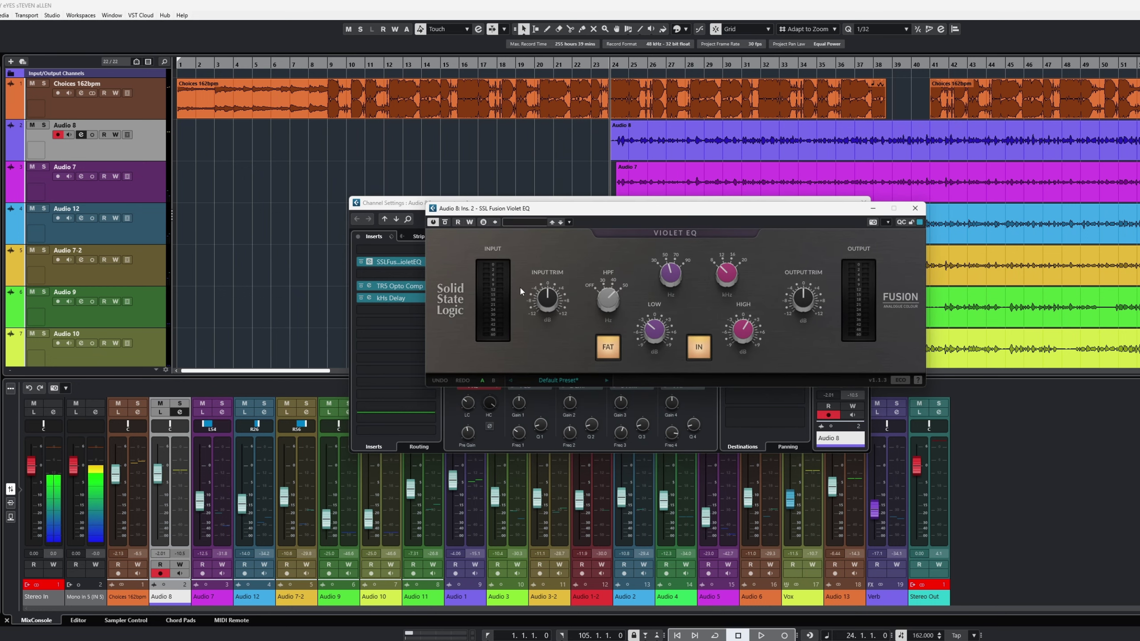
# - Review Audio 8's TR5 Opto Comp insert while playing the mix from bar 24, and stop playback
pyautogui.moveTo(648, 338)
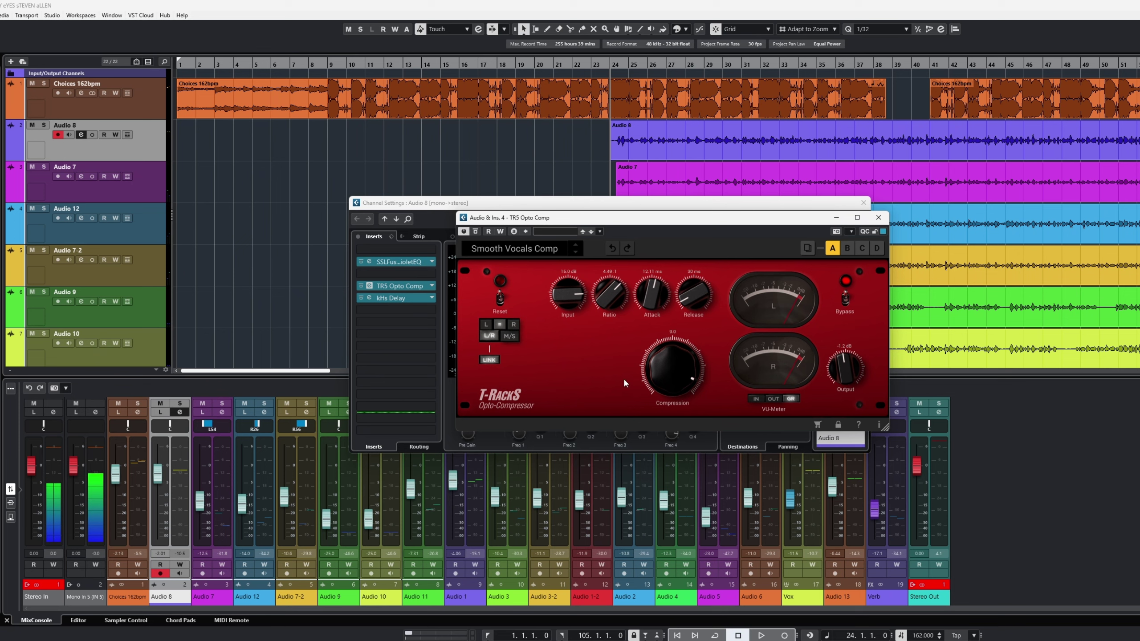
pyautogui.press('space')
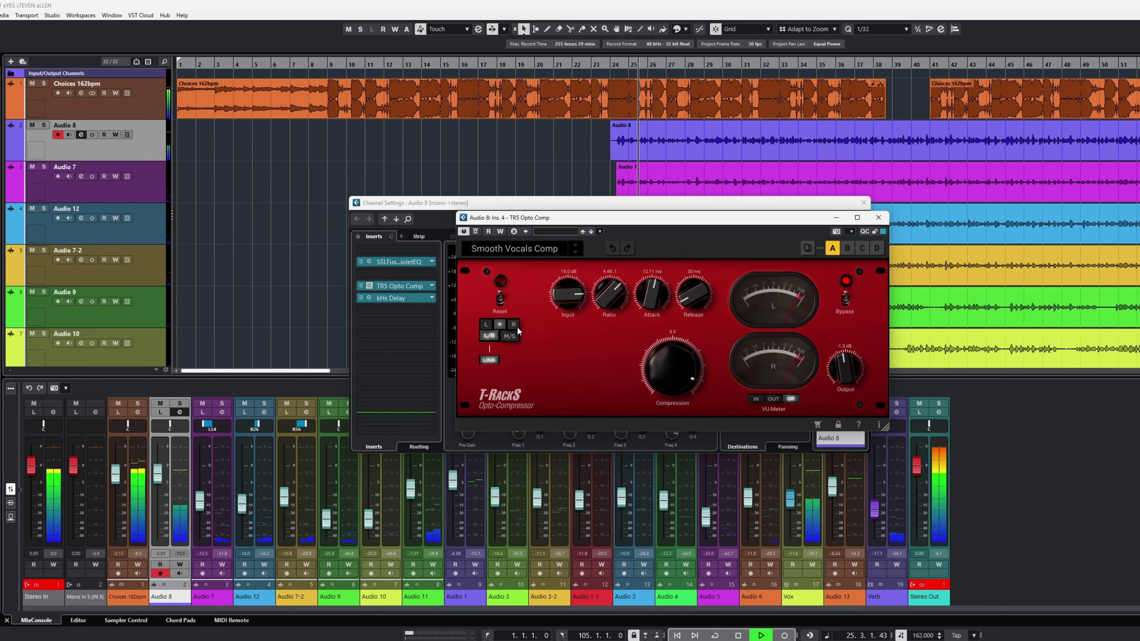
pyautogui.press('space')
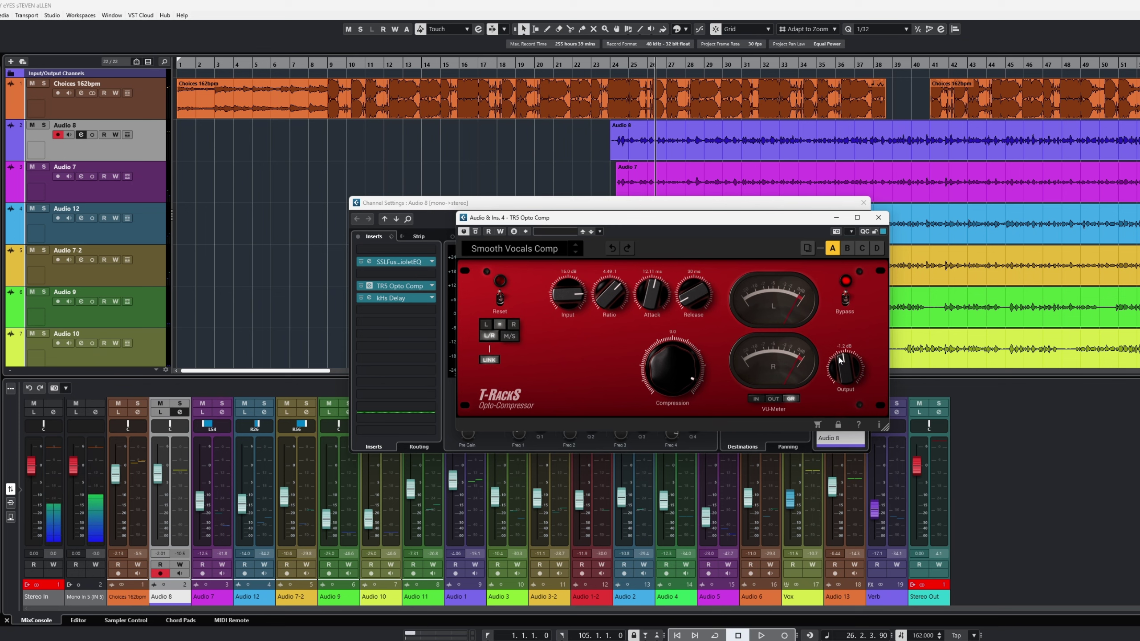
# - Bypass Audio 8's SSL Fusion Violet EQ and TR5 Opto Comp inserts and play the mix from bar 24
pyautogui.click(602, 64)
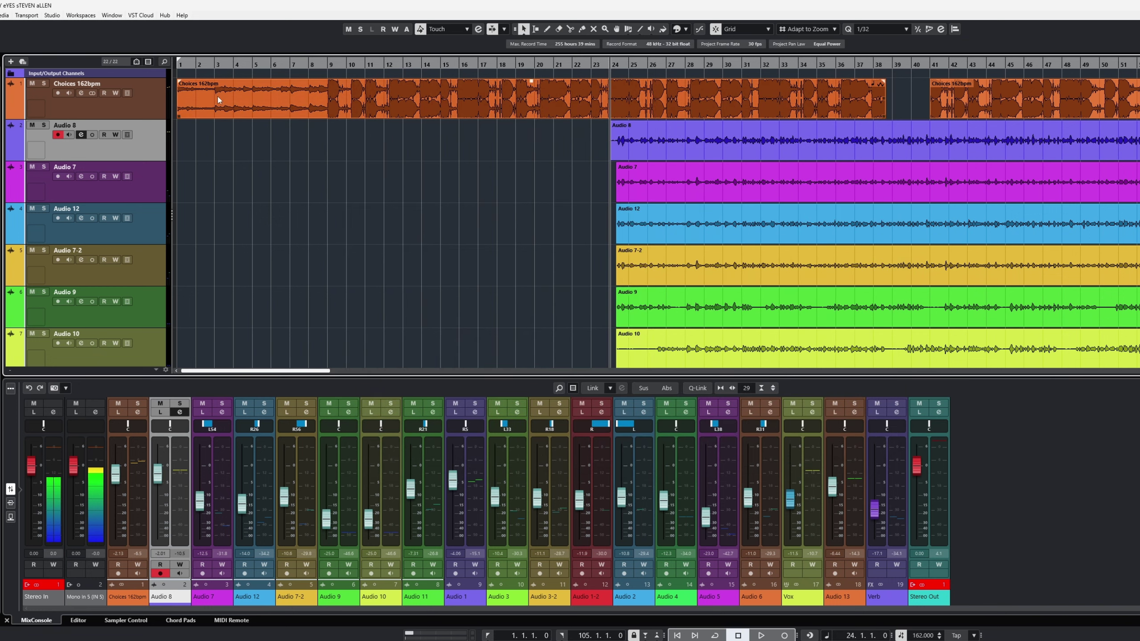
pyautogui.click(80, 136)
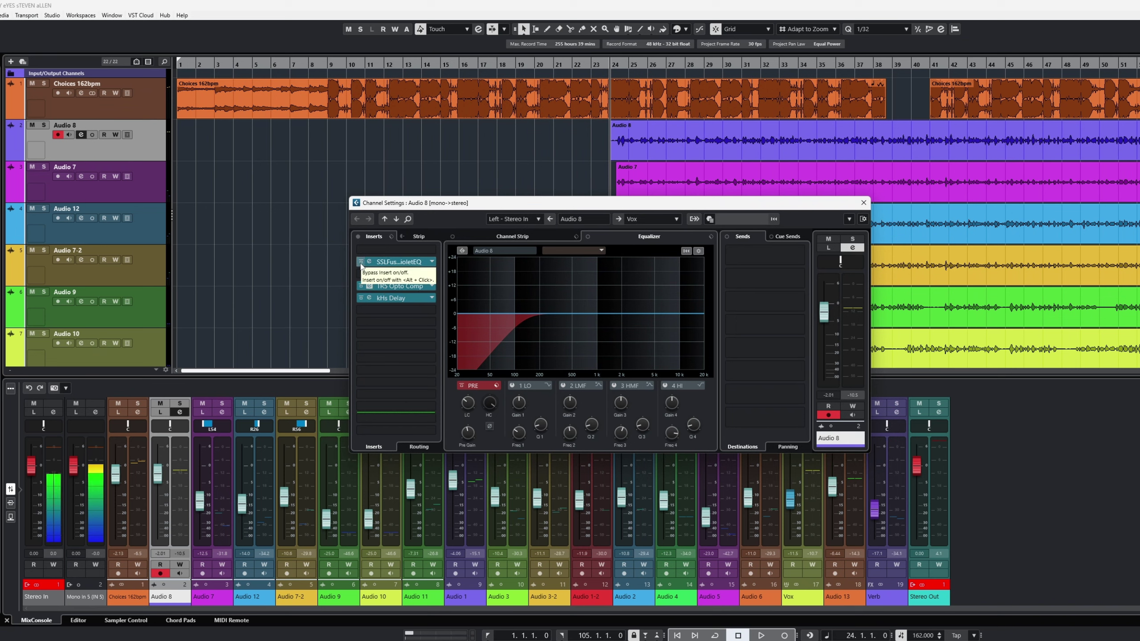
pyautogui.keyDown('alt'); pyautogui.click(361, 286); pyautogui.keyUp('alt')
pyautogui.keyDown('alt'); pyautogui.click(360, 266); pyautogui.keyUp('alt')
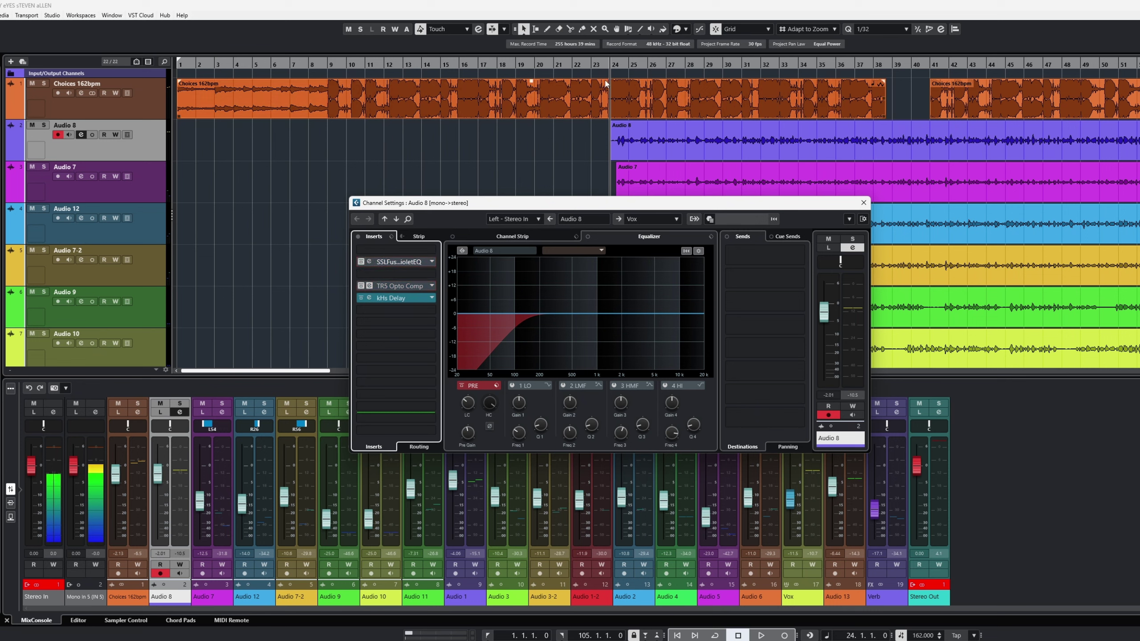
pyautogui.press('space')
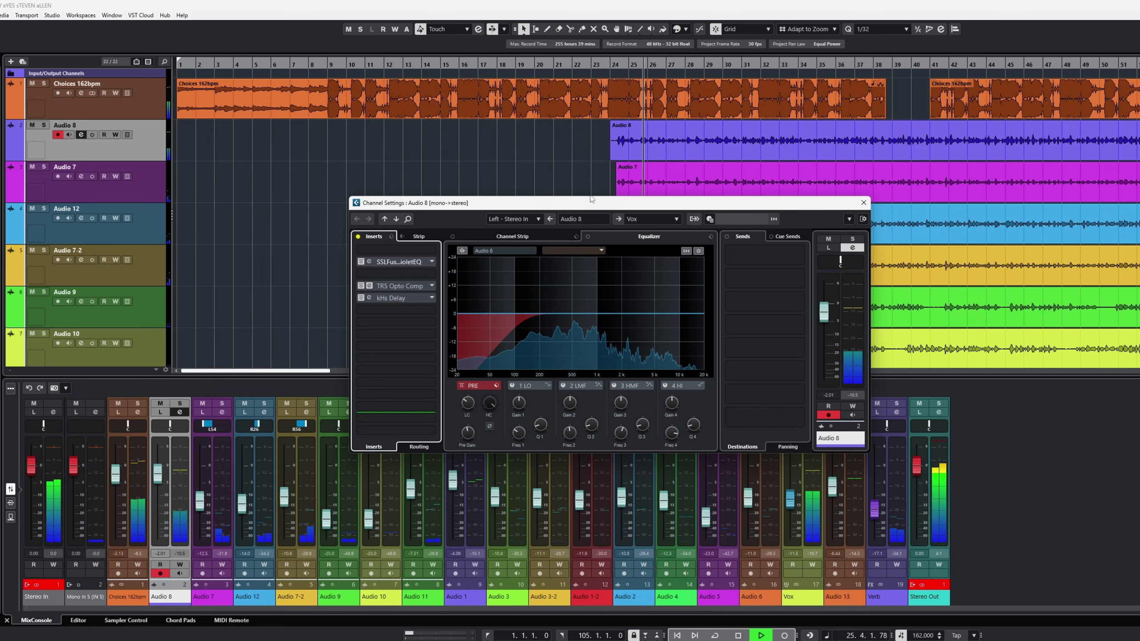
# - Switch Audio 8's inserts back on during playback and toggle the TR5 Opto Comp bypass to compare the vocal
pyautogui.click(359, 237)
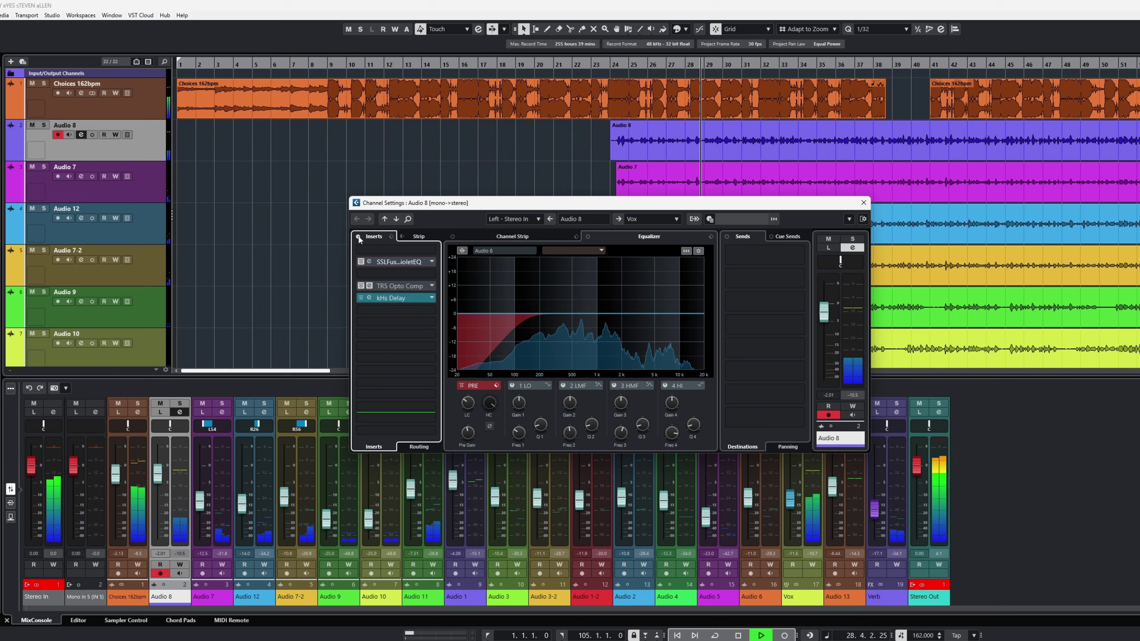
pyautogui.click(359, 264)
pyautogui.click(360, 286)
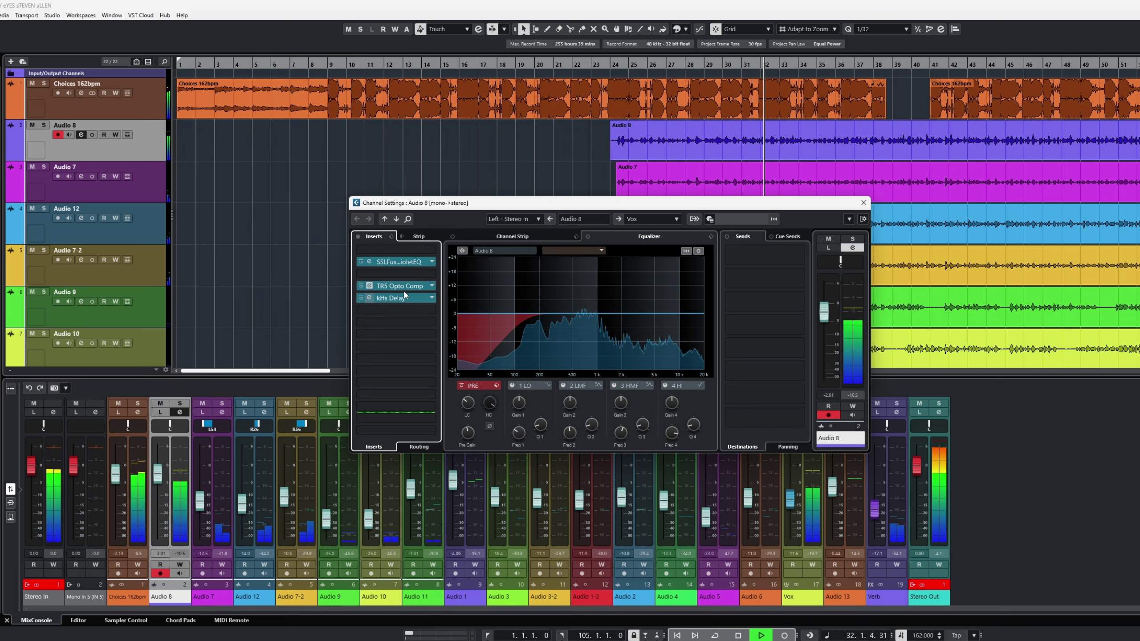
pyautogui.click(361, 286)
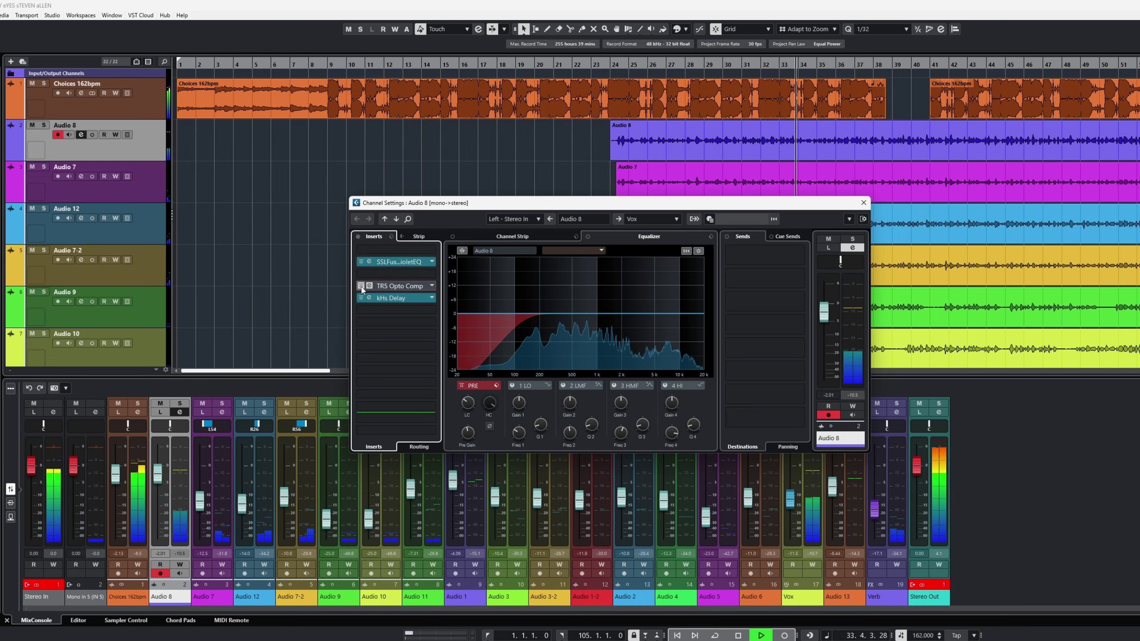
pyautogui.click(360, 286)
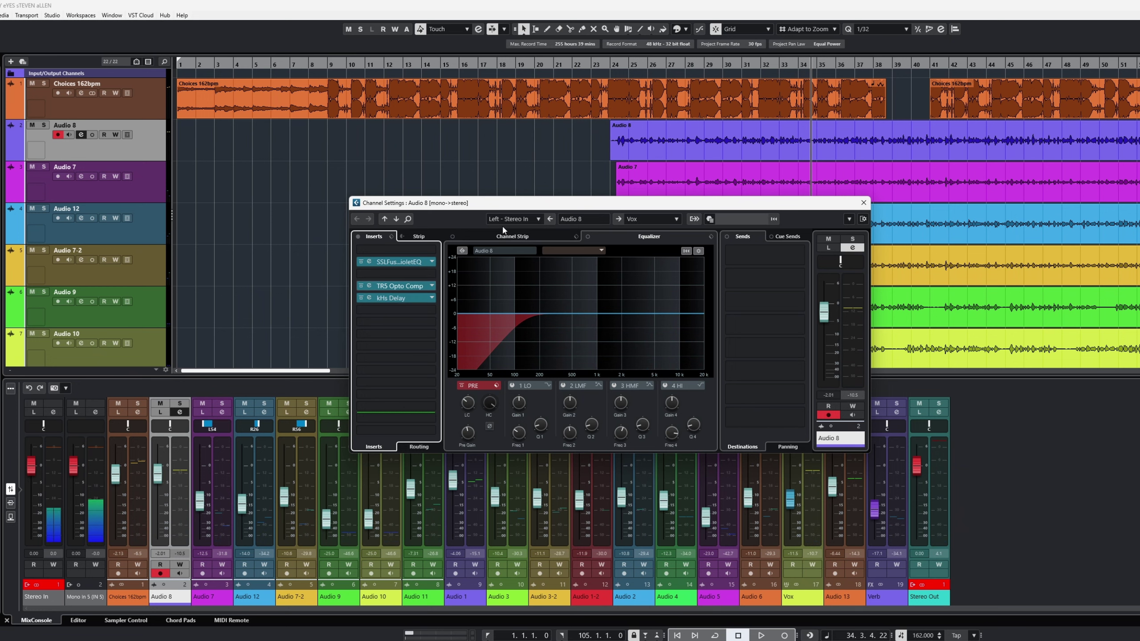
# - Replay the mix from just before bar 24, comparing Audio 8 with TR5 Opto Comp bypassed and active, and stop playback
pyautogui.click(600, 65)
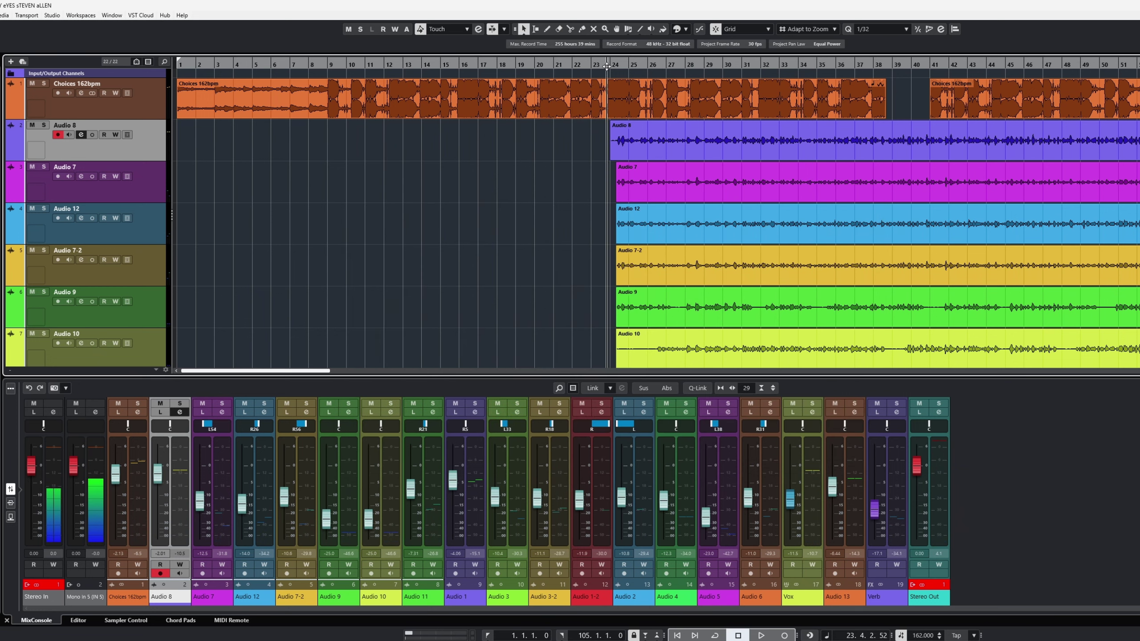
pyautogui.click(81, 135)
pyautogui.press('space')
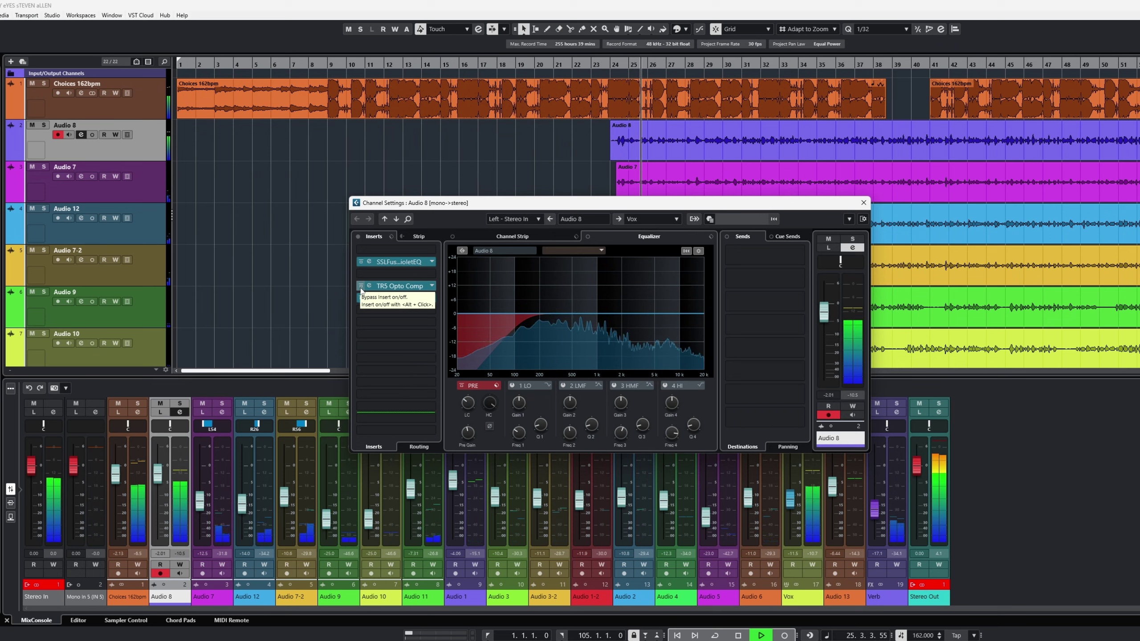
pyautogui.click(361, 287)
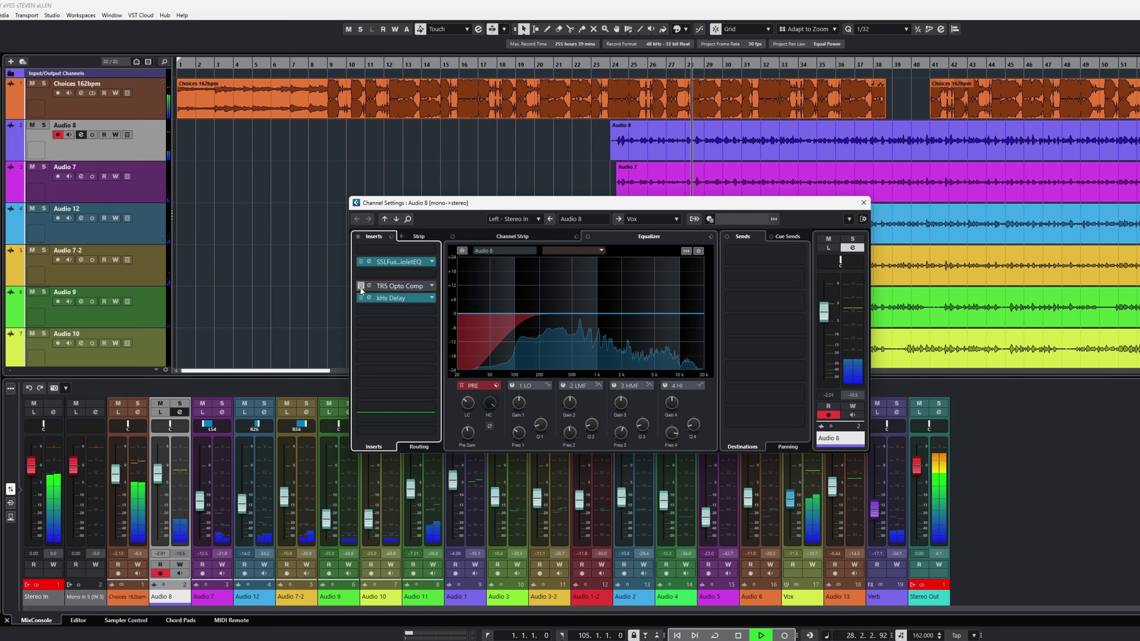
pyautogui.click(361, 287)
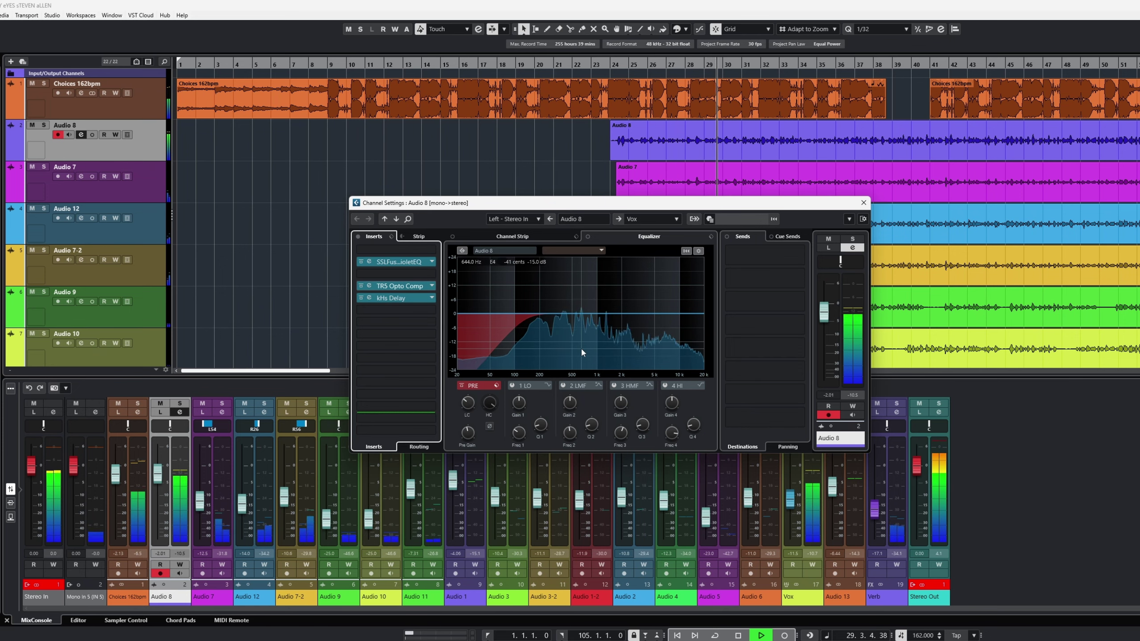
pyautogui.press('space')
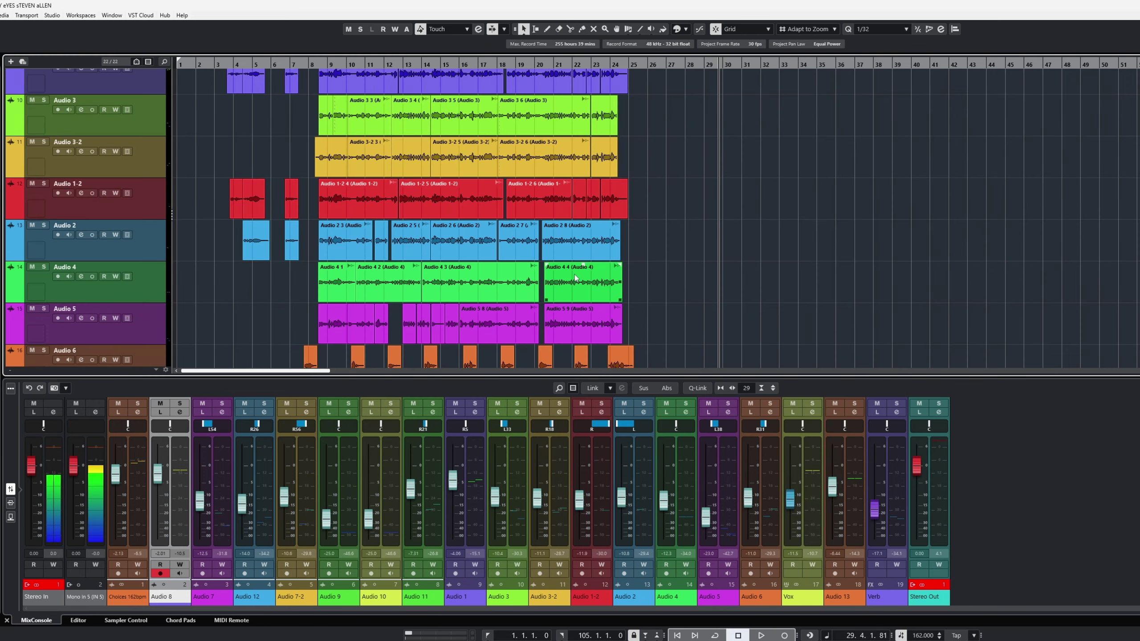
# - Examine the Choices 162bpm channel's equalizer curve and open its Eiosis AirEQ Premium insert
pyautogui.scroll(-1, 570, 280)
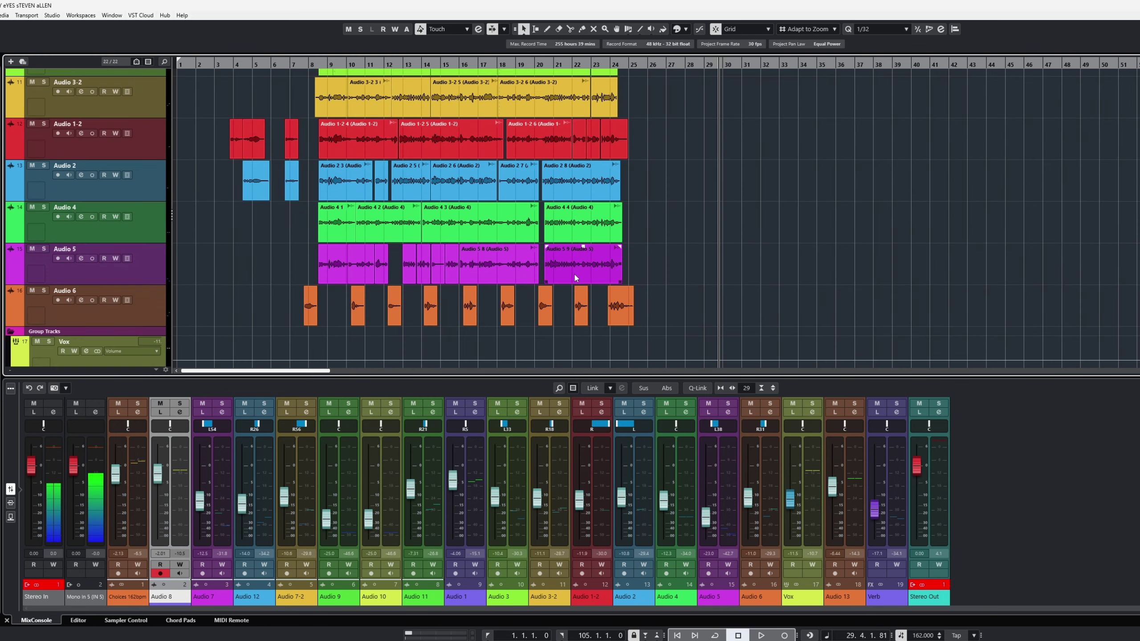
pyautogui.scroll(2, 559, 284)
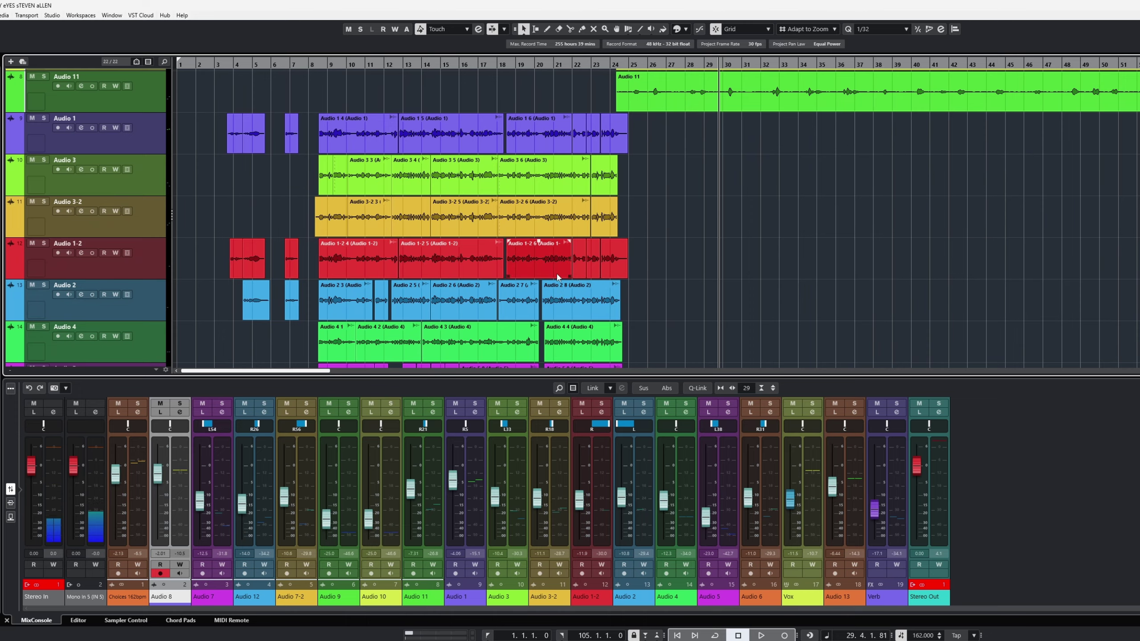
pyautogui.scroll(8, 560, 282)
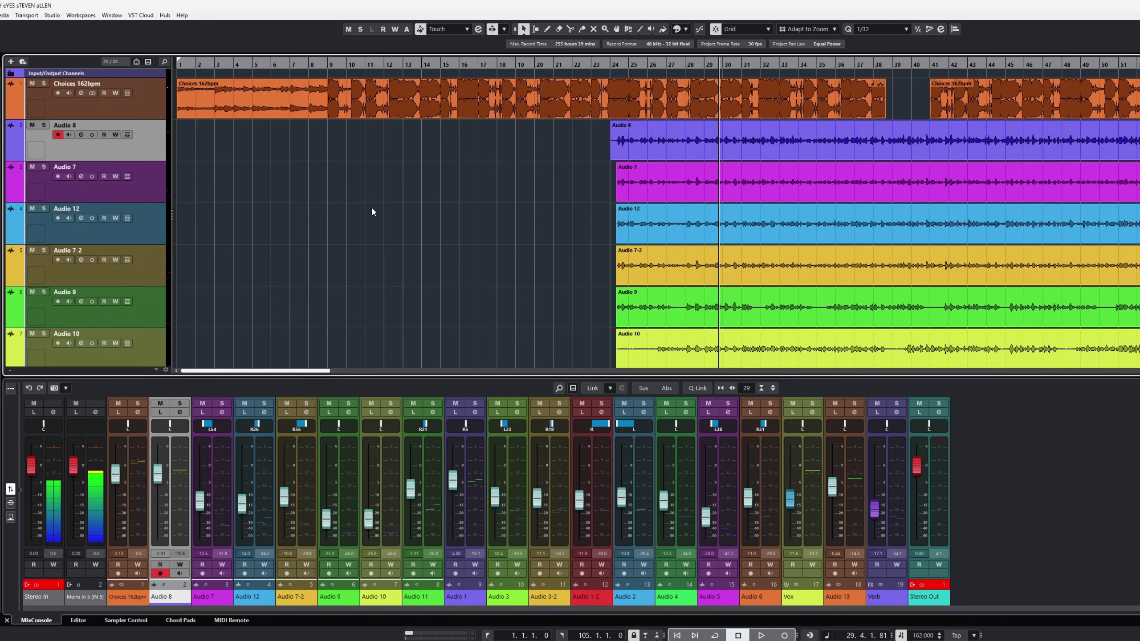
pyautogui.click(77, 94)
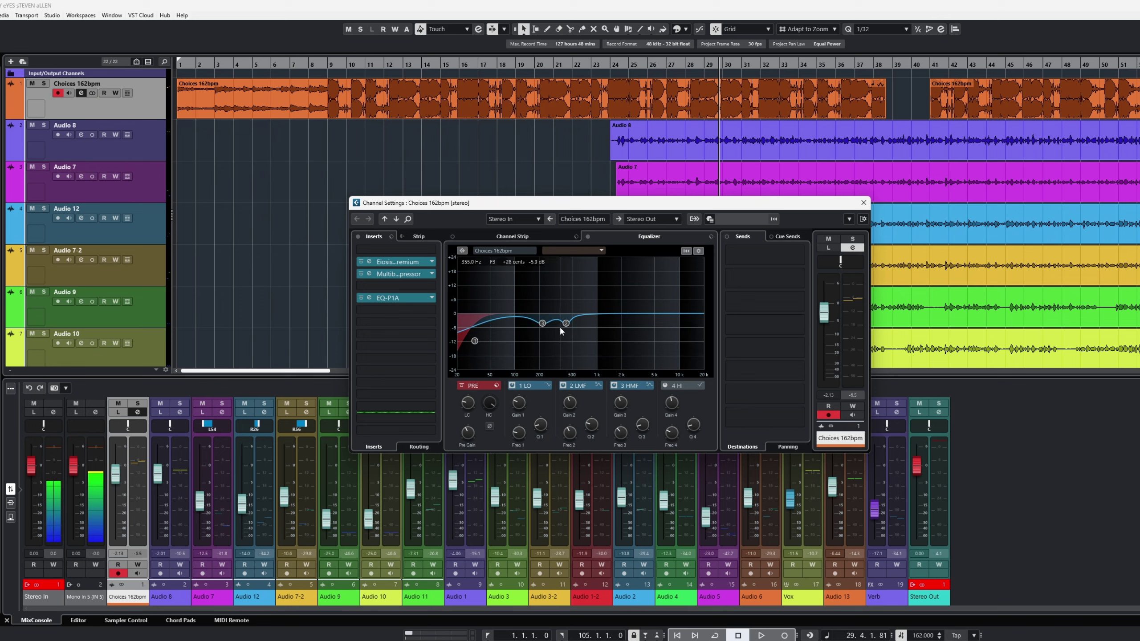
pyautogui.click(373, 265)
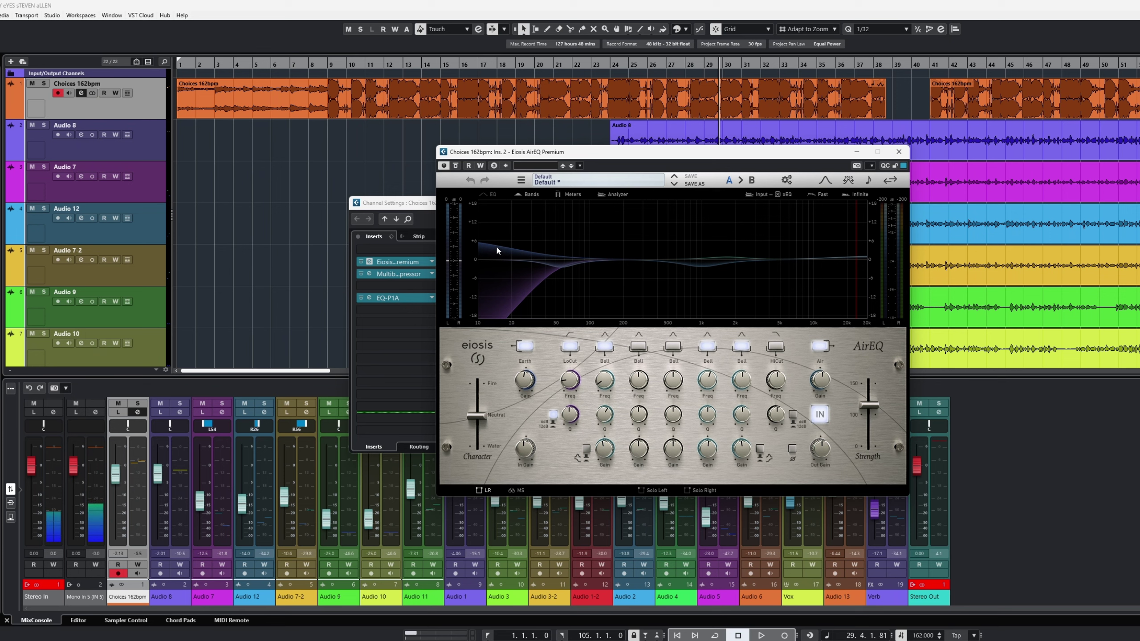
# - Toggle AirEQ's Earth band to compare its effect on the low-end curve, leaving the band off
pyautogui.click(527, 352)
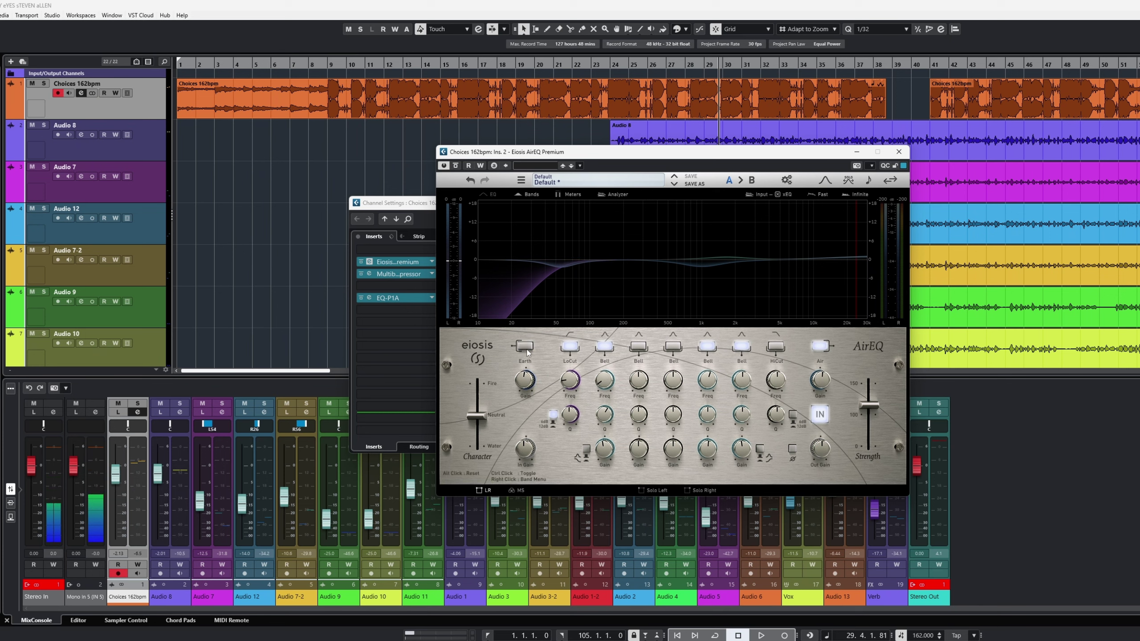
pyautogui.click(528, 351)
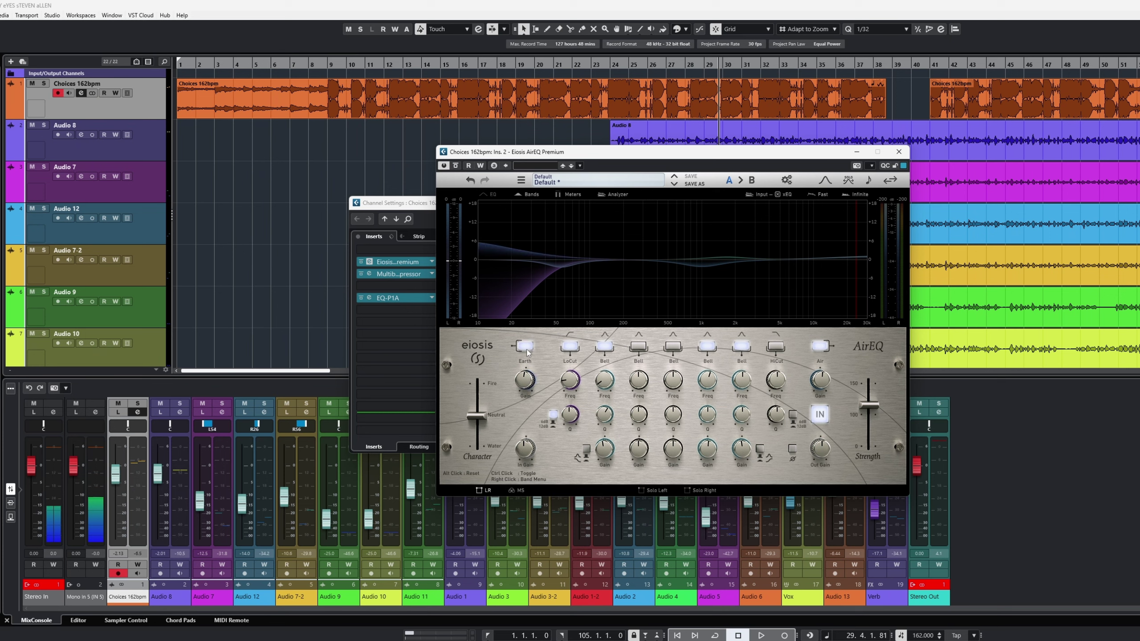
pyautogui.click(528, 352)
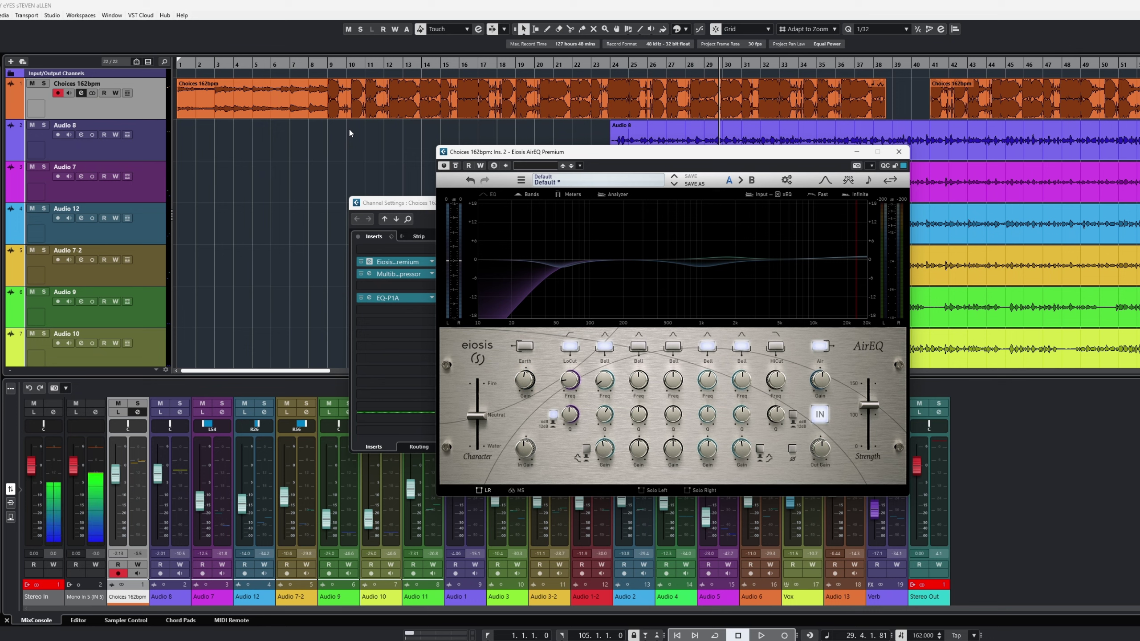
# - Solo the Choices 162bpm track, play it from bar 8 and switch AirEQ's Earth band back on
pyautogui.press('KP_Subtract')
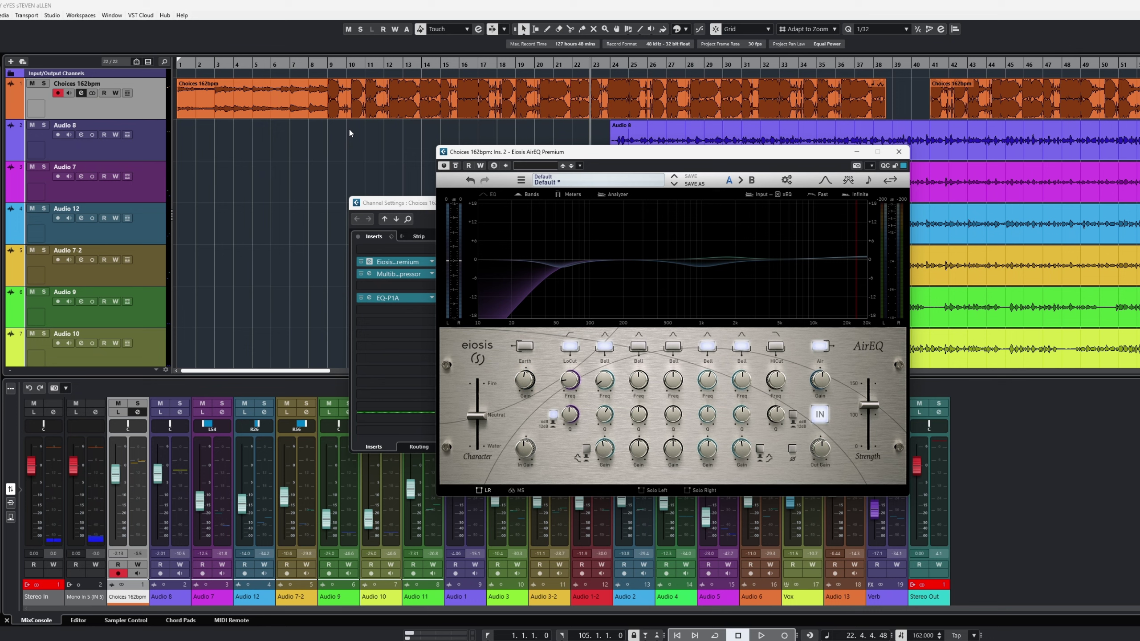
pyautogui.press('s')
pyautogui.press('KP_Subtract')
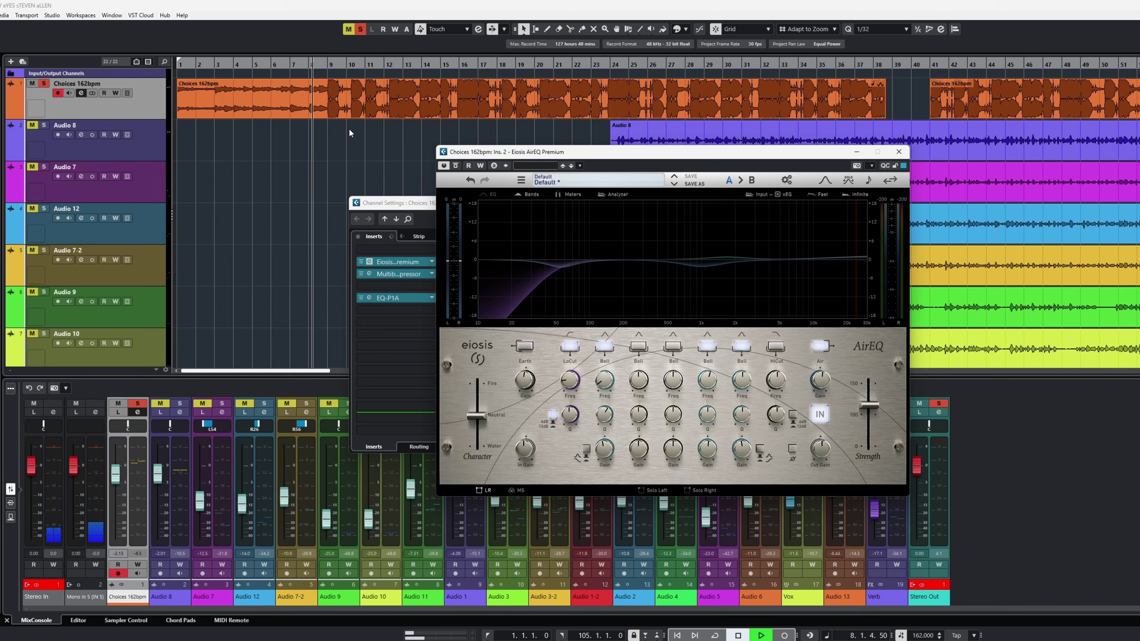
pyautogui.press('space')
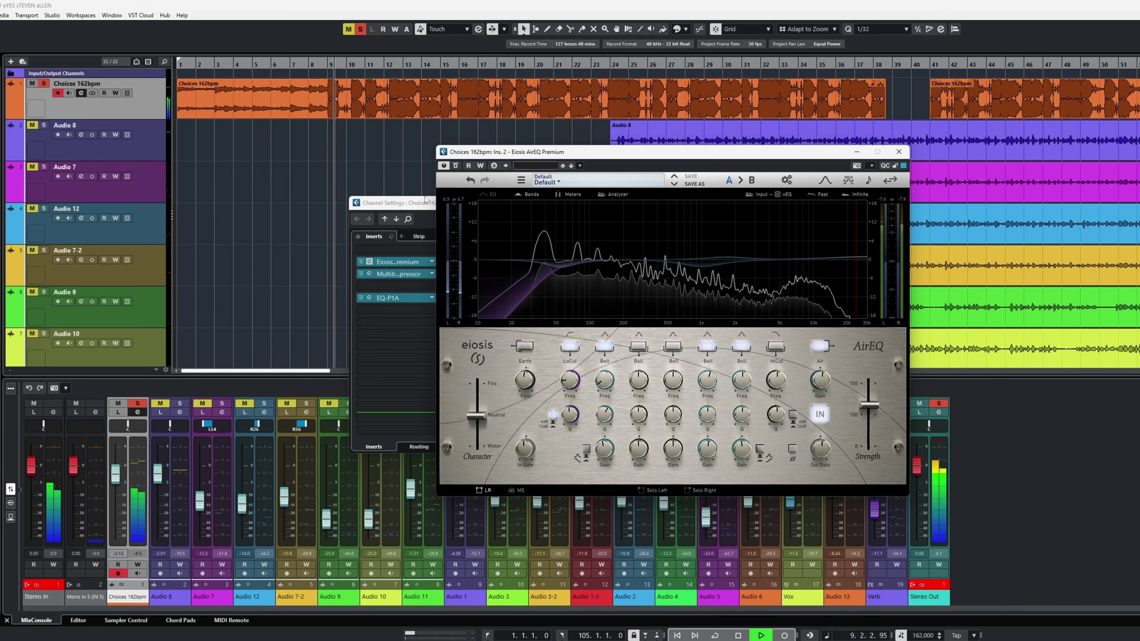
pyautogui.click(525, 347)
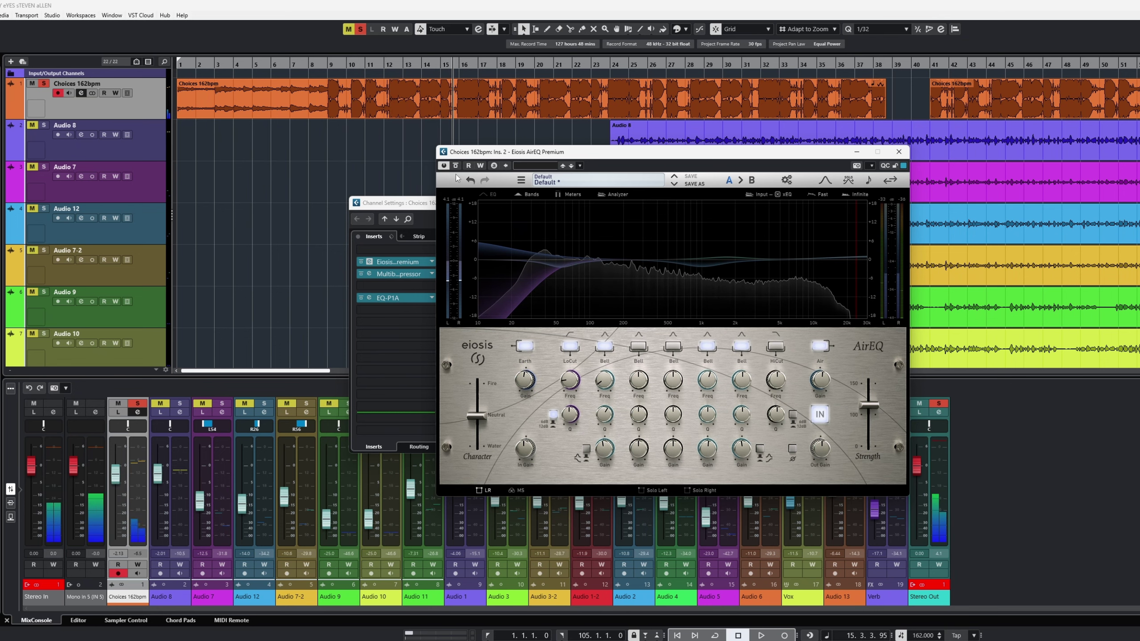
# - Replay the soloed backing track from bar 8, compare AirEQ bypassed and active, and return the playhead to bar 8
pyautogui.click(359, 100)
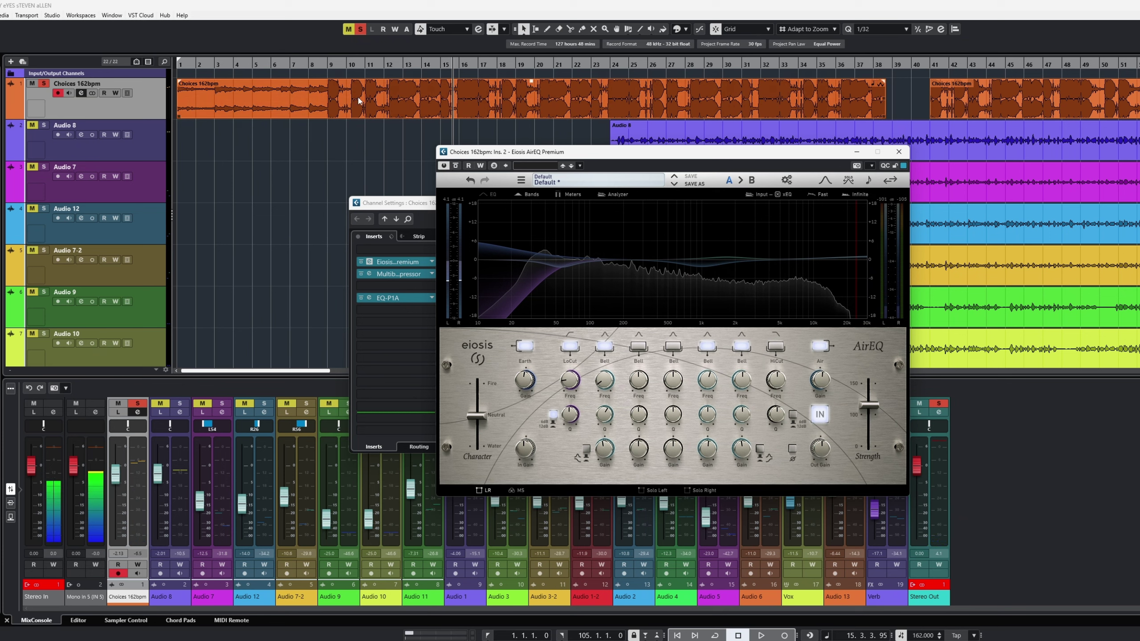
pyautogui.press('KP_Subtract')
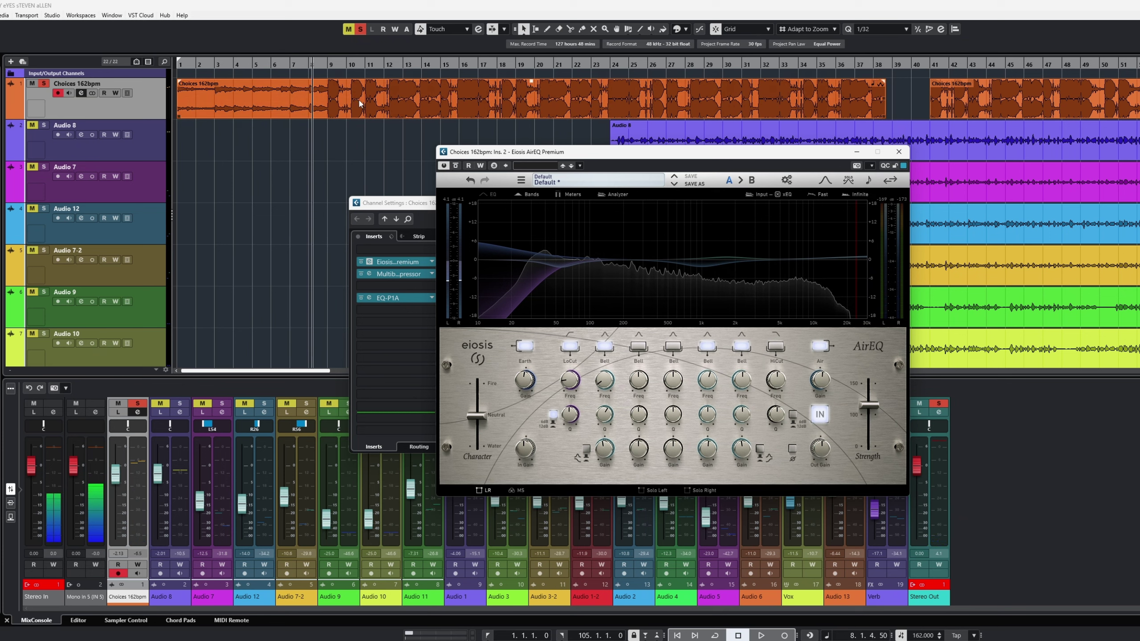
pyautogui.hotkey('alt', 'x')
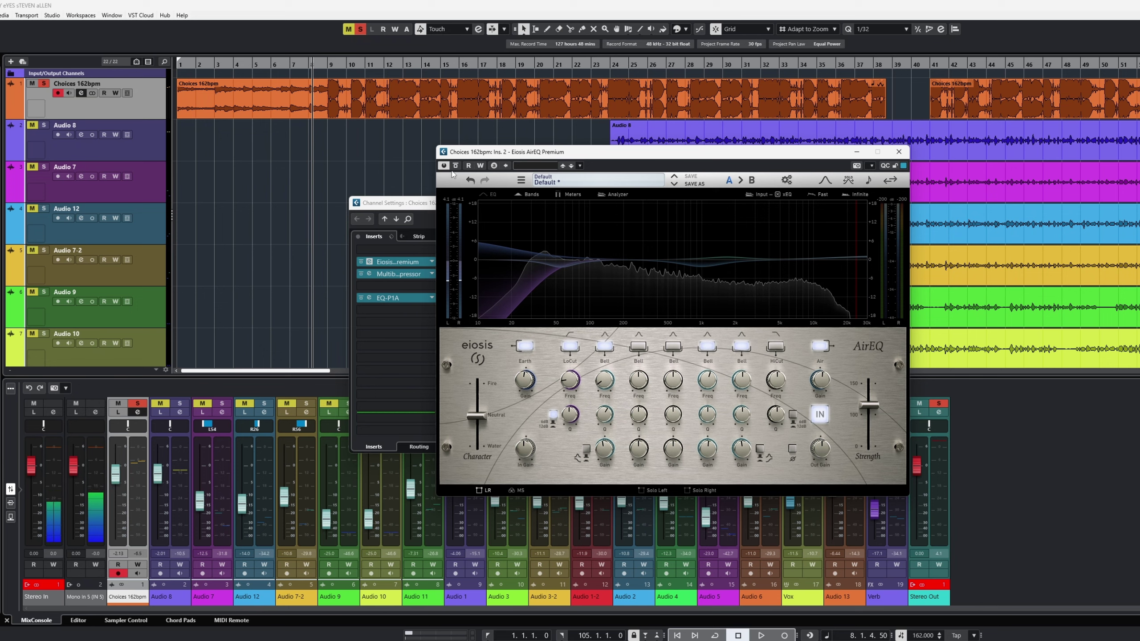
pyautogui.press('space')
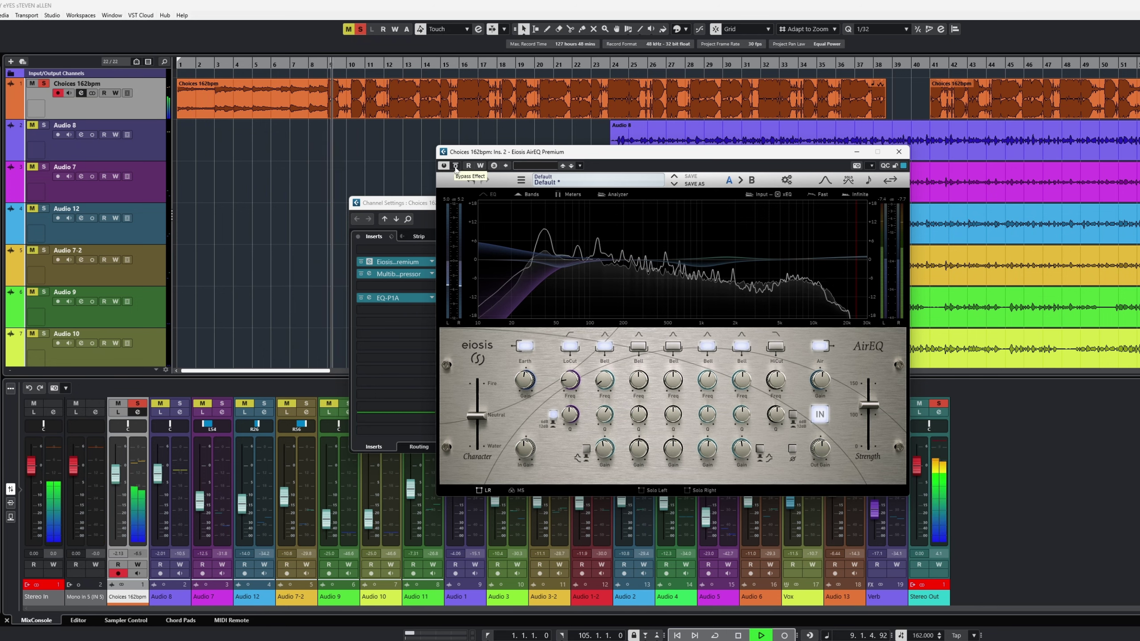
pyautogui.click(455, 167)
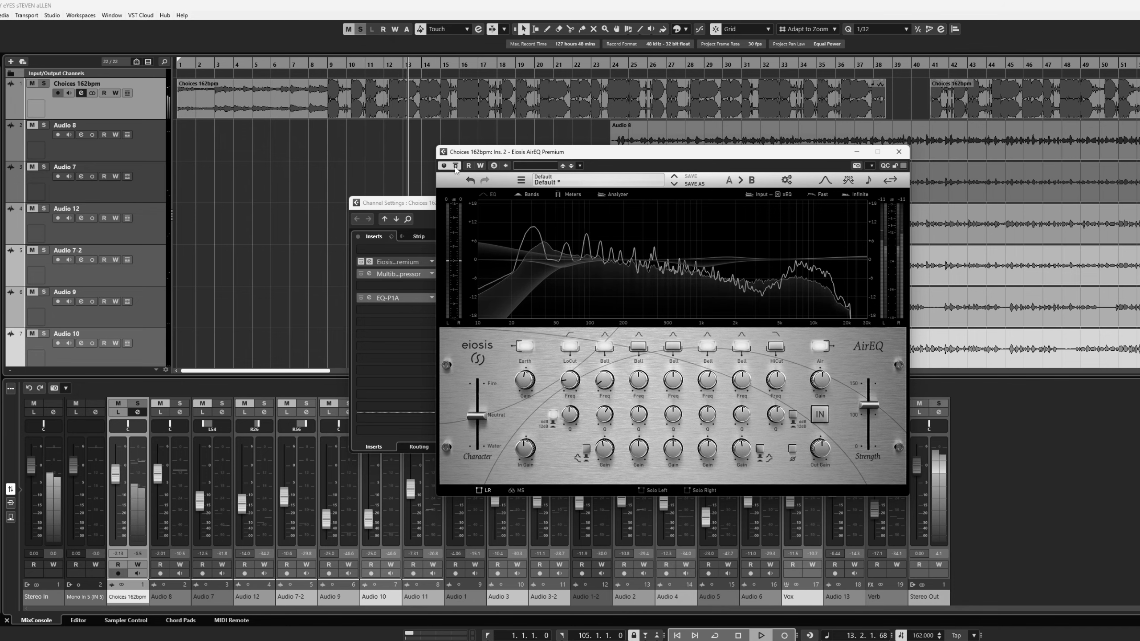
pyautogui.click(455, 167)
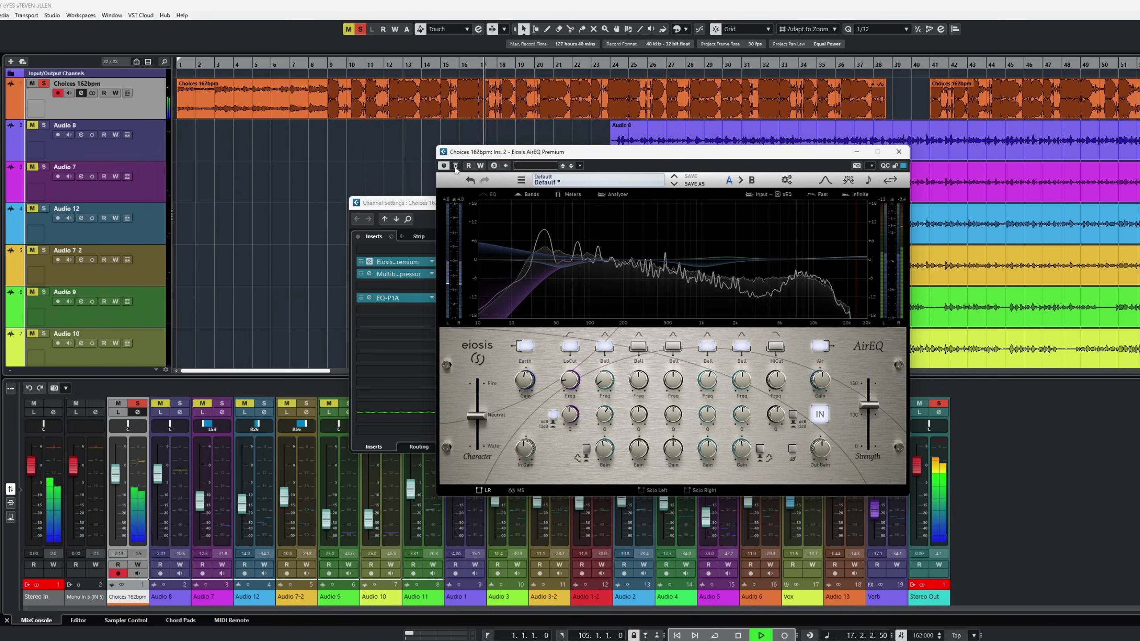
pyautogui.press('space')
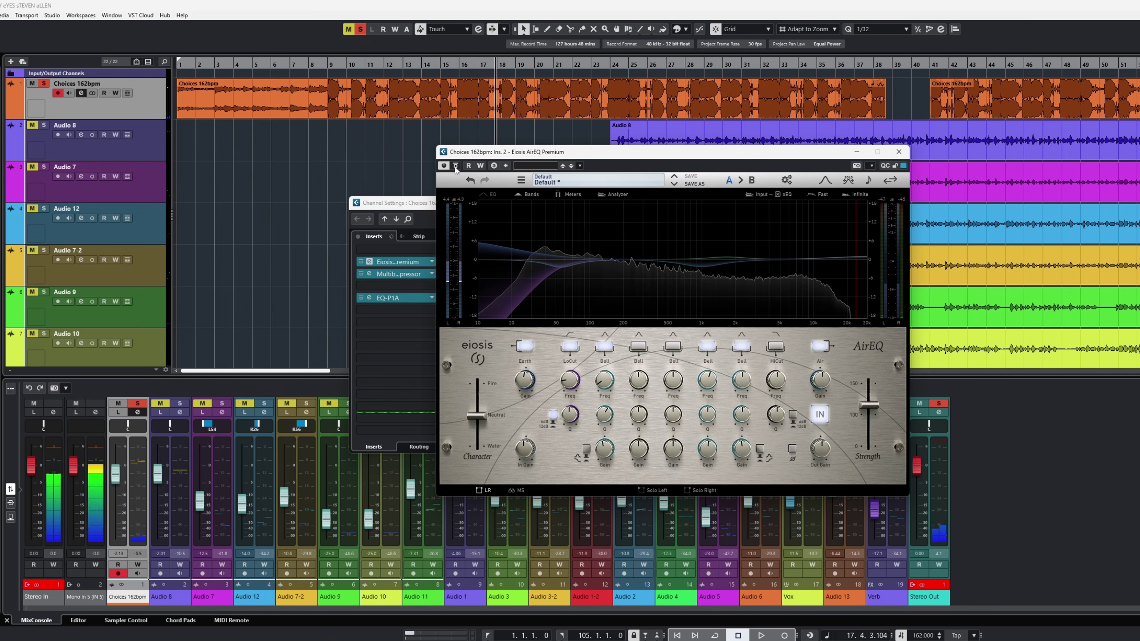
pyautogui.press('KP_0')
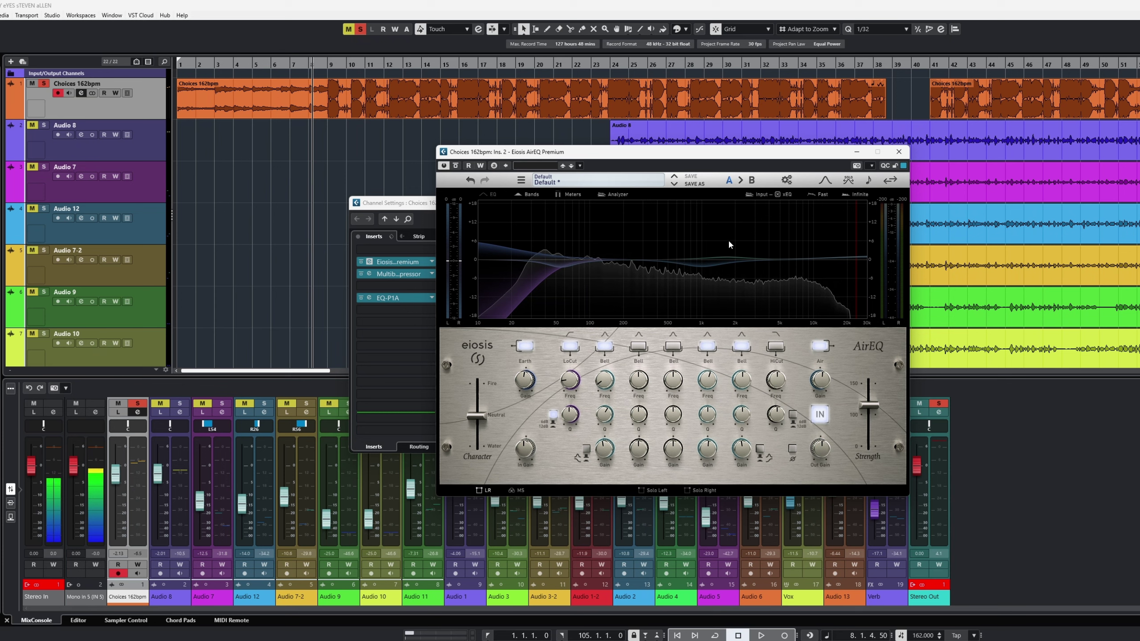
# - Close AirEQ and open the MultibandCompressor insert on the Choices 162bpm channel to review its band settings
pyautogui.click(899, 151)
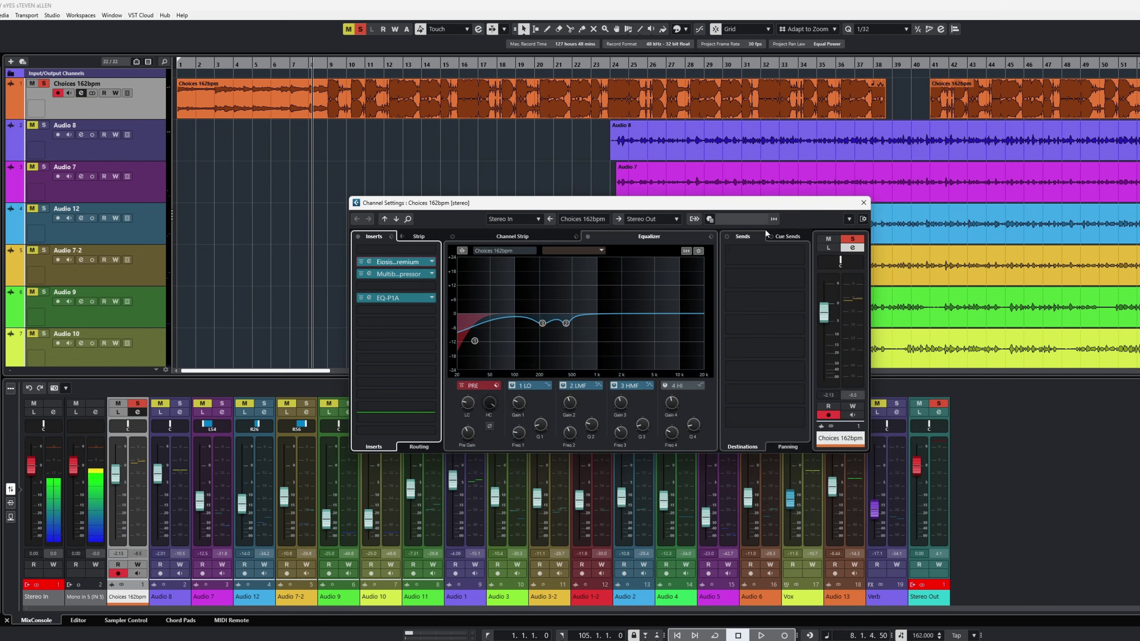
pyautogui.click(369, 274)
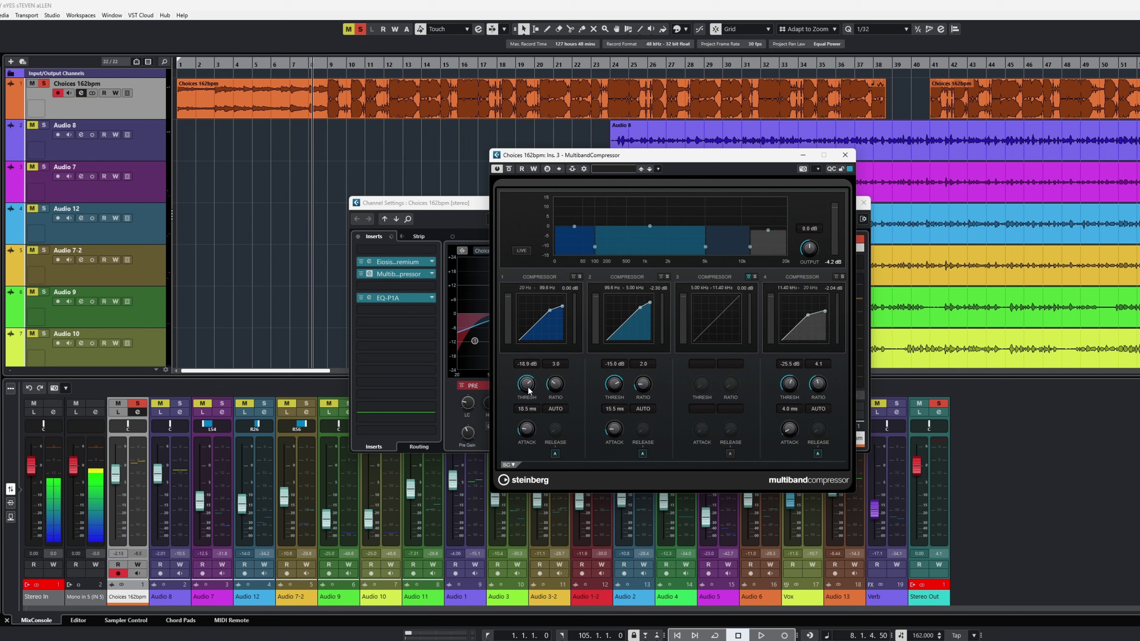
# - Play the backing track from bar 8 with the compressor's first band soloed and unsoloed, leave it unsoloed, and close the MultibandCompressor
pyautogui.press('space')
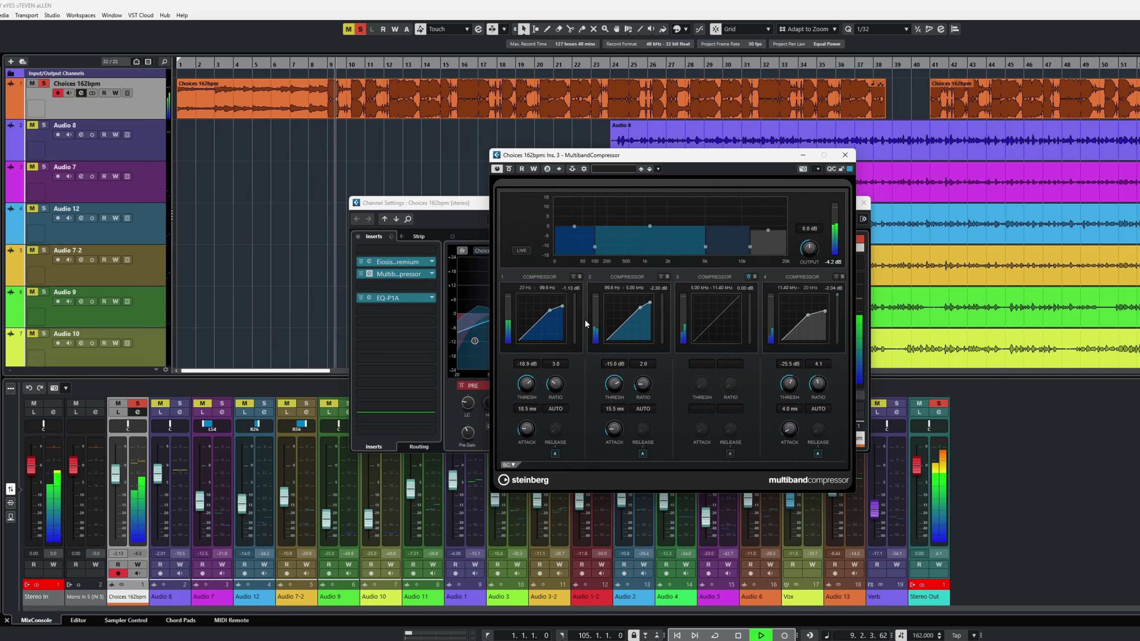
pyautogui.click(580, 277)
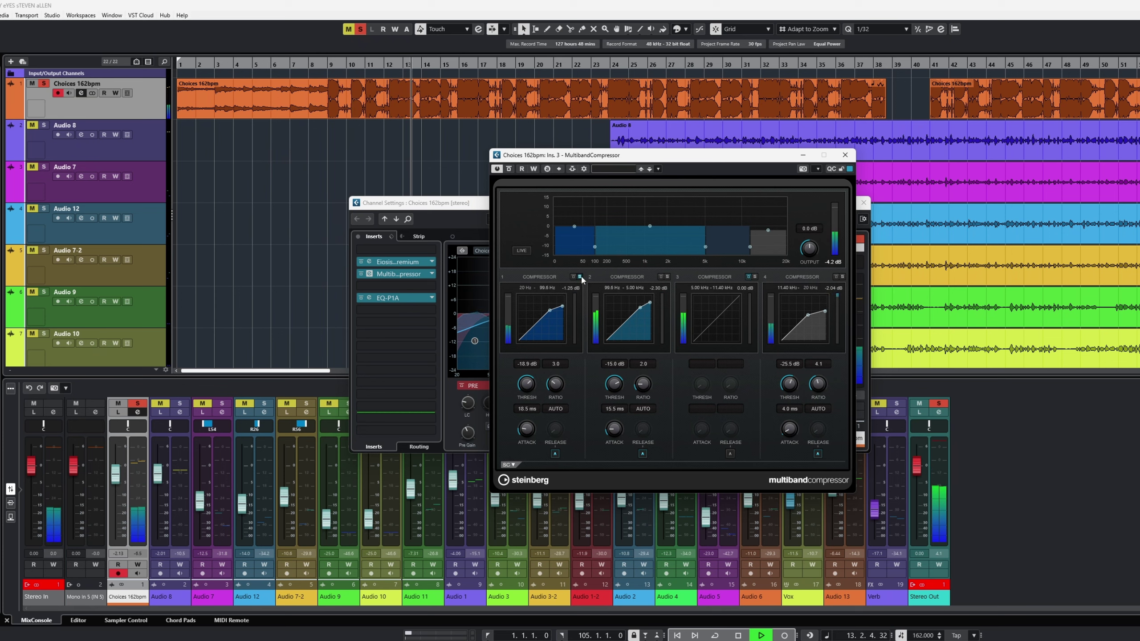
pyautogui.press('space')
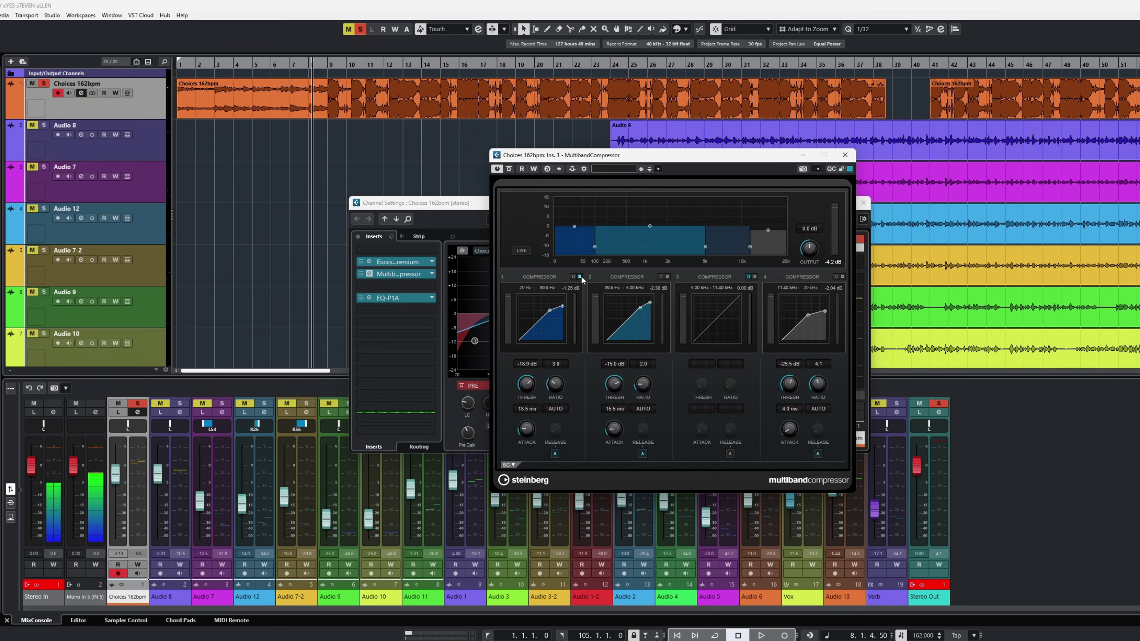
pyautogui.press('space')
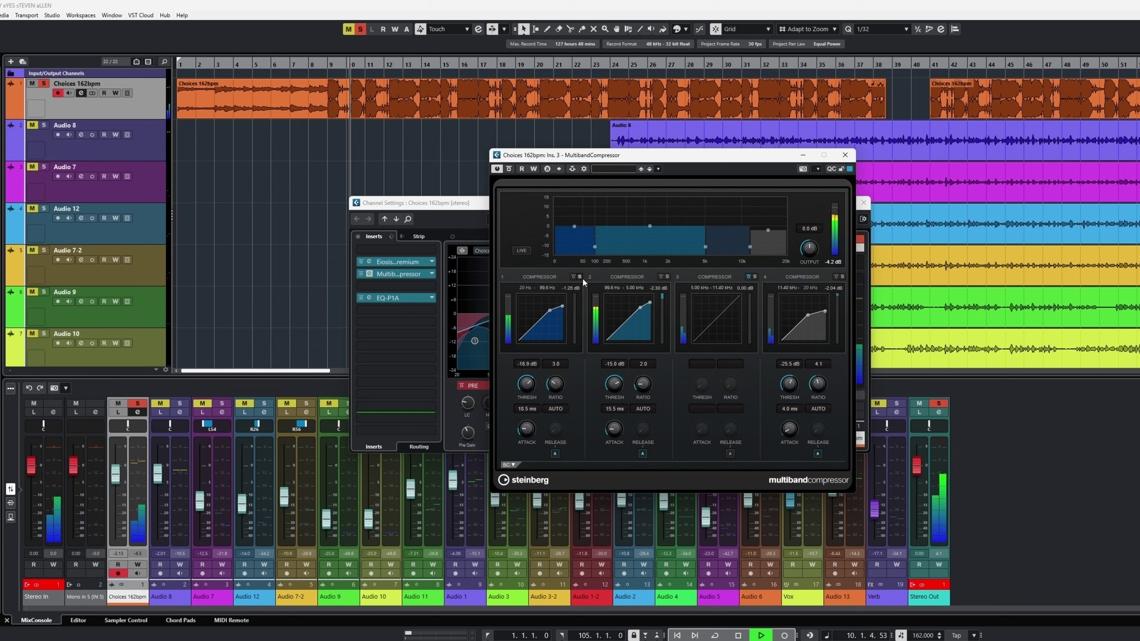
pyautogui.click(582, 277)
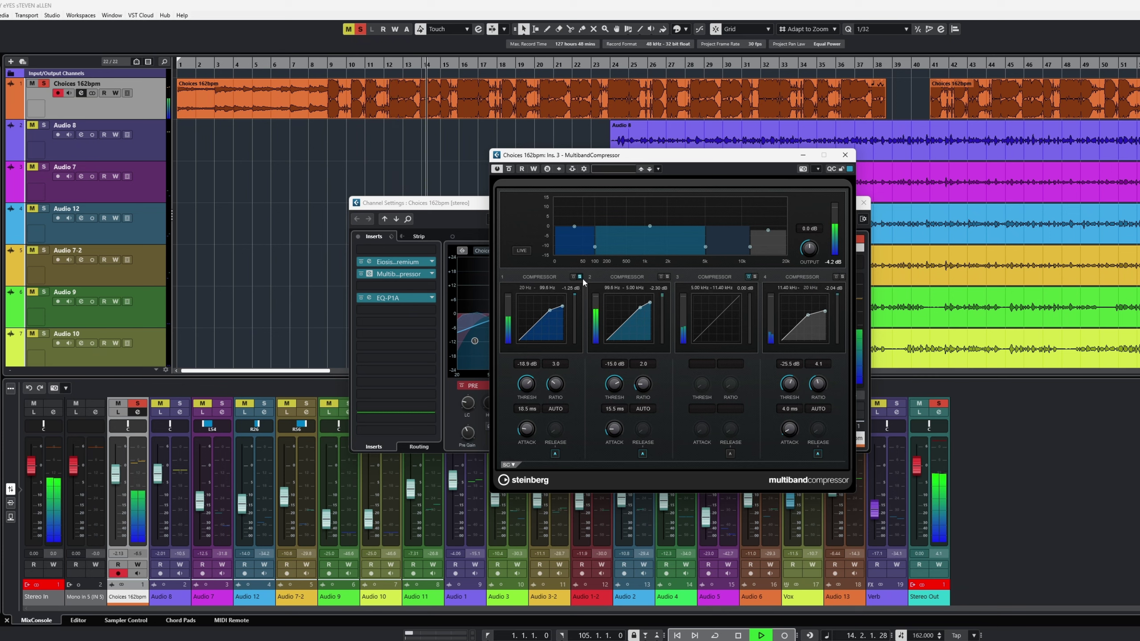
pyautogui.press('space')
pyautogui.click(581, 277)
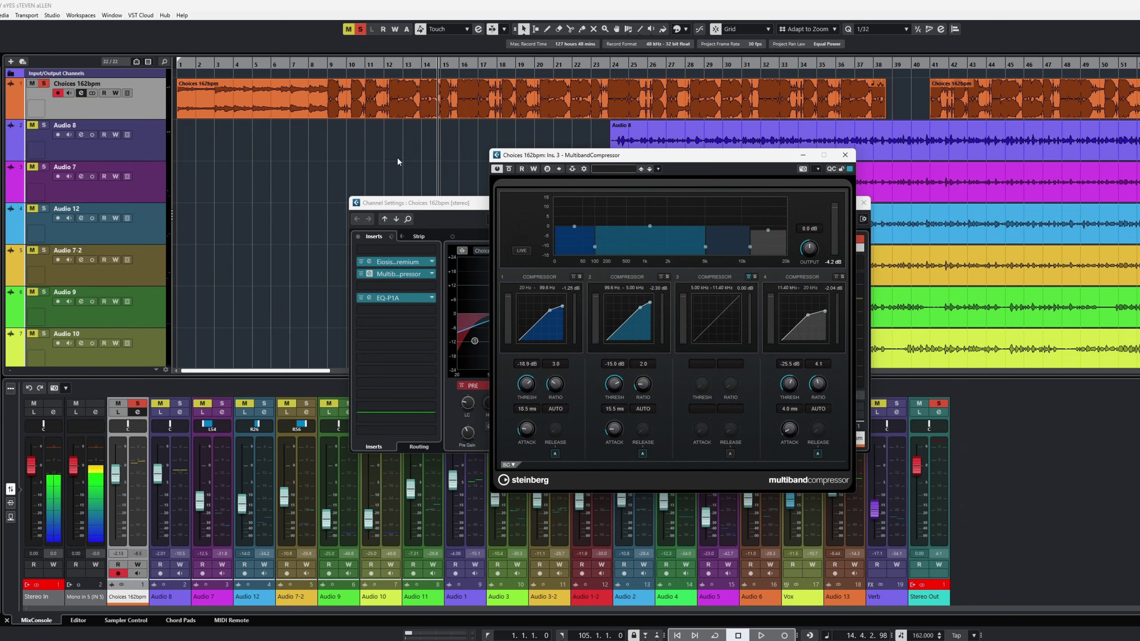
pyautogui.press('Escape')
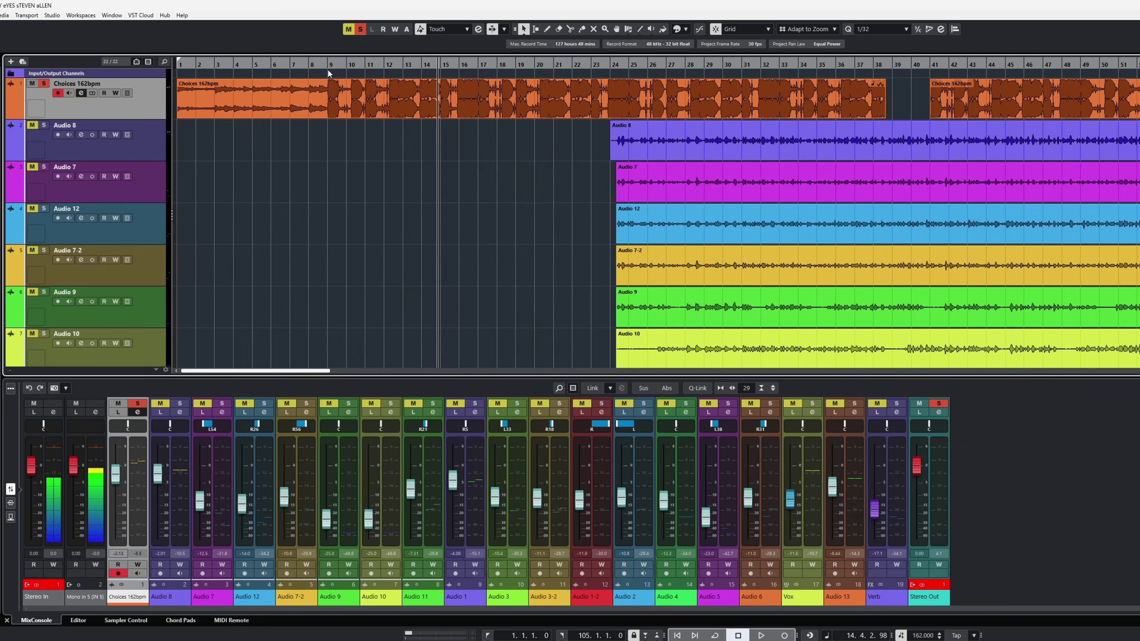
# - Place the playhead at bar 9 and open the EQ-P1A insert on Choices 162bpm to review its settings, closing it when done
pyautogui.click(329, 67)
pyautogui.click(323, 101)
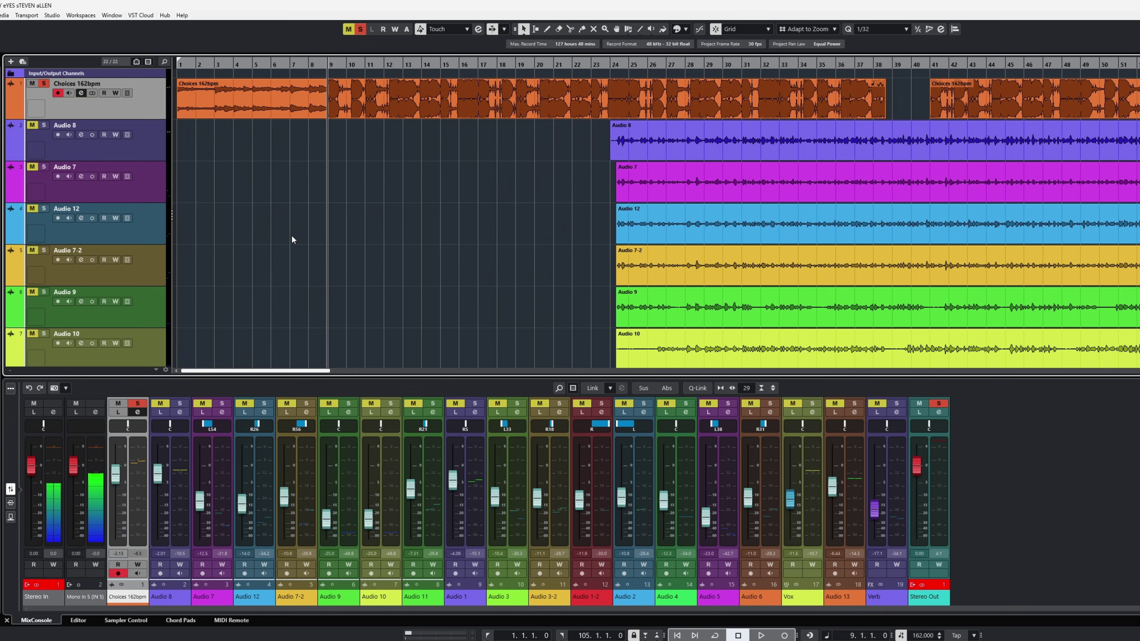
pyautogui.scroll(-5, 292, 239)
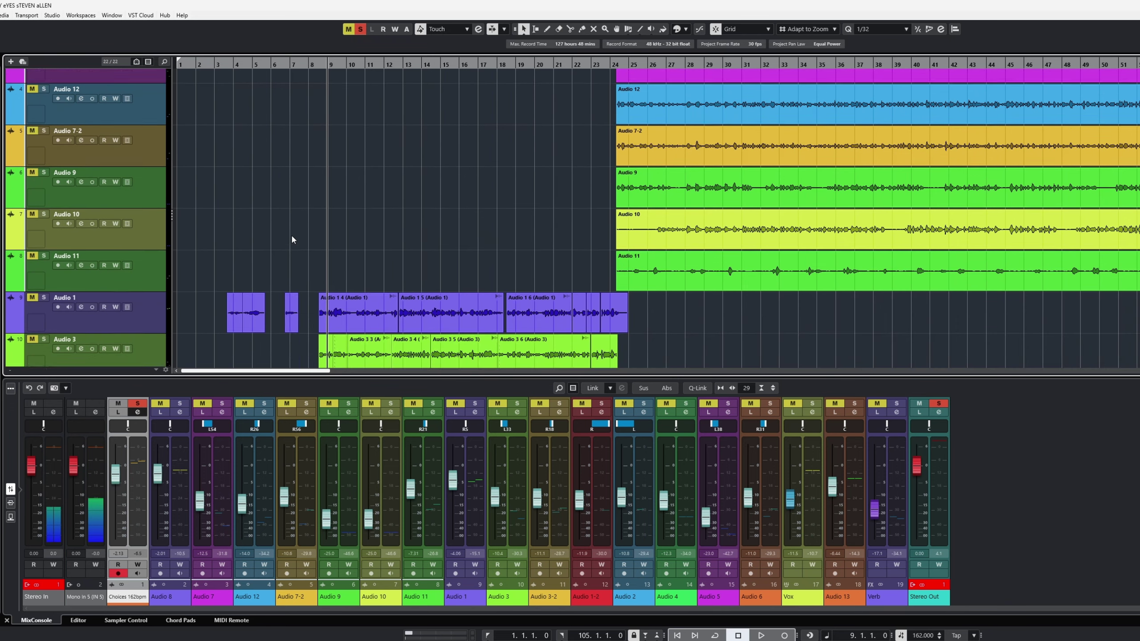
pyautogui.scroll(5, 292, 238)
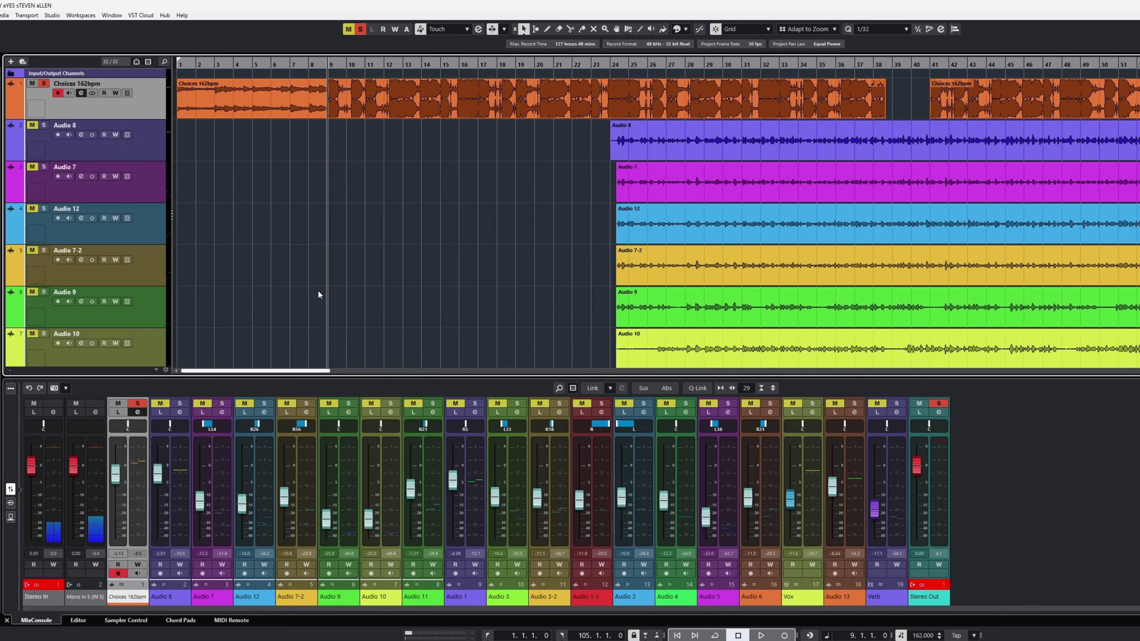
pyautogui.click(84, 93)
pyautogui.click(369, 299)
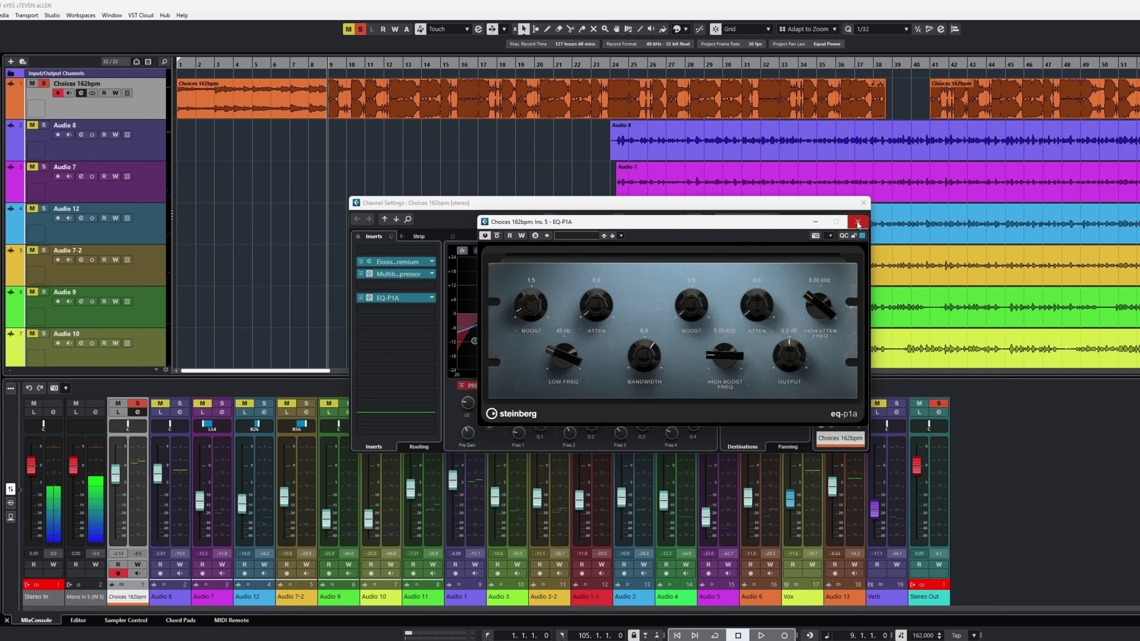
pyautogui.click(857, 224)
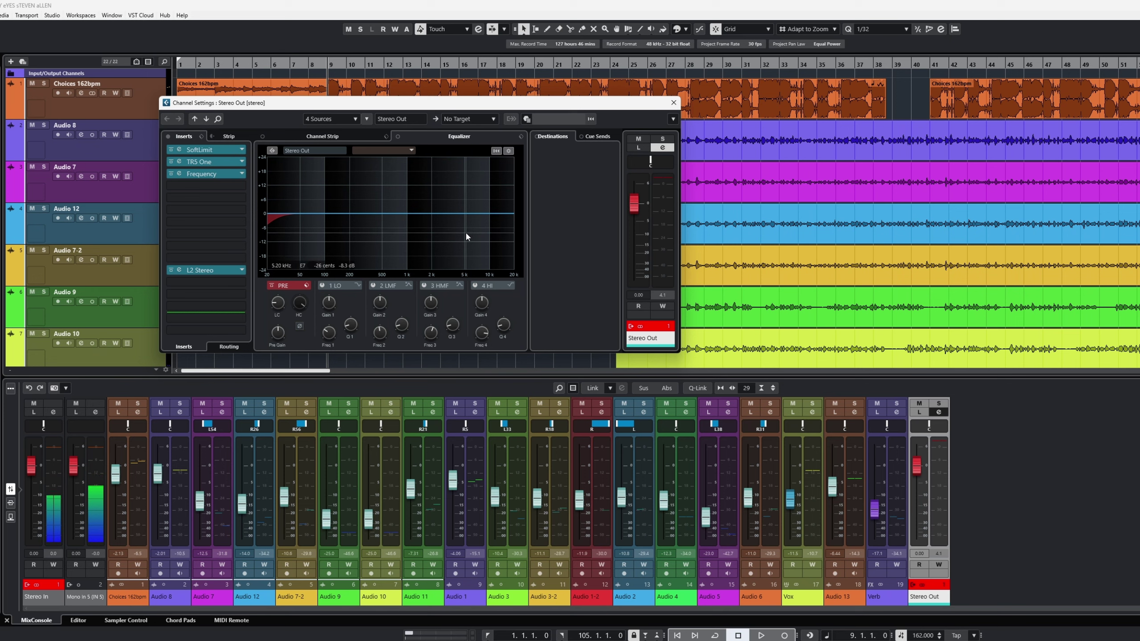
# - Bypass all inserts on the Stereo Out channel and play the full mix from bar 24
pyautogui.click(180, 138)
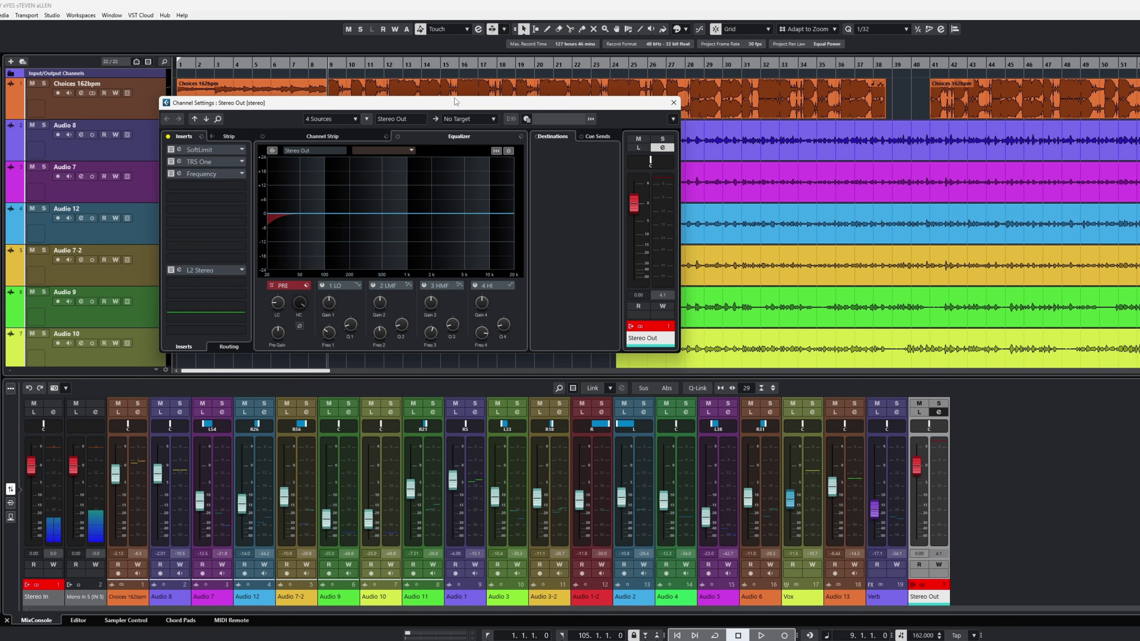
pyautogui.press('Home')
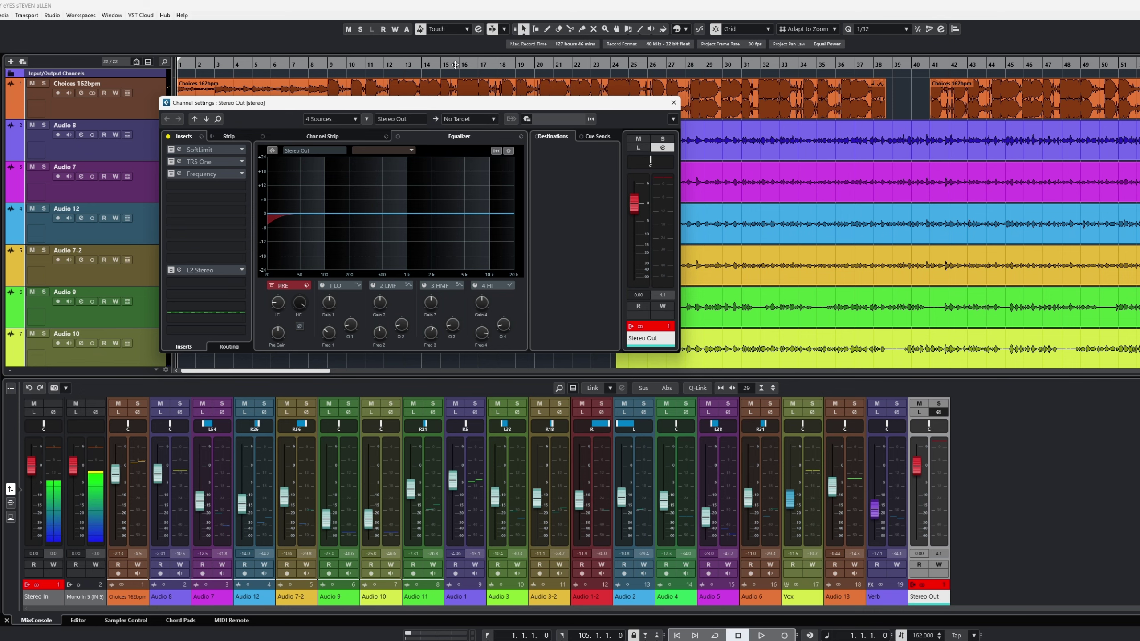
pyautogui.moveTo(457, 103); pyautogui.dragTo(604, 265)
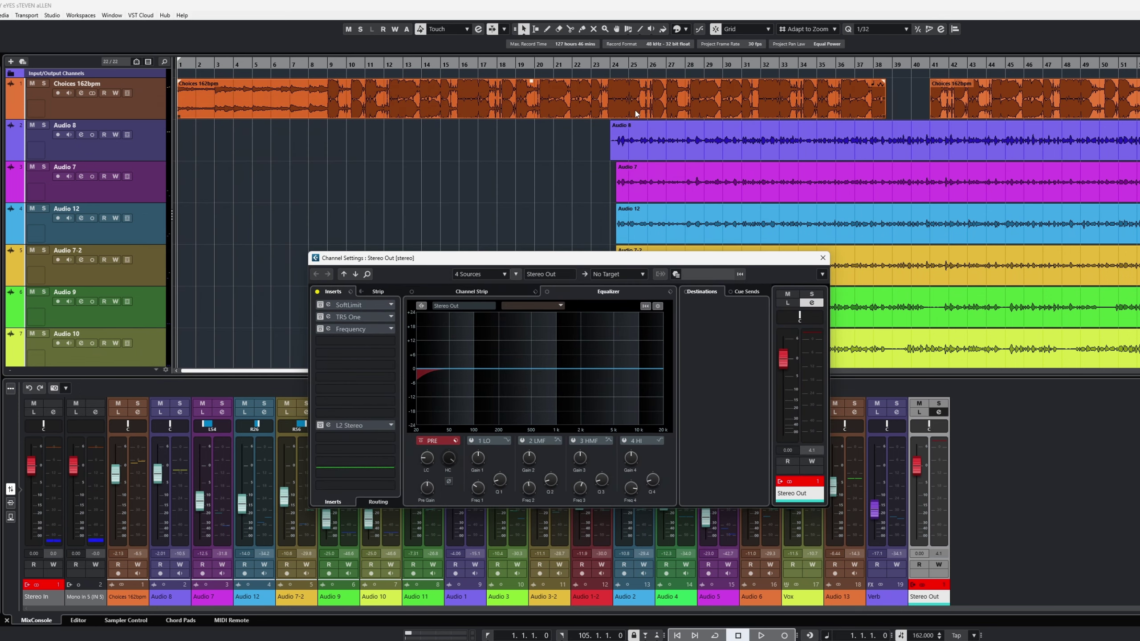
pyautogui.click(610, 65)
pyautogui.press('space')
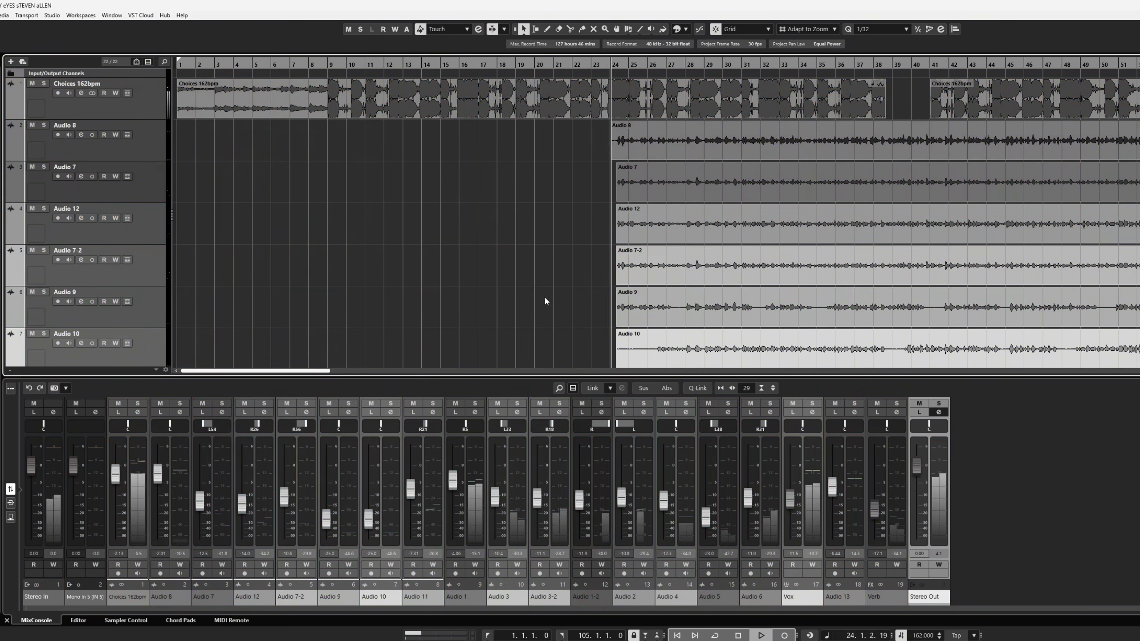
# - Compare the mix with the Stereo Out inserts active and bypassed during playback, leave them active, and stop playback
pyautogui.click(938, 410)
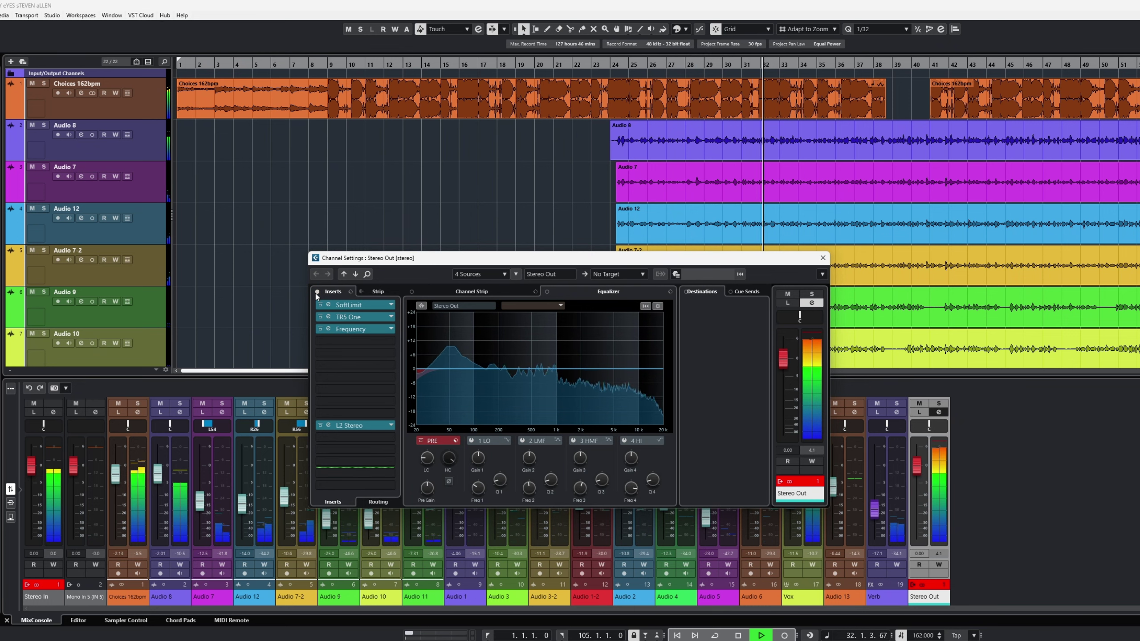
pyautogui.click(317, 293)
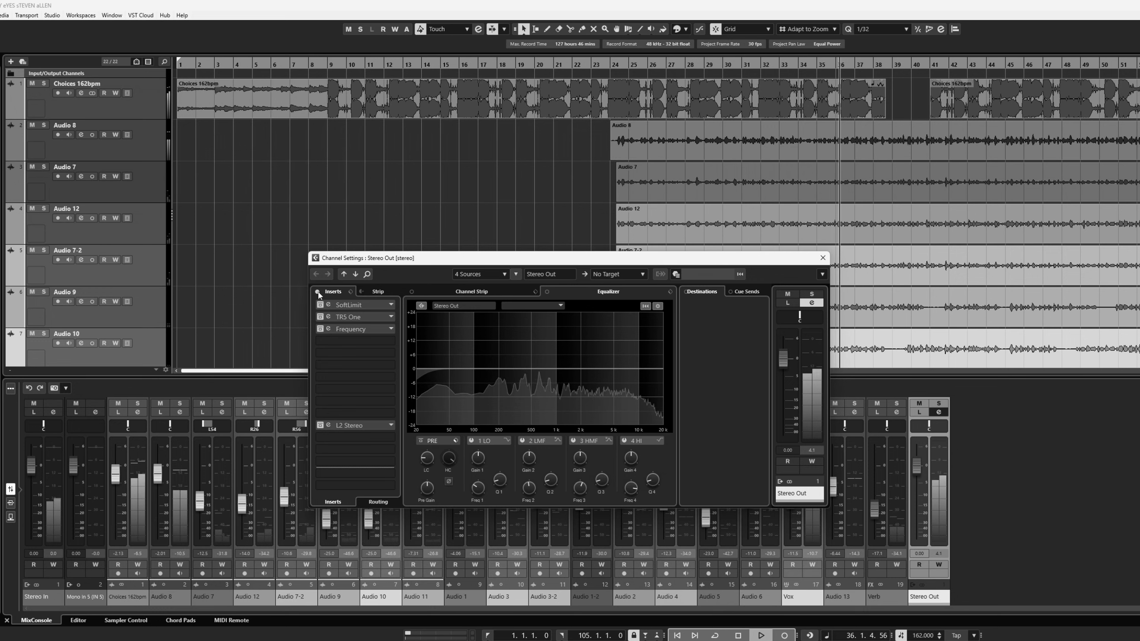
pyautogui.click(318, 292)
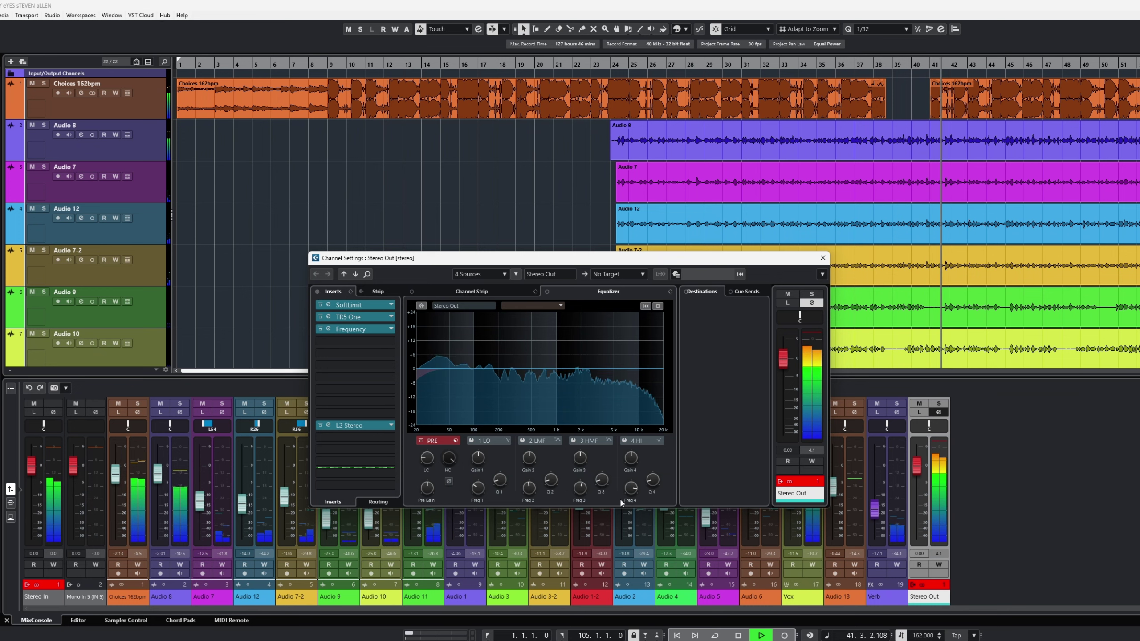
pyautogui.press('Escape')
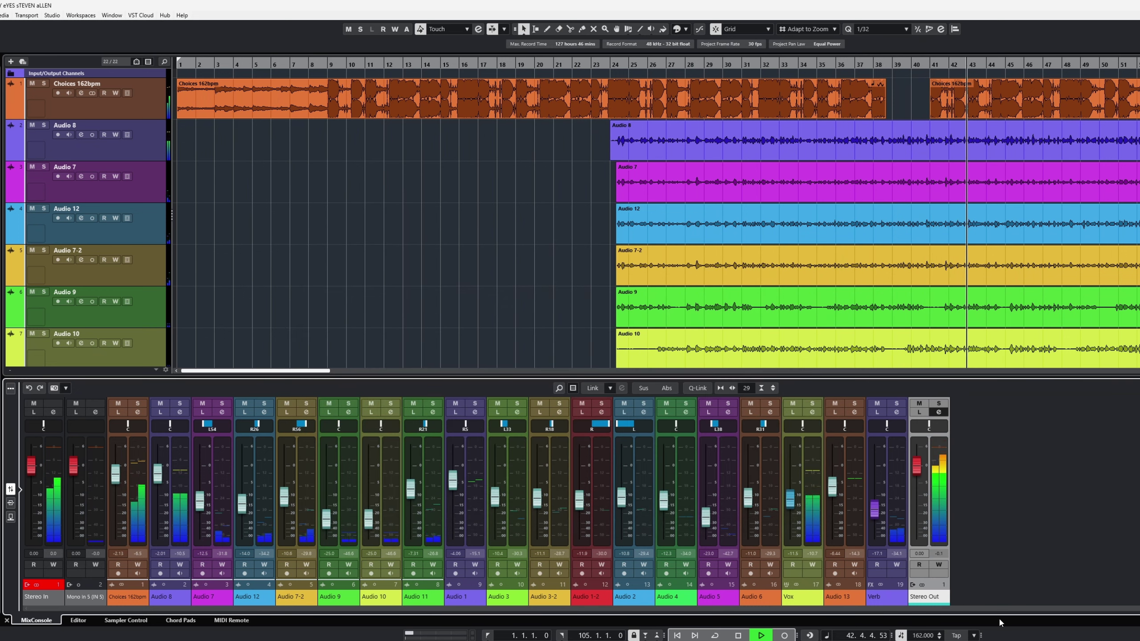
pyautogui.press('space')
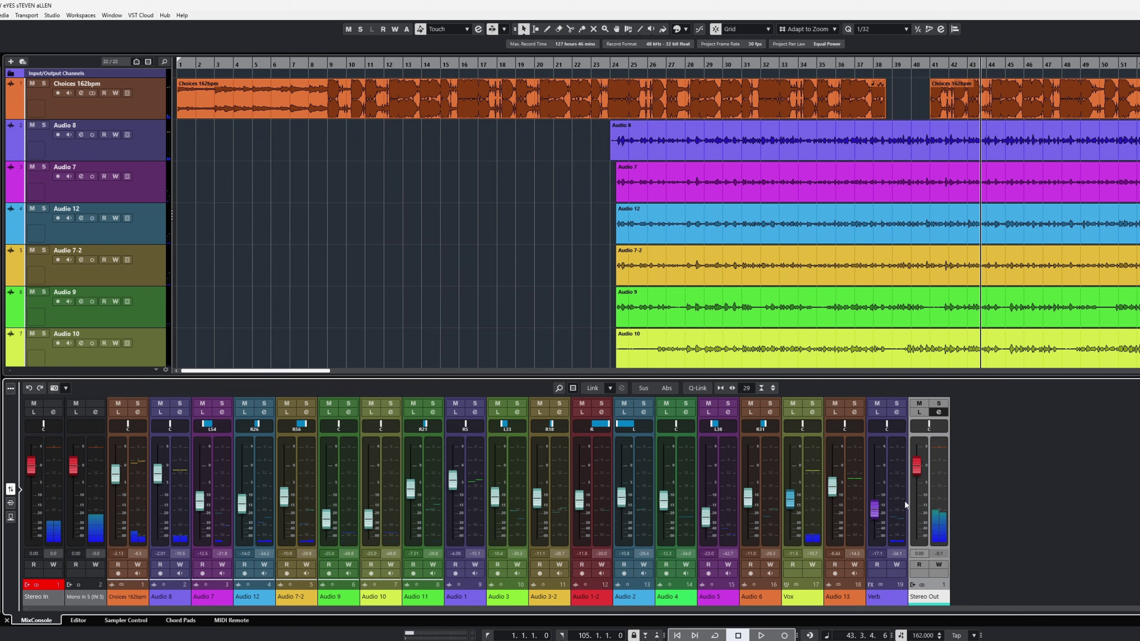
# - Bypass all Stereo Out inserts again, play the unprocessed mix from bar 24, and stop with the channel settings reopened
pyautogui.click(939, 412)
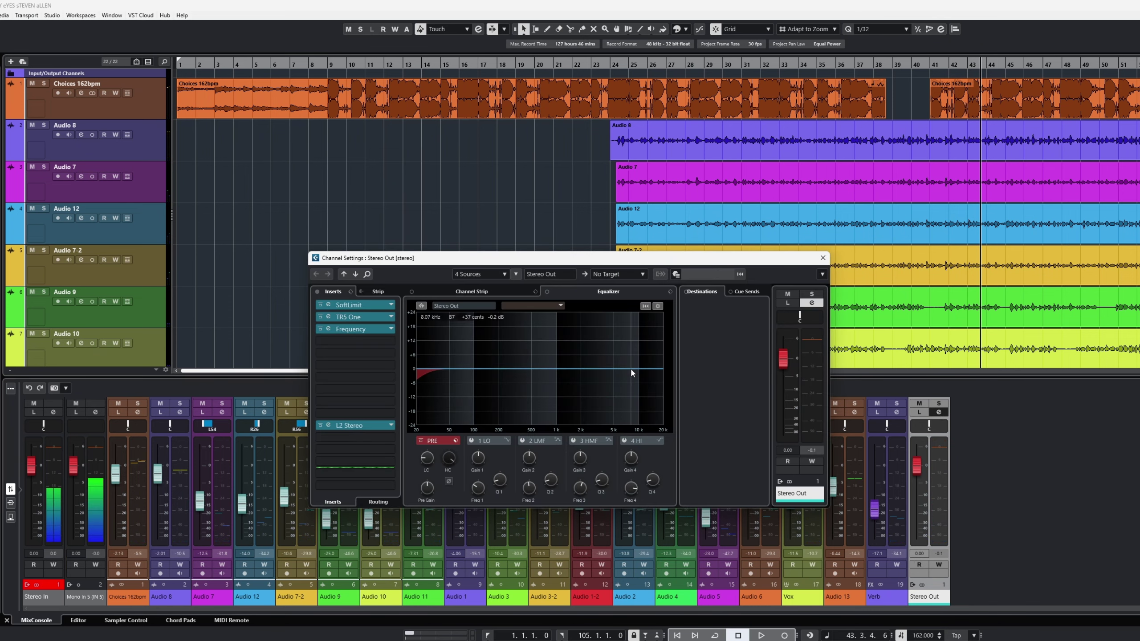
pyautogui.click(318, 292)
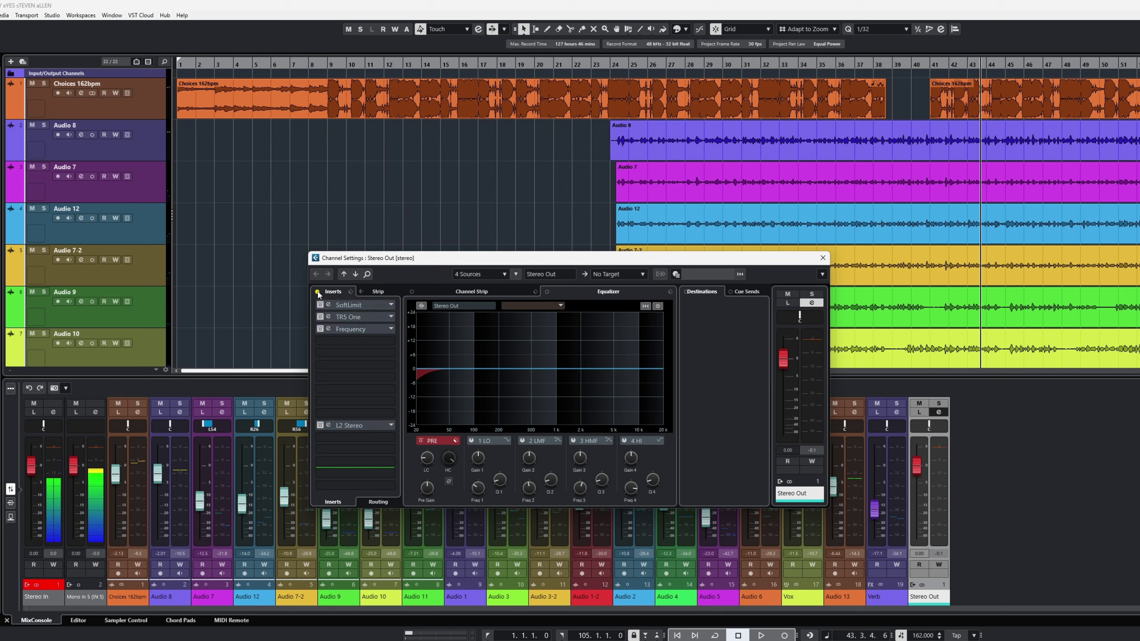
pyautogui.click(607, 65)
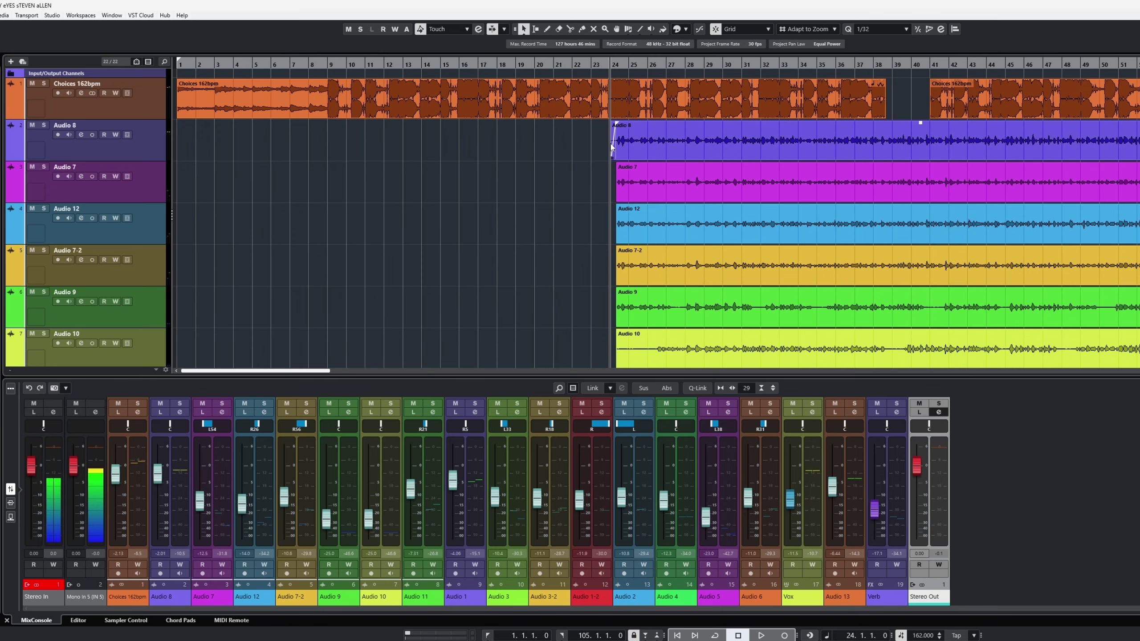
pyautogui.press('space')
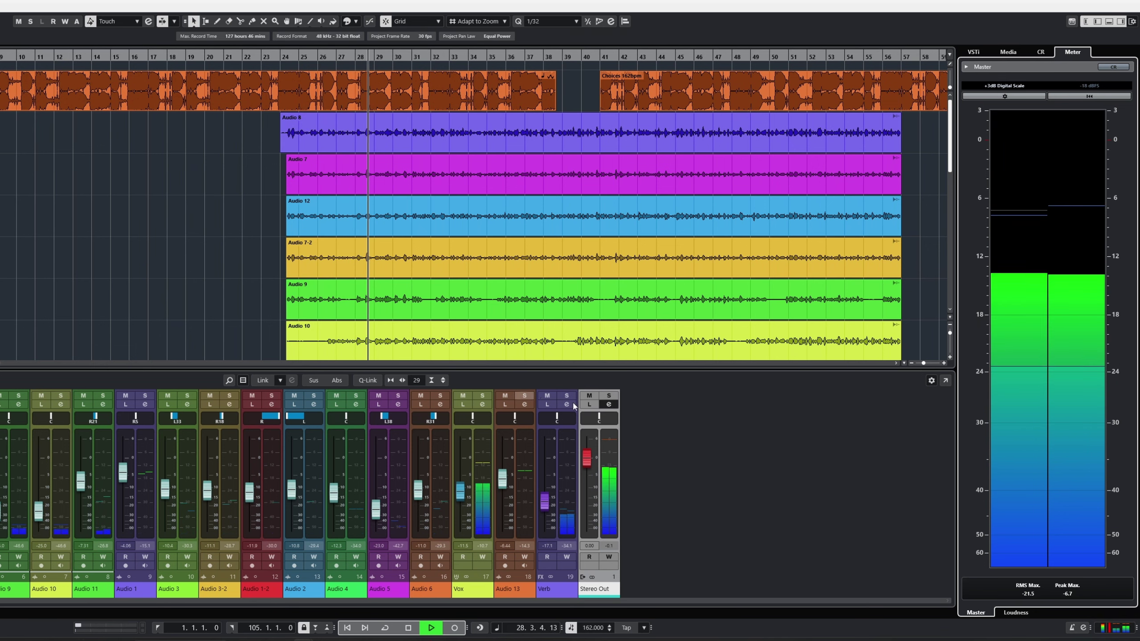
pyautogui.click(612, 404)
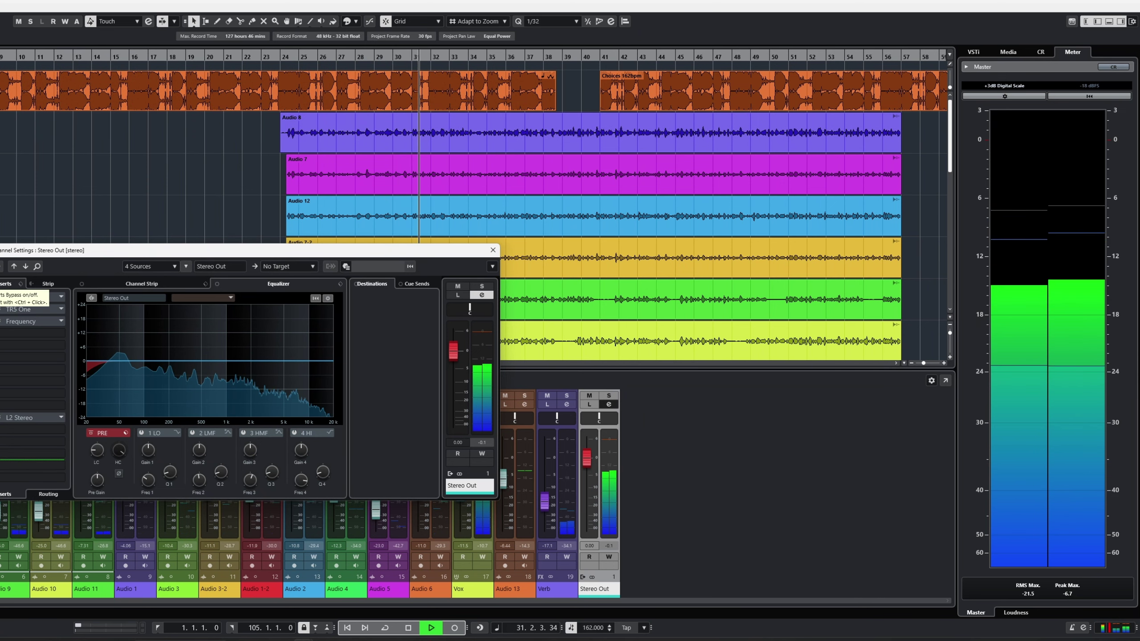
pyautogui.press('space')
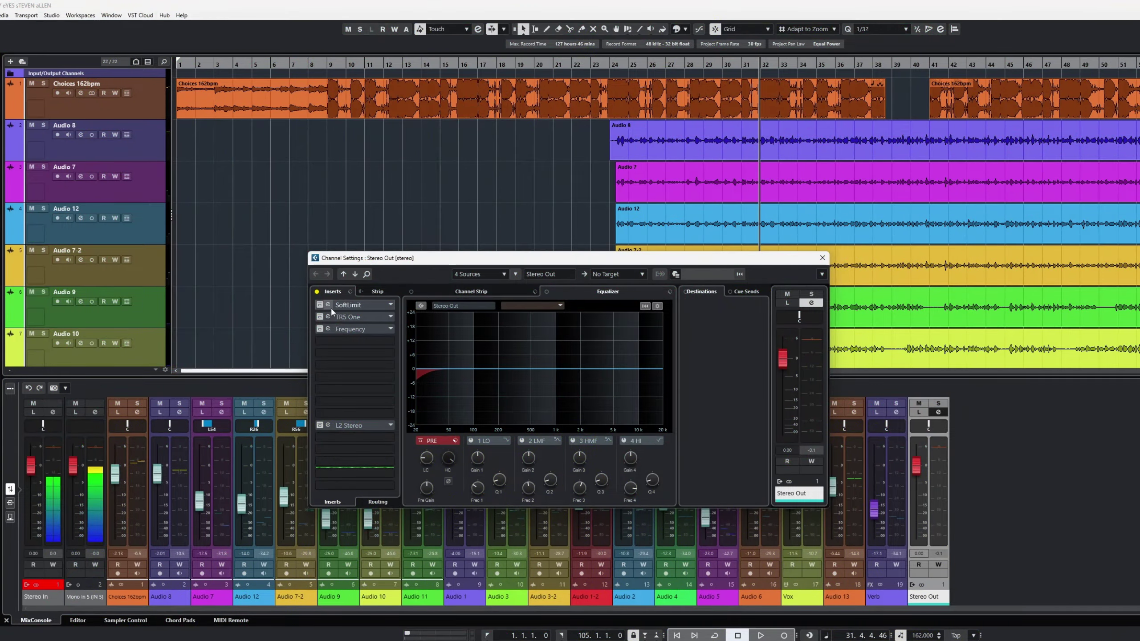
# - Open the SoftLimit insert on Stereo Out to examine its drive, threshold and output controls
pyautogui.click(332, 309)
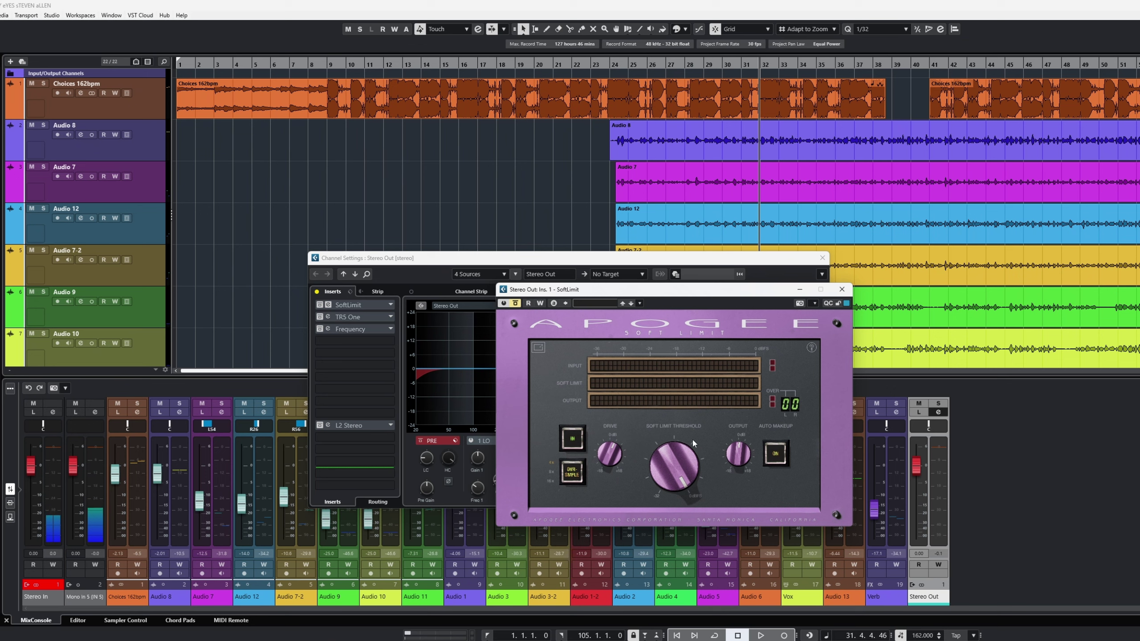
pyautogui.moveTo(665, 470)
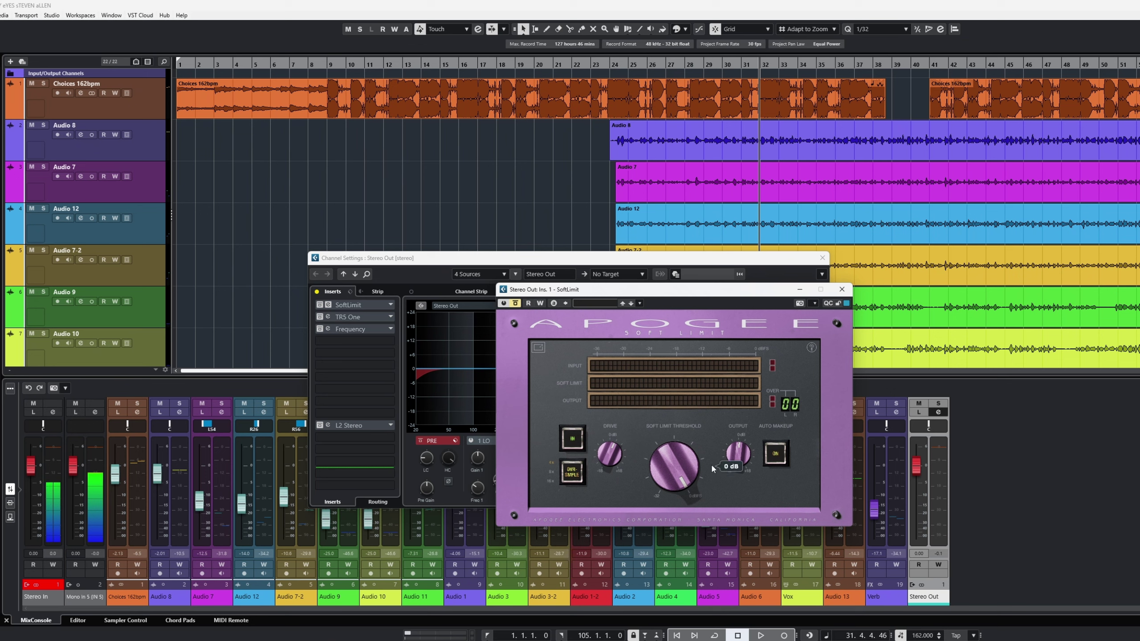
pyautogui.moveTo(611, 458)
pyautogui.scroll(-2, 675, 468)
pyautogui.scroll(-2, 681, 468)
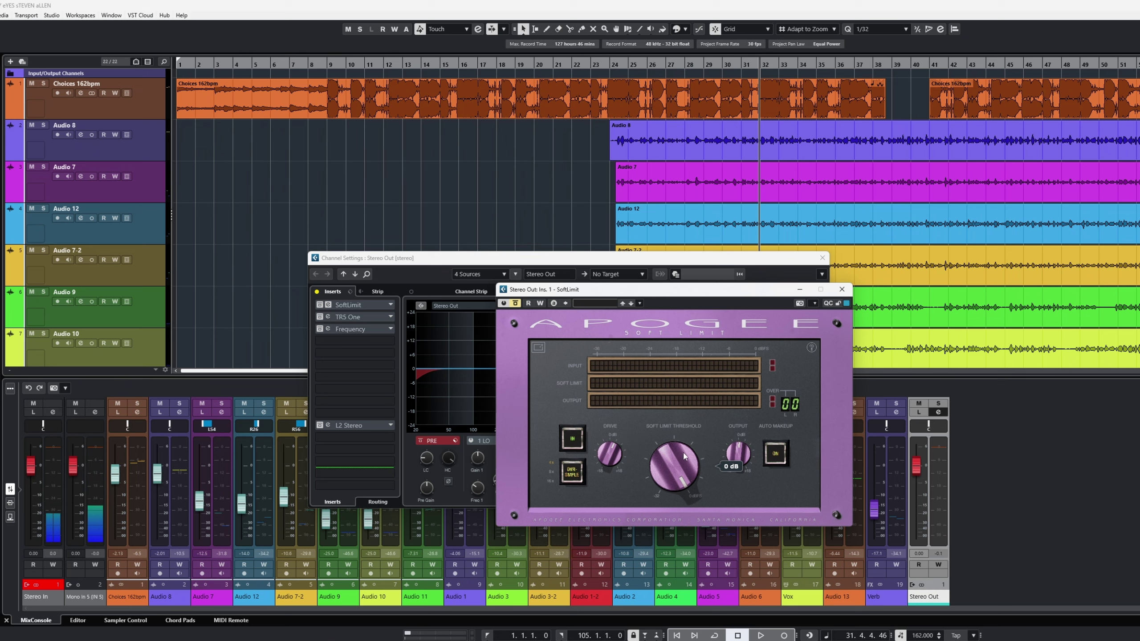
pyautogui.press('space')
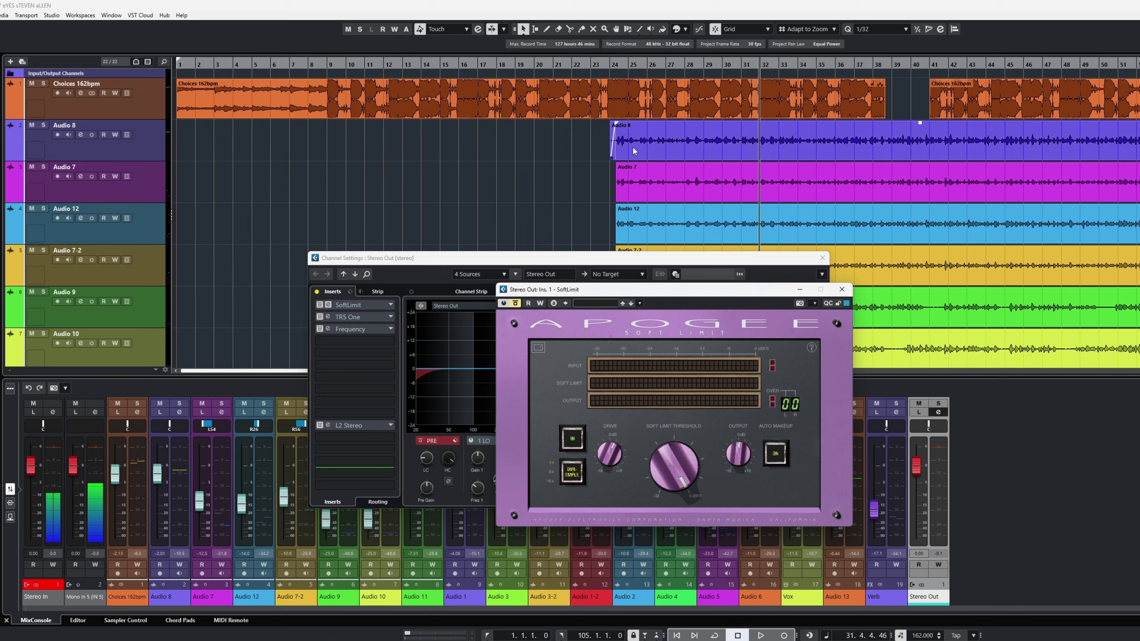
# - Return the playhead to bar 24, reopen SoftLimit on Stereo Out, and play the mix with only that insert active
pyautogui.click(607, 63)
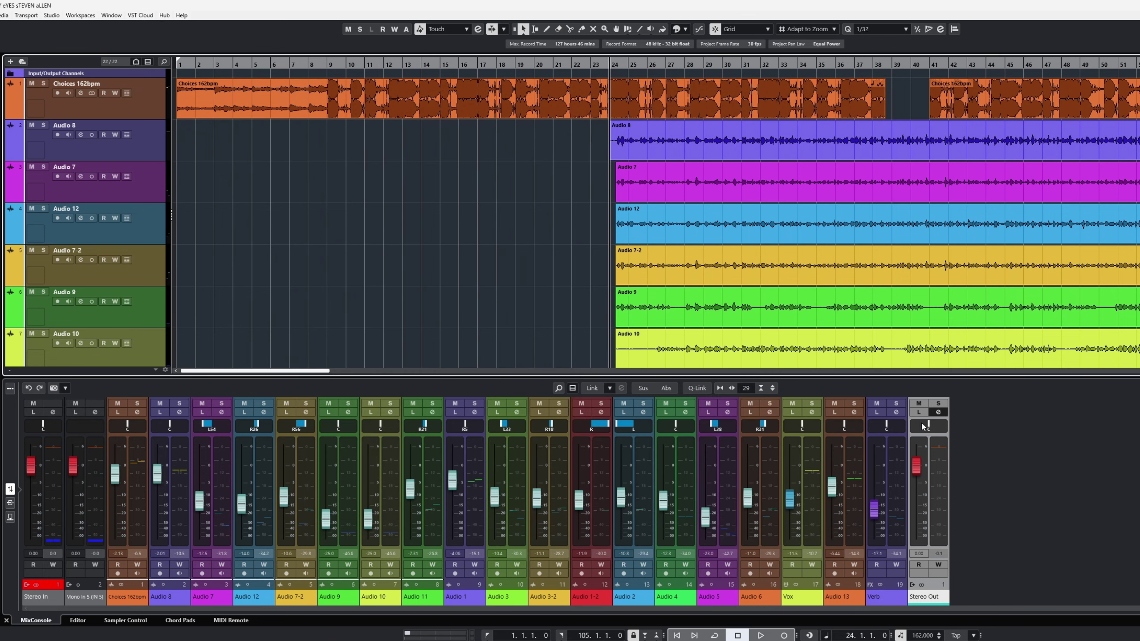
pyautogui.click(937, 413)
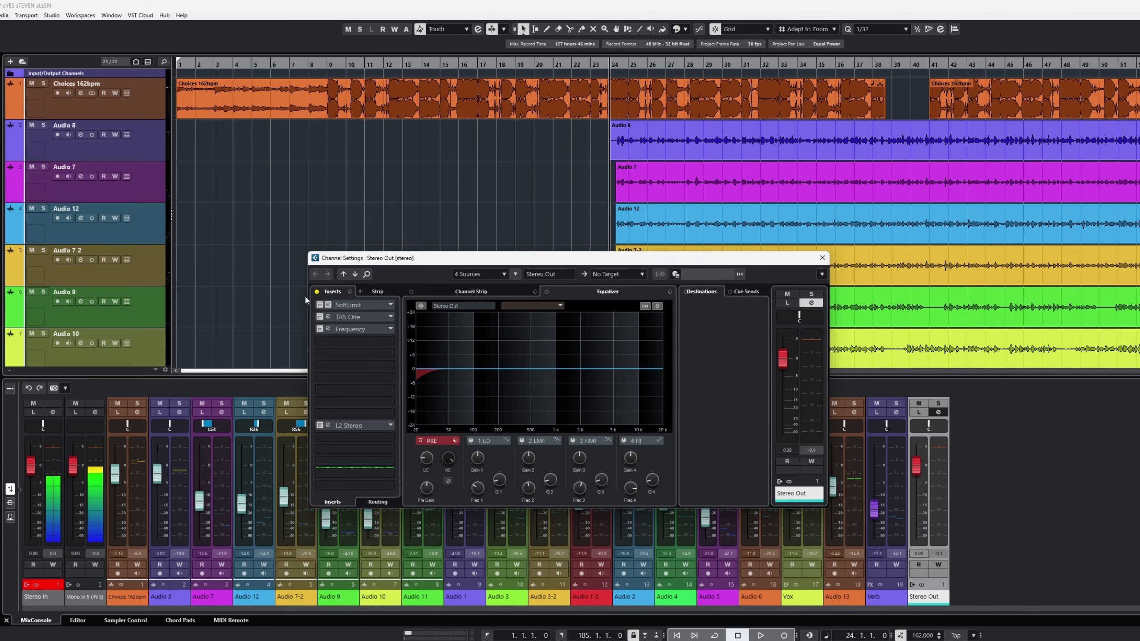
pyautogui.click(328, 305)
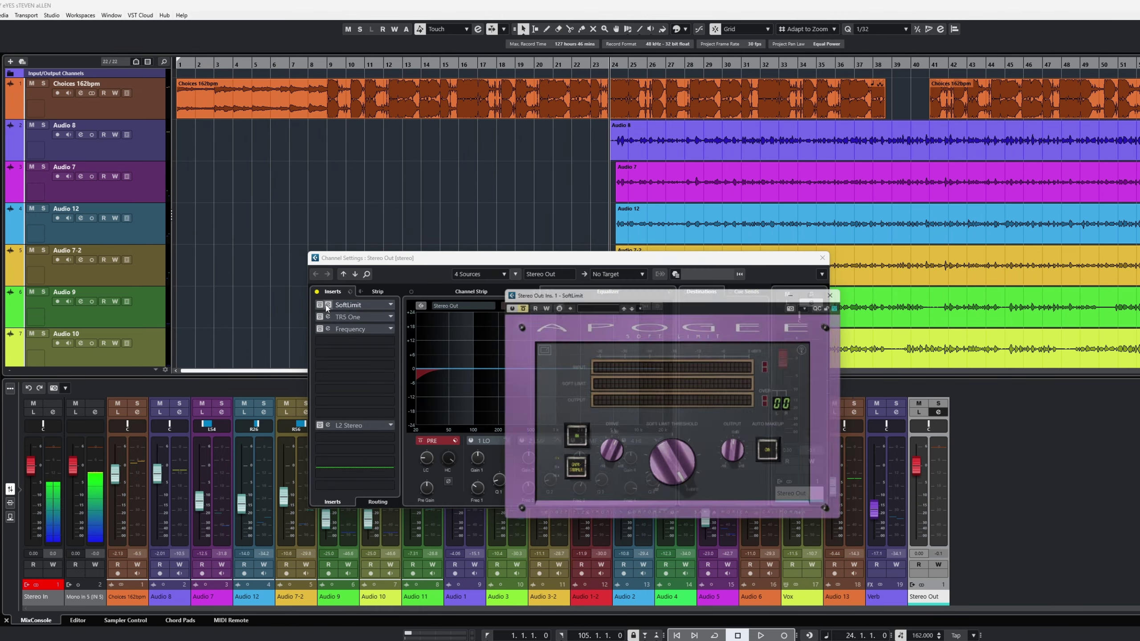
pyautogui.press('space')
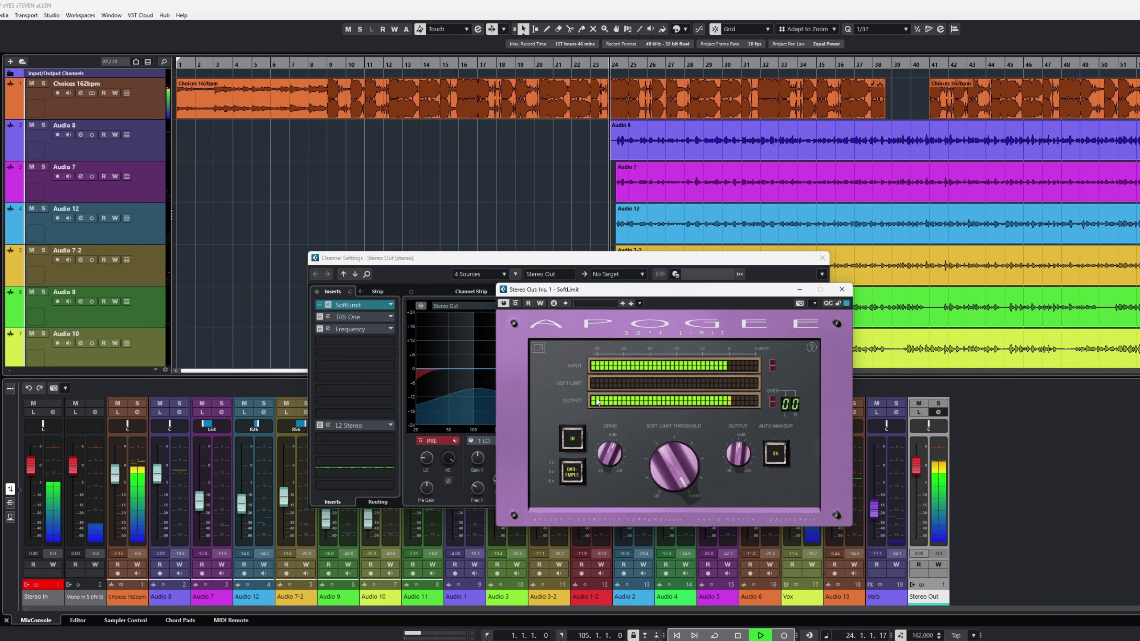
# - Try out SoftLimit's threshold, drive and output levels on the playing mix, and stop playback with the insert bypassed
pyautogui.moveTo(680, 458); pyautogui.dragTo(671, 496)
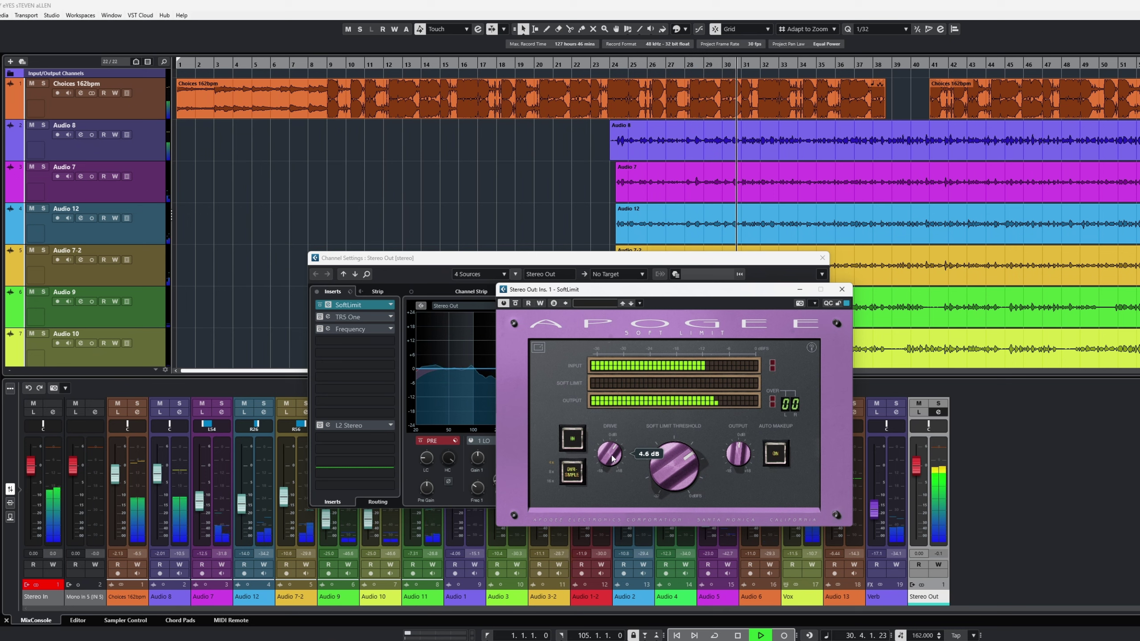
pyautogui.moveTo(610, 455); pyautogui.dragTo(609, 465)
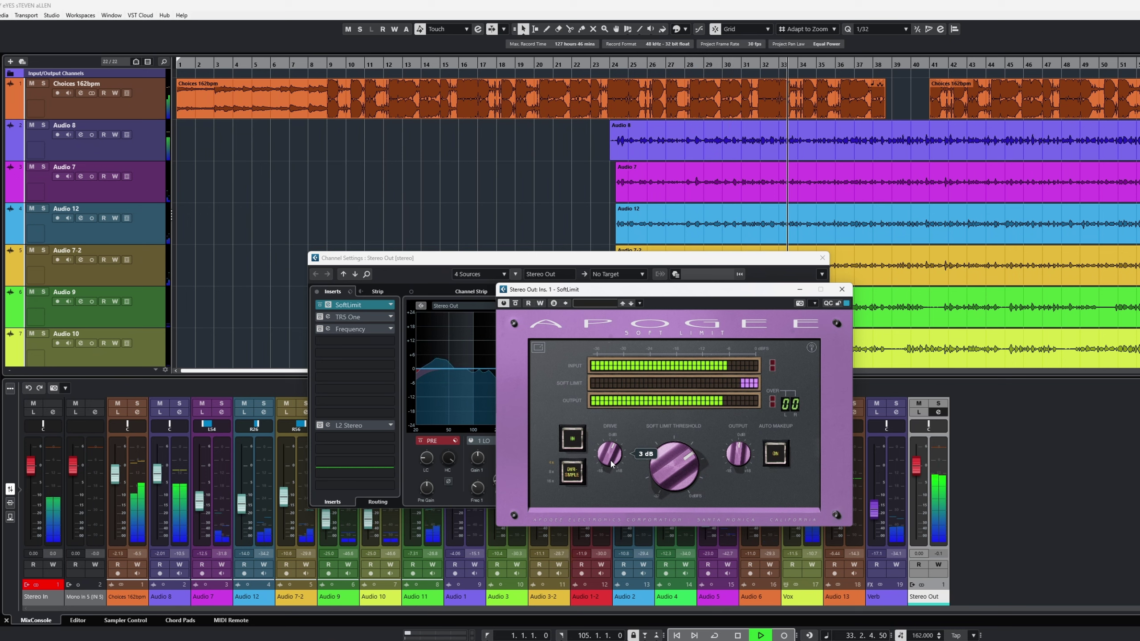
pyautogui.moveTo(739, 456); pyautogui.dragTo(741, 426)
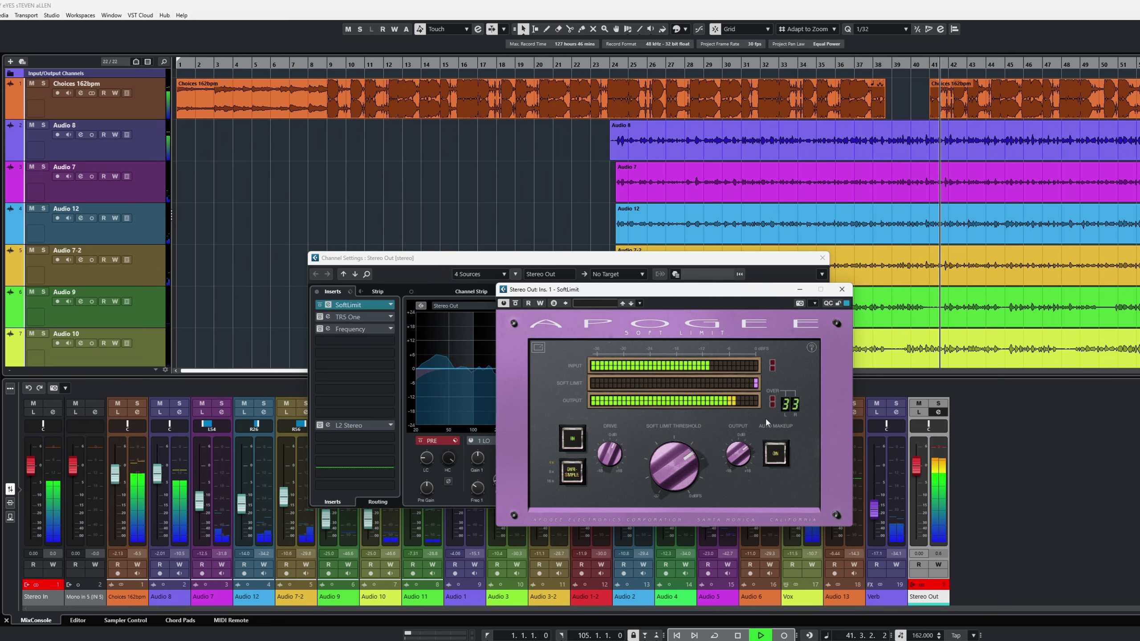
pyautogui.click(505, 303)
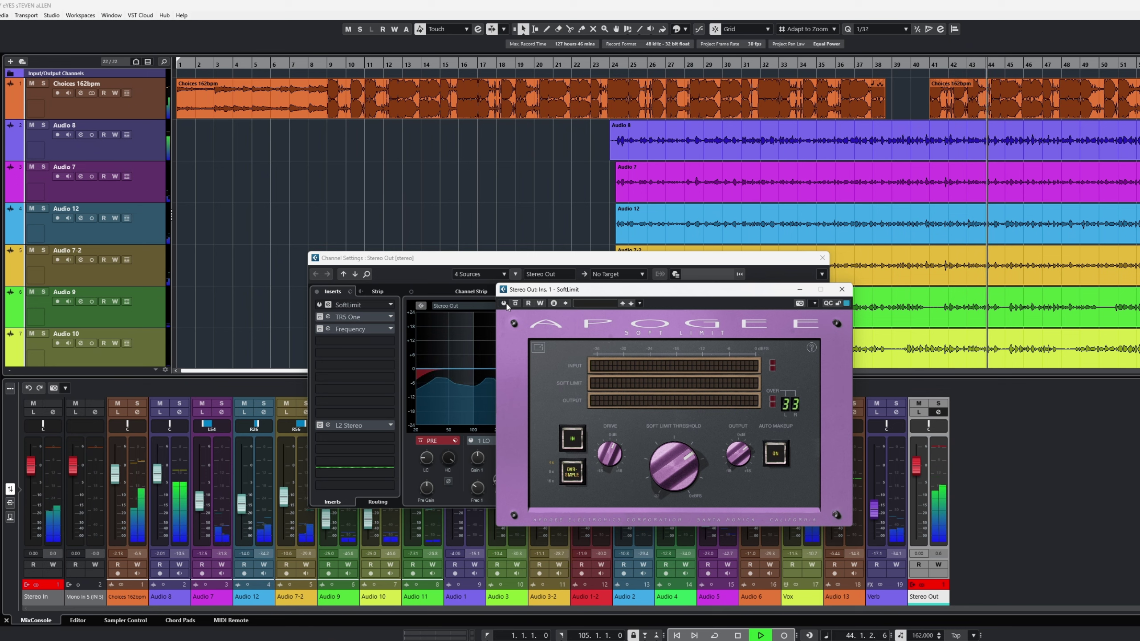
pyautogui.press('space')
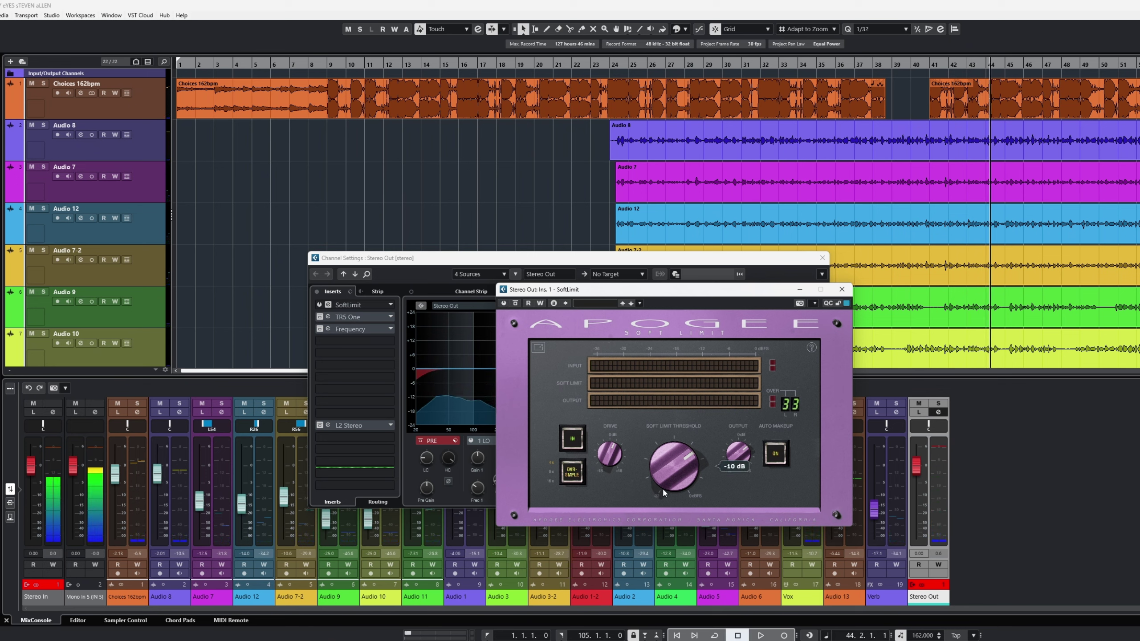
# - Readjust SoftLimit's threshold and output level, and resume playback with the insert switched back on
pyautogui.moveTo(665, 481)
pyautogui.moveTo(664, 480); pyautogui.dragTo(700, 442)
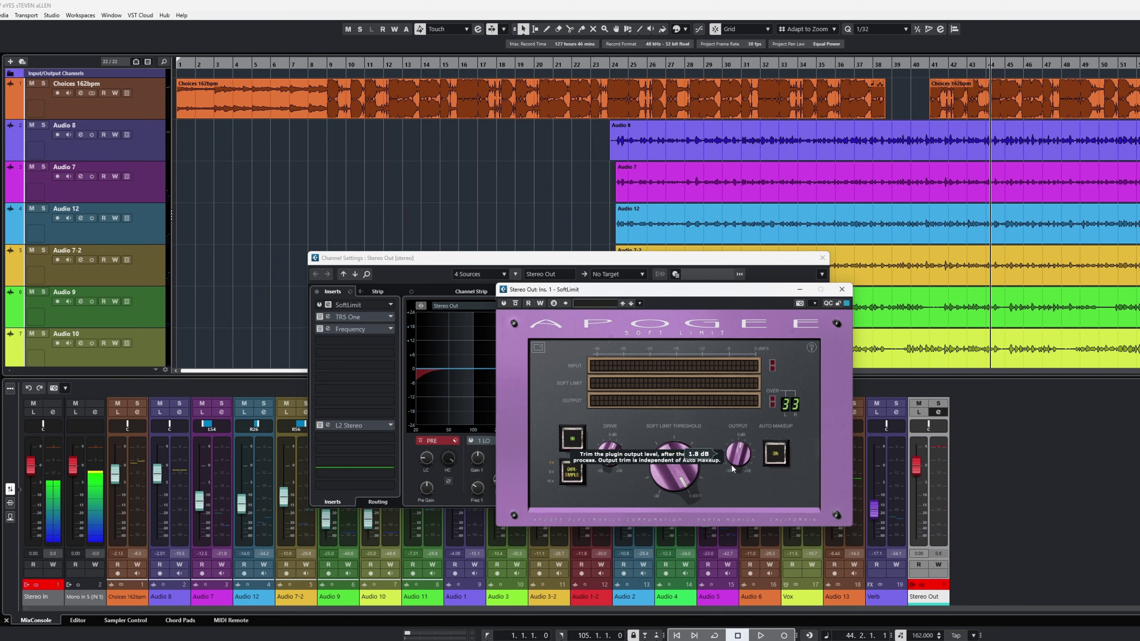
pyautogui.press('space')
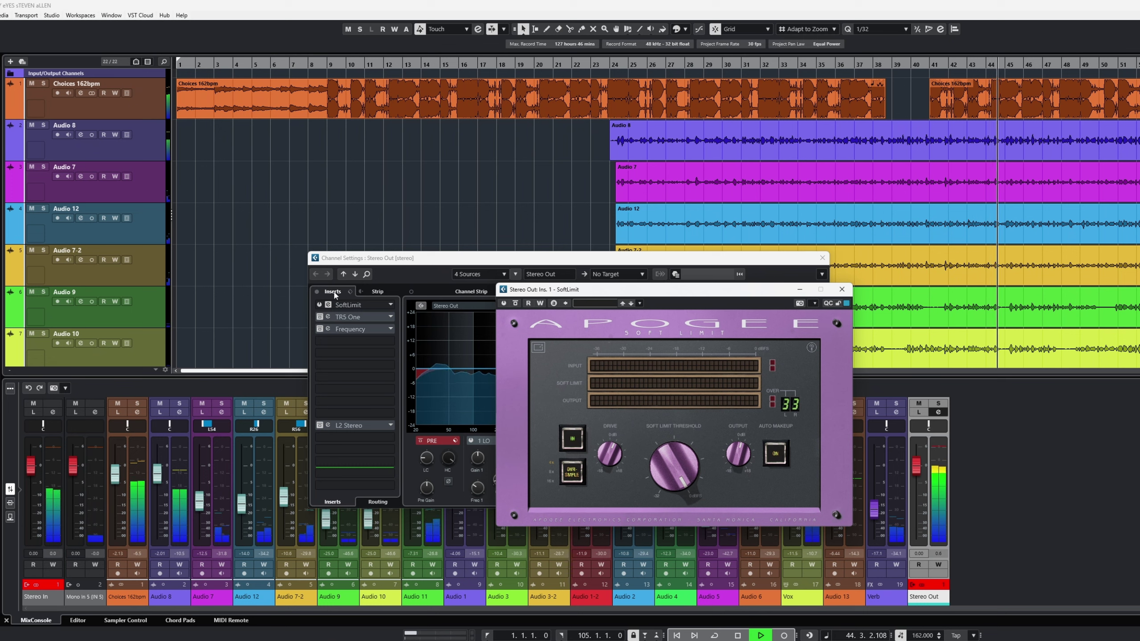
pyautogui.click(328, 305)
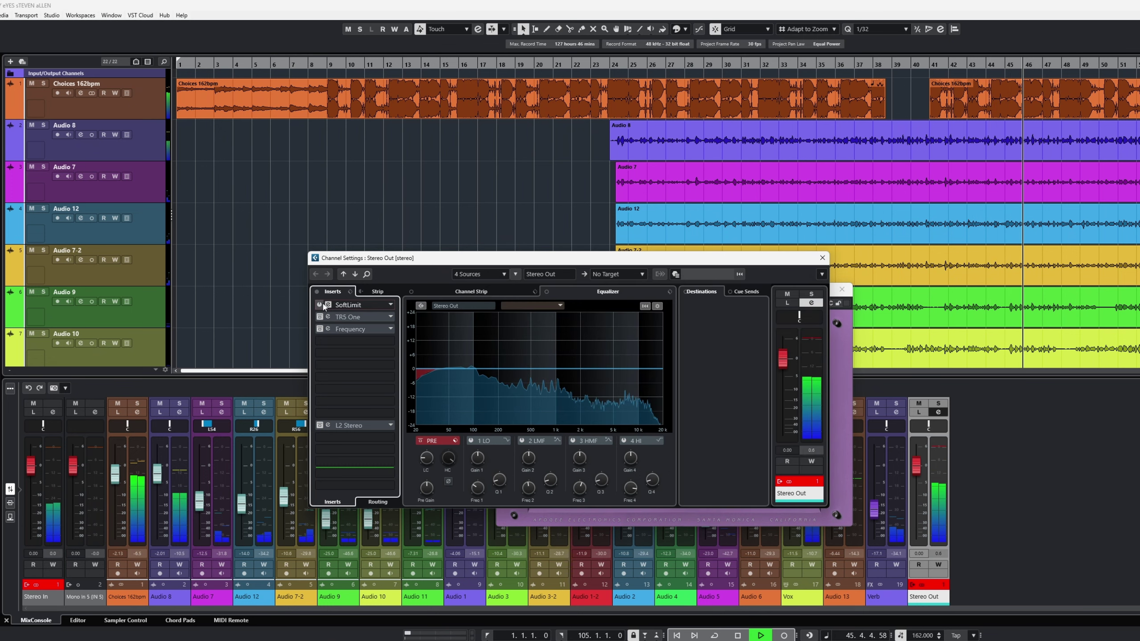
pyautogui.click(328, 305)
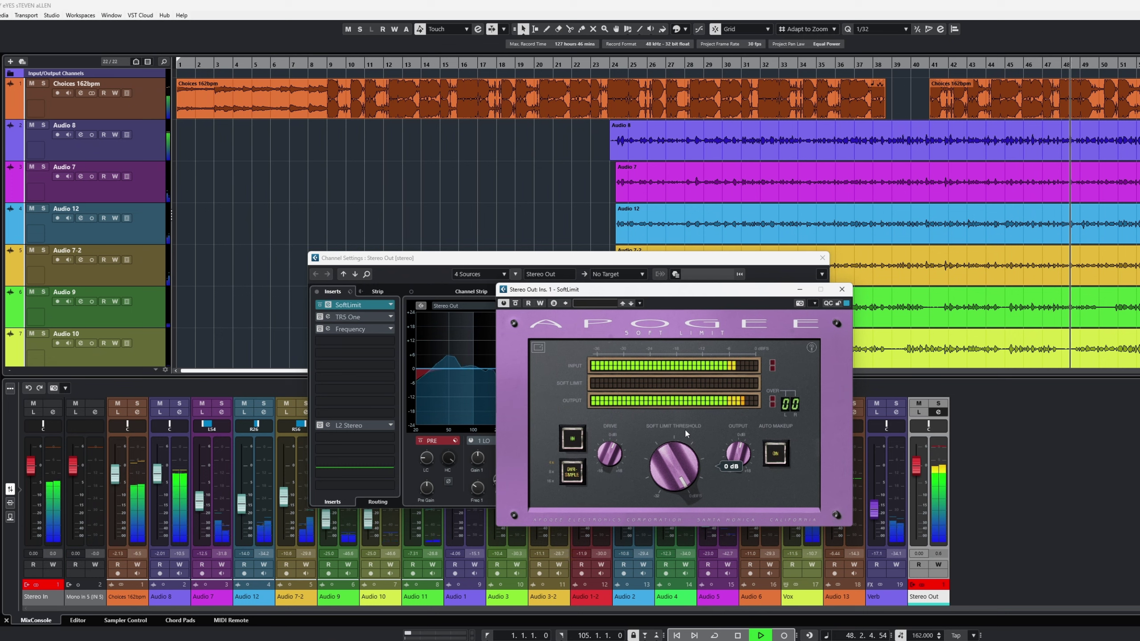
# - Check SoftLimit's drive and output controls on the playing mix, and readjust its soft limit threshold with playback stopped
pyautogui.moveTo(615, 447)
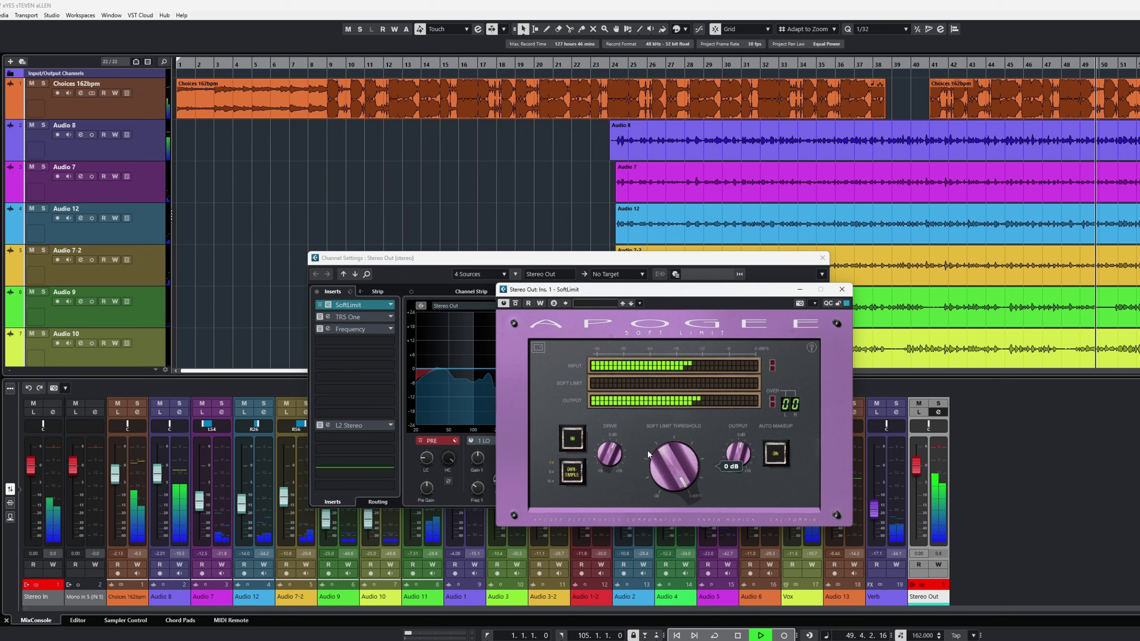
pyautogui.moveTo(736, 460)
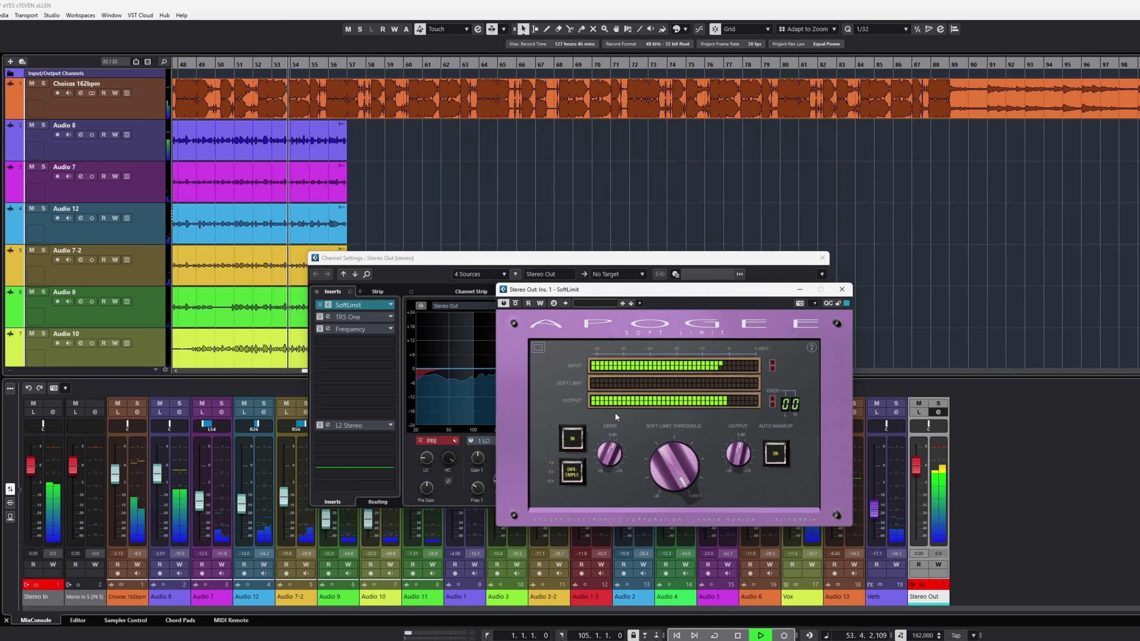
pyautogui.moveTo(670, 460)
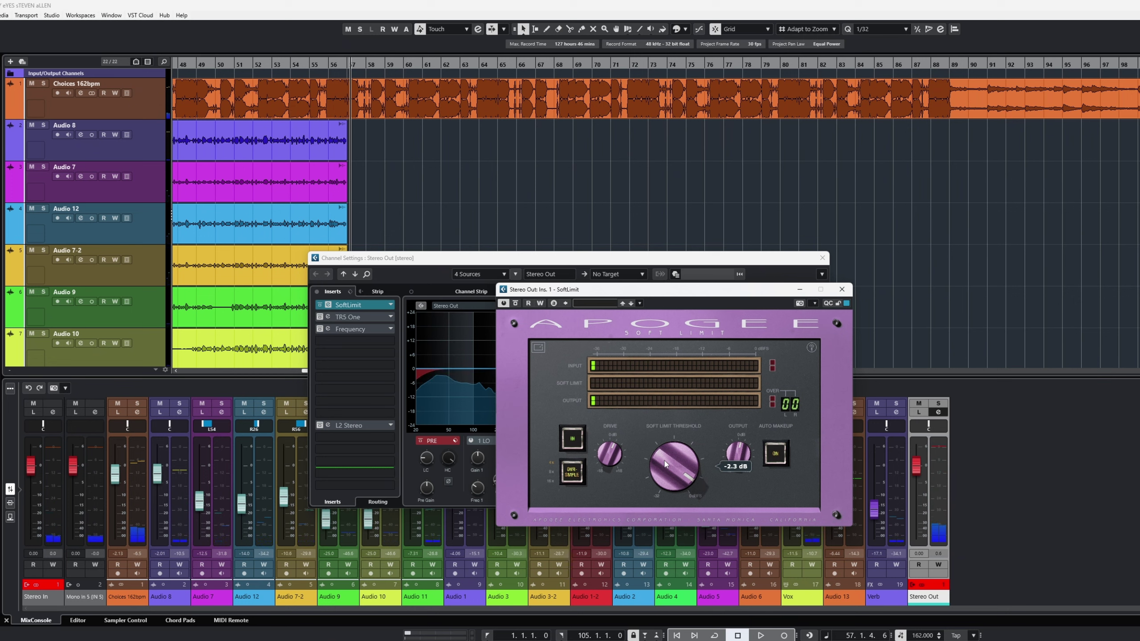
pyautogui.moveTo(666, 465); pyautogui.dragTo(663, 480)
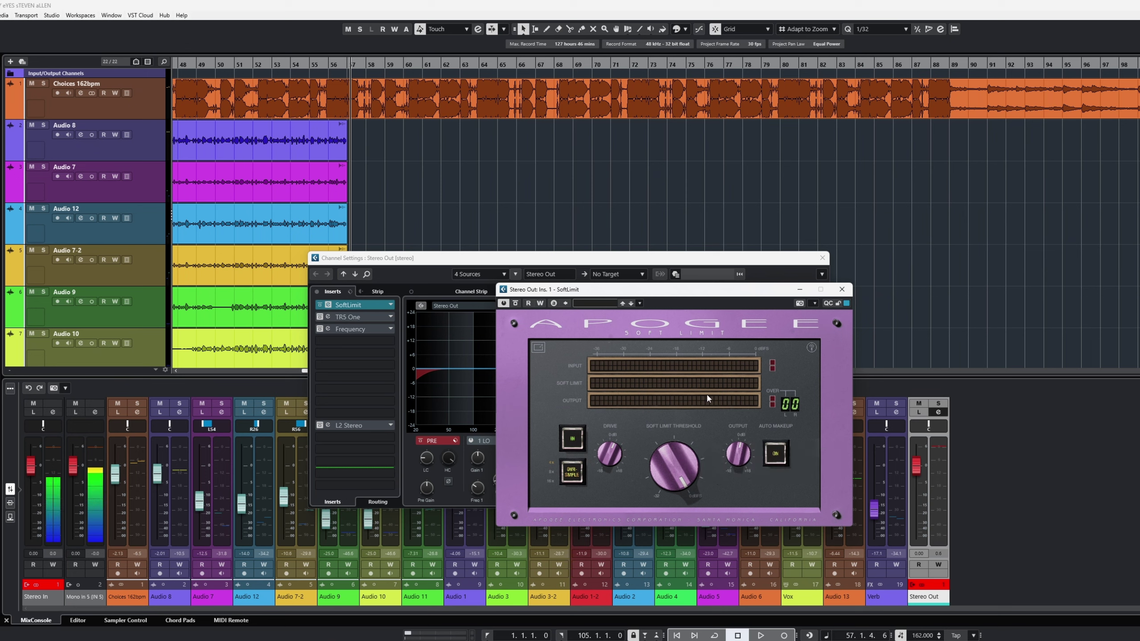
# - Activate and open the TR5 One insert on Stereo Out, and compare it bypassed and active during playback
pyautogui.click(321, 322)
pyautogui.click(328, 317)
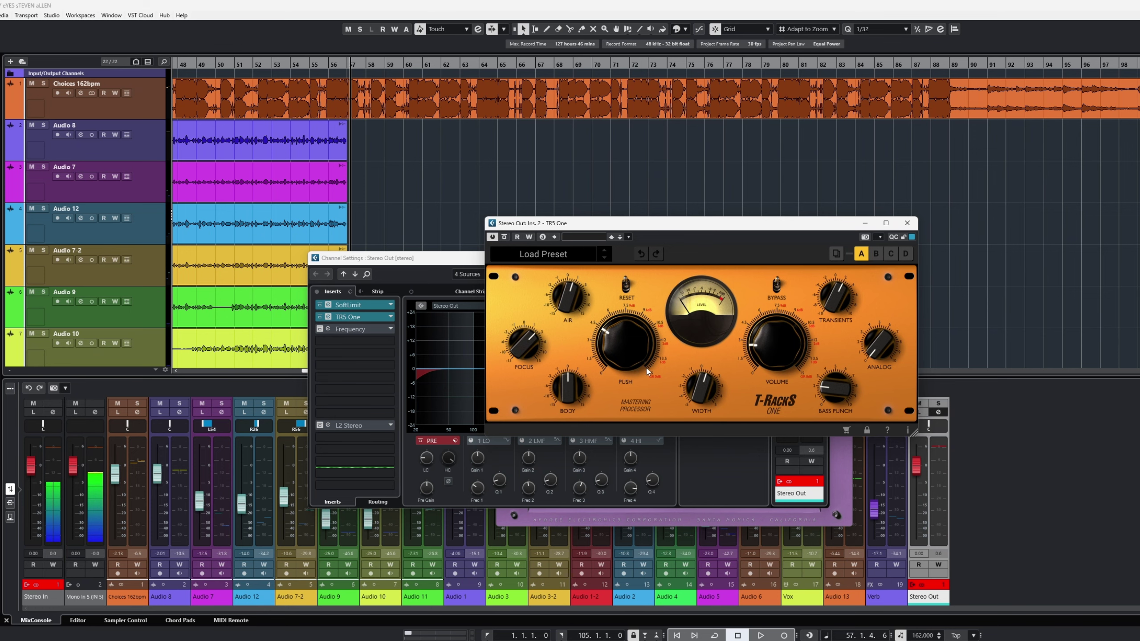
pyautogui.click(504, 237)
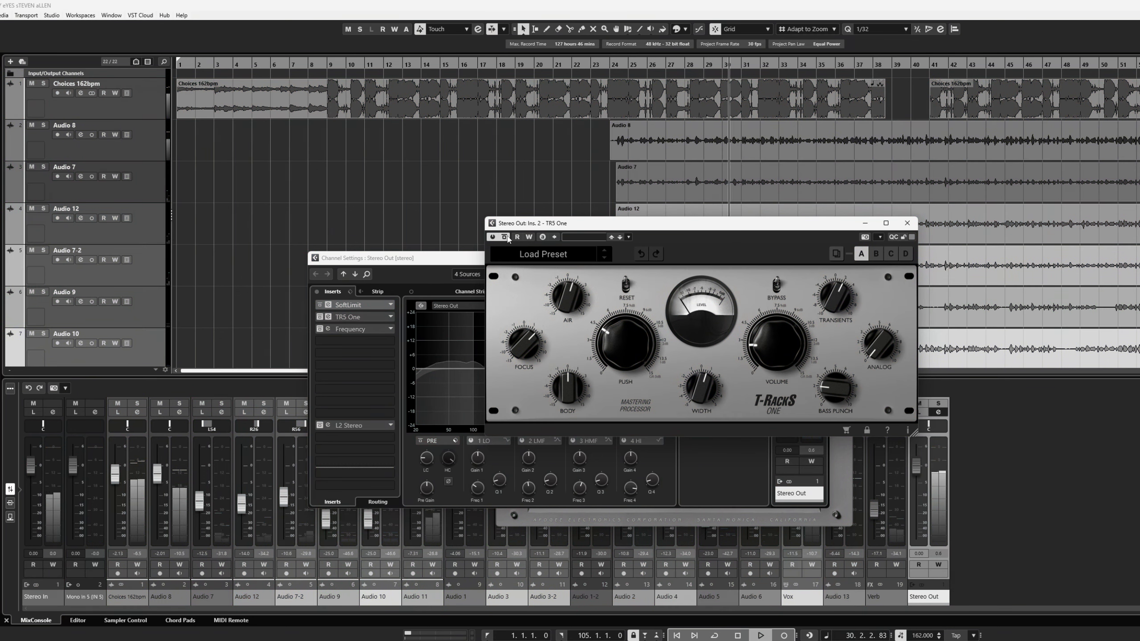
pyautogui.click(505, 237)
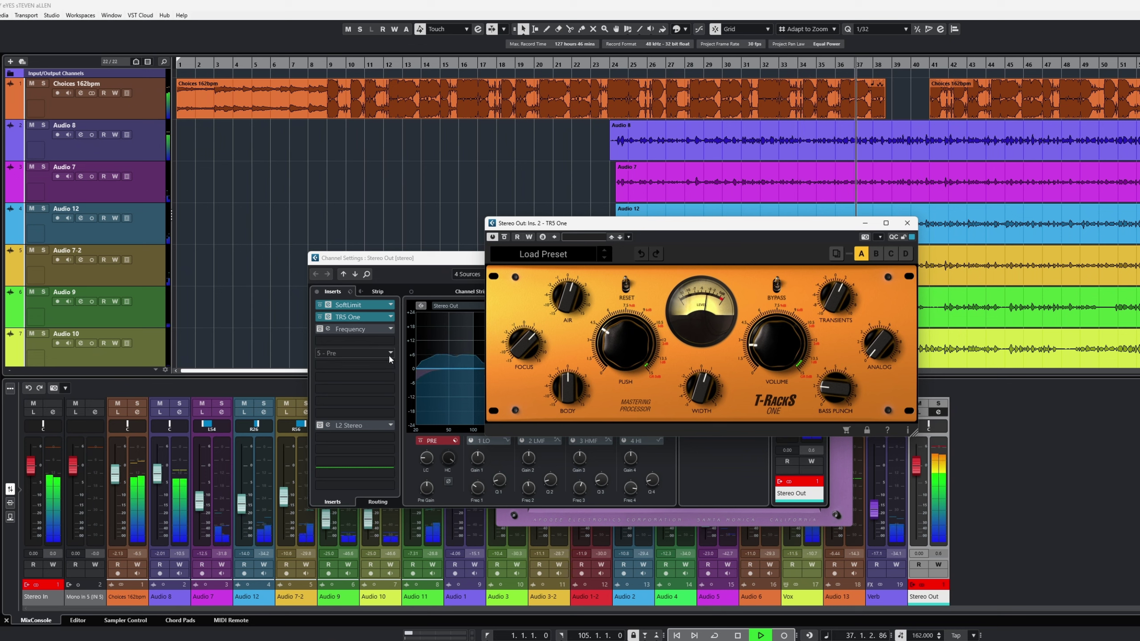
# - Activate the Frequency insert on Stereo Out, examine its EQ curve and bands, and close its window
pyautogui.click(320, 330)
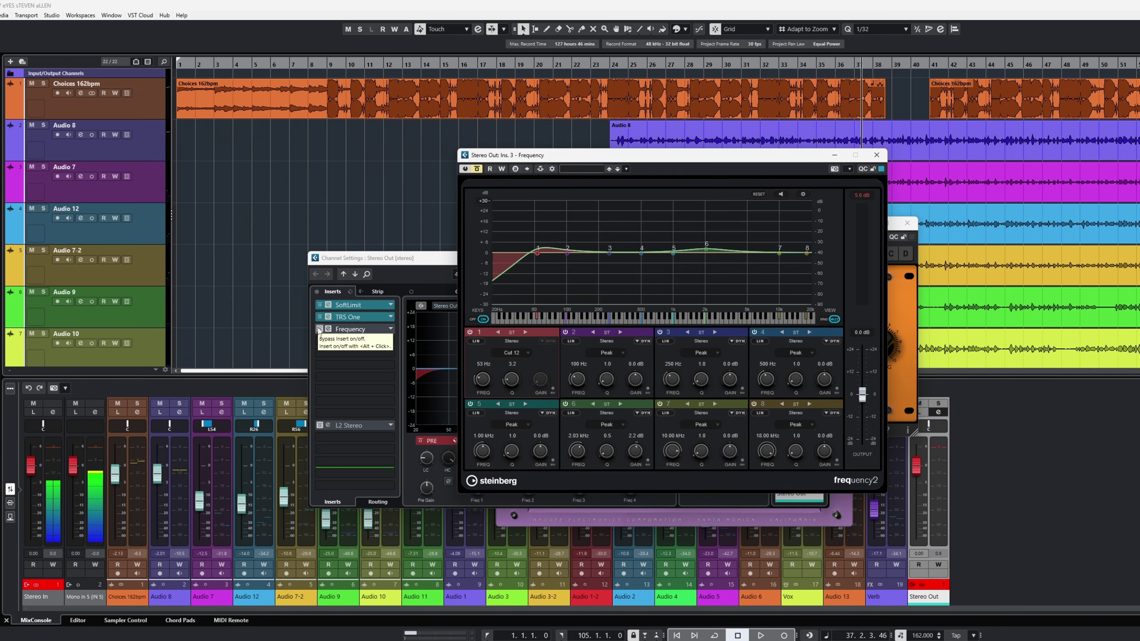
pyautogui.click(321, 332)
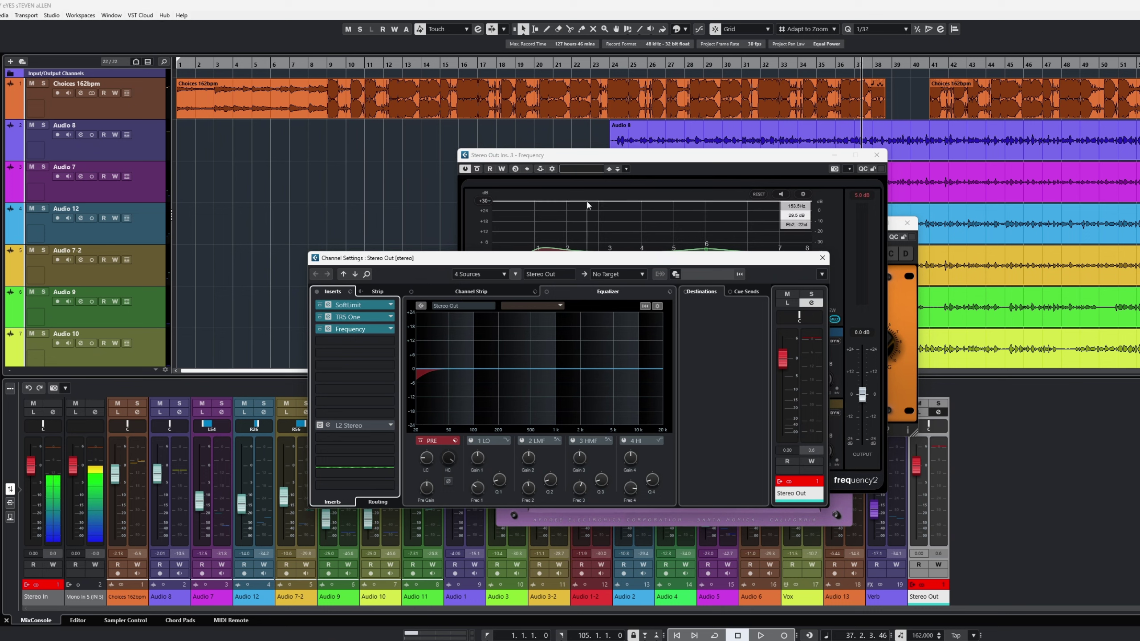
pyautogui.click(611, 155)
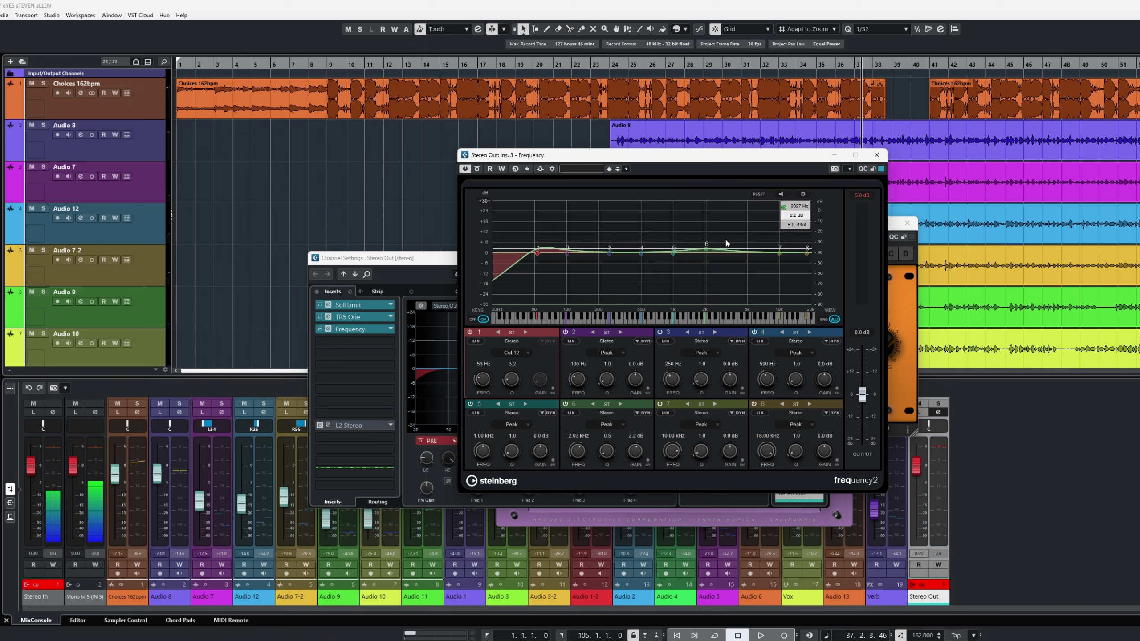
pyautogui.click(877, 155)
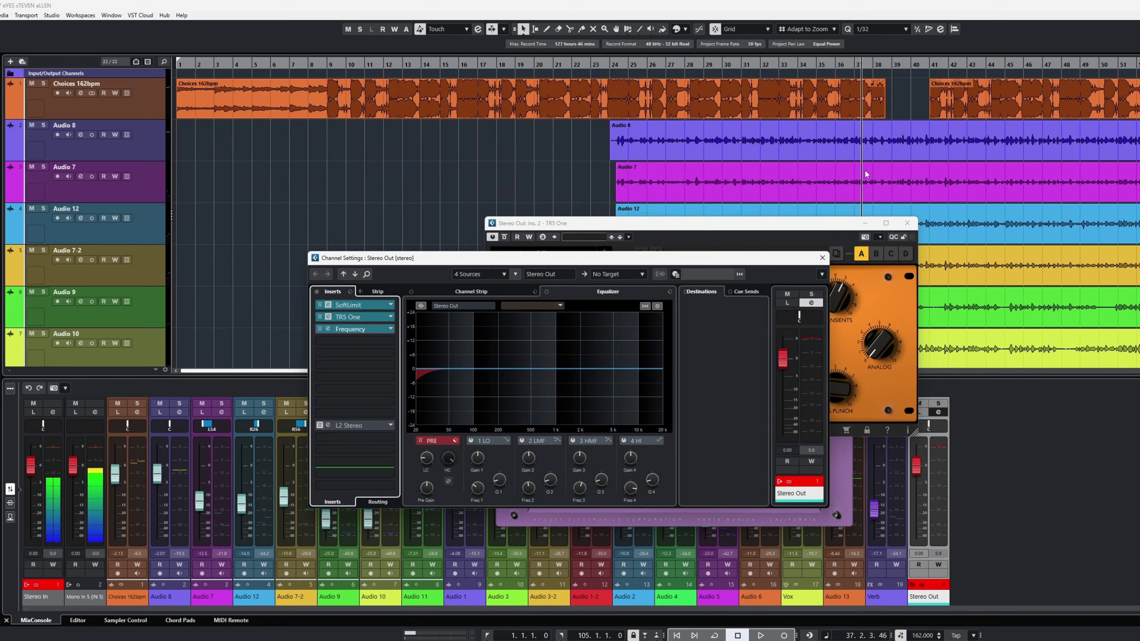
# - Open the L2 Stereo insert on Stereo Out, play the mix with it active, and close its window after stopping
pyautogui.click(328, 426)
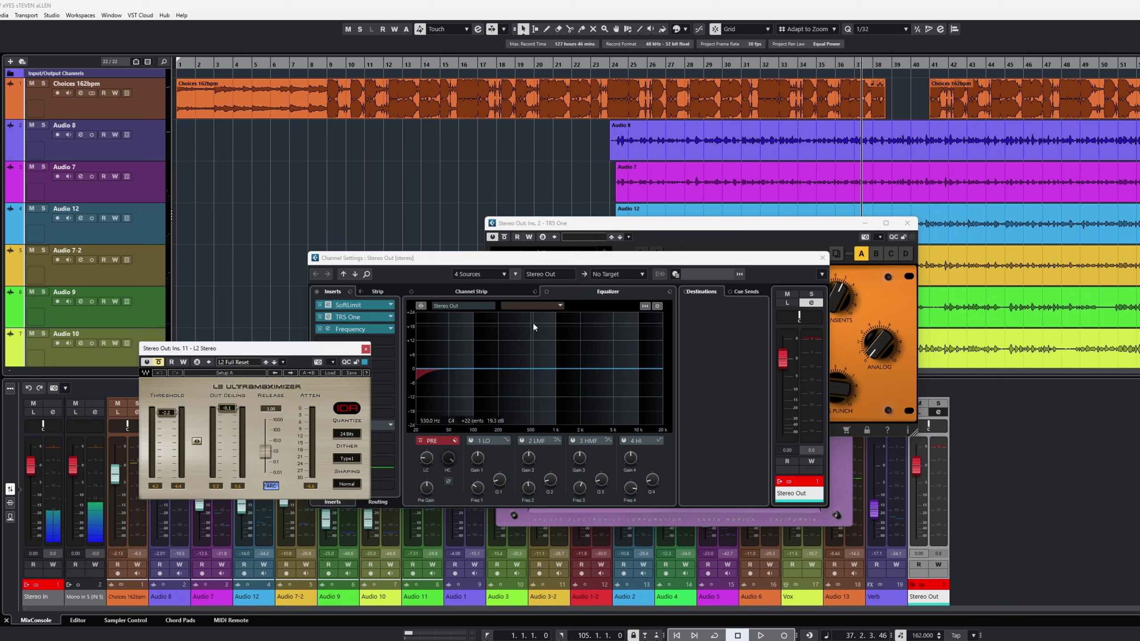
pyautogui.press('space')
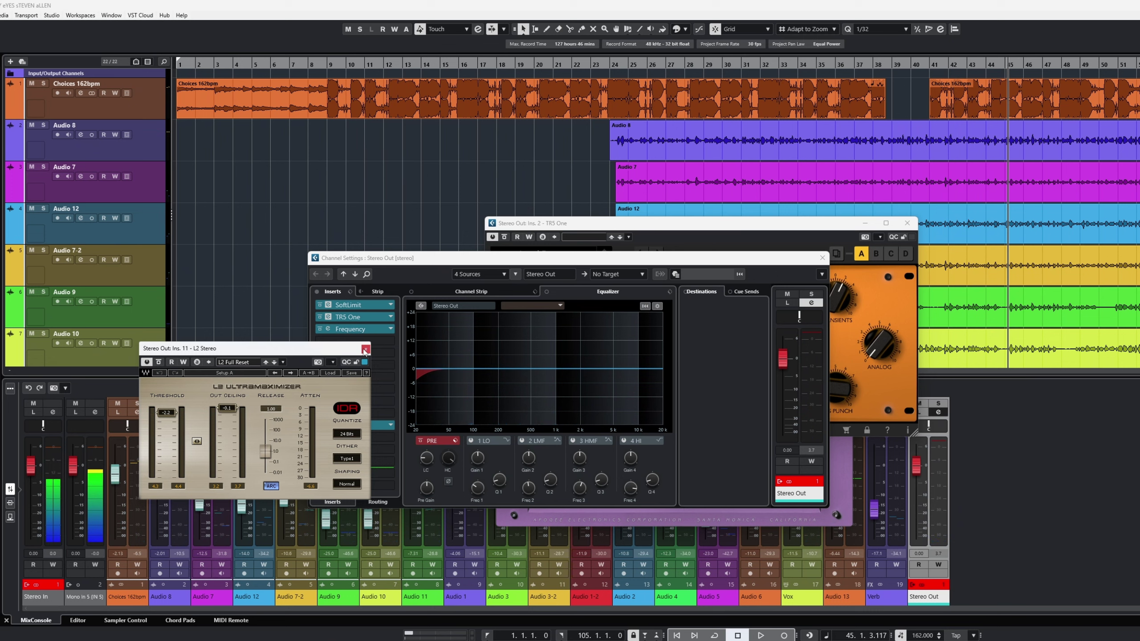
pyautogui.click(366, 350)
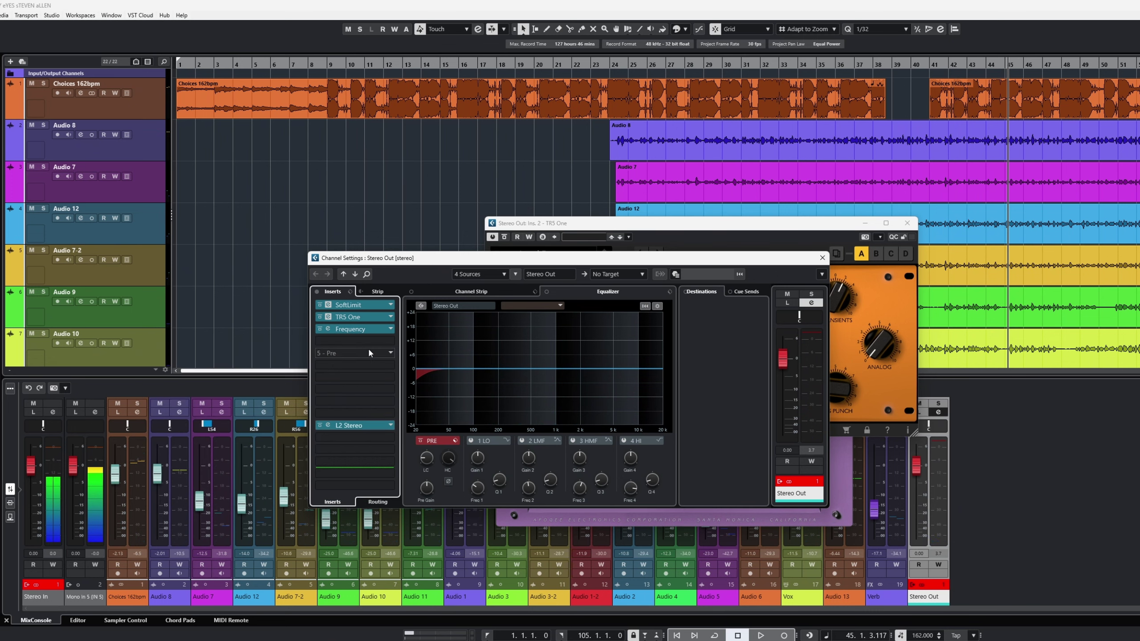
# - Close the Stereo Out channel settings and the remaining TR5 One and SoftLimit plug-in windows
pyautogui.click(822, 257)
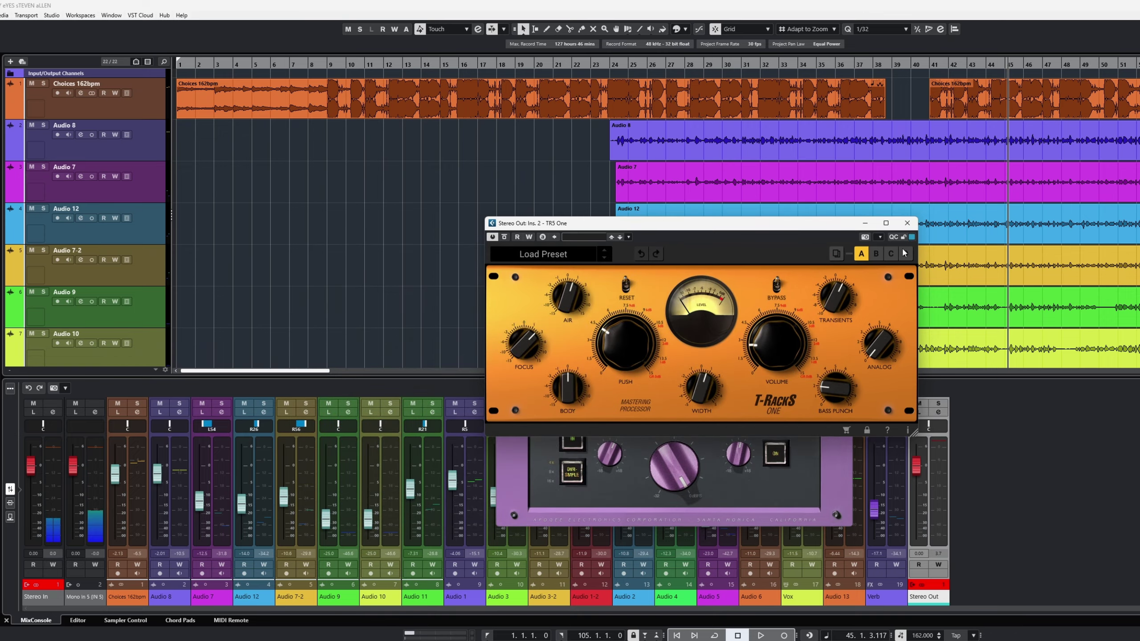
pyautogui.click(907, 223)
pyautogui.click(842, 289)
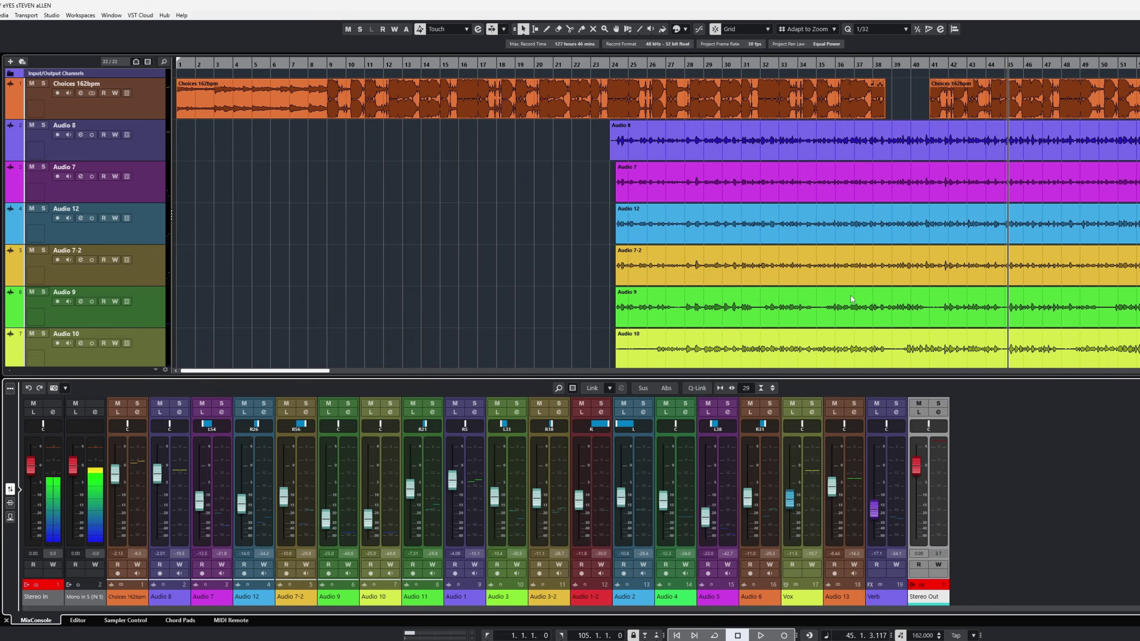
# - Measure the processed mix's loudness in the Loudness meter while playing on from bar 45, and stop playback
pyautogui.click(1002, 626)
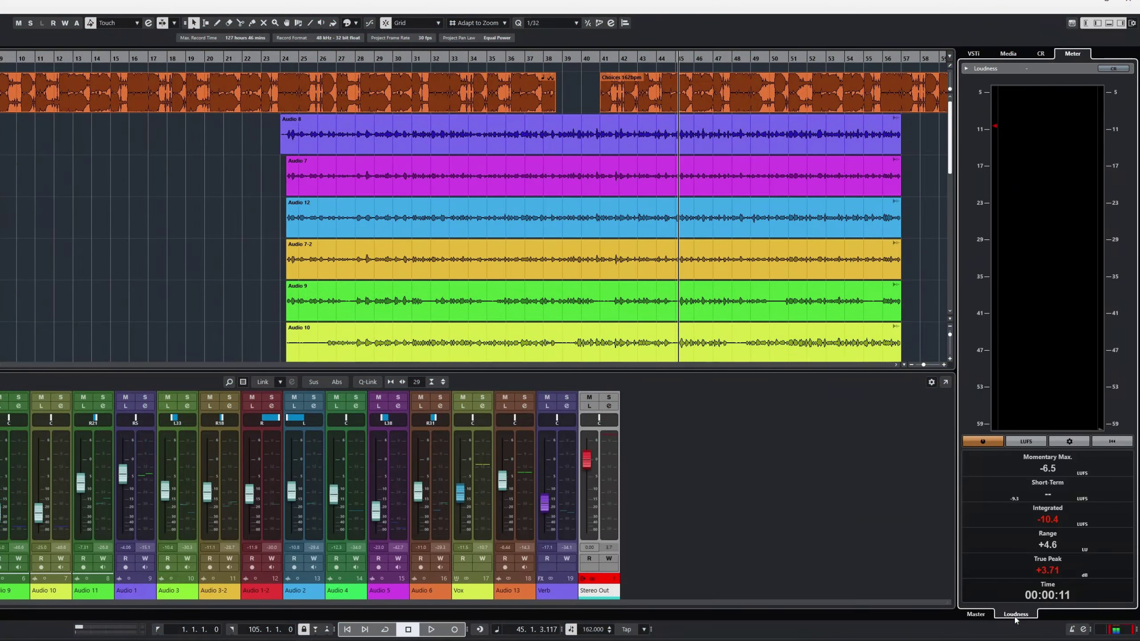
pyautogui.press('space')
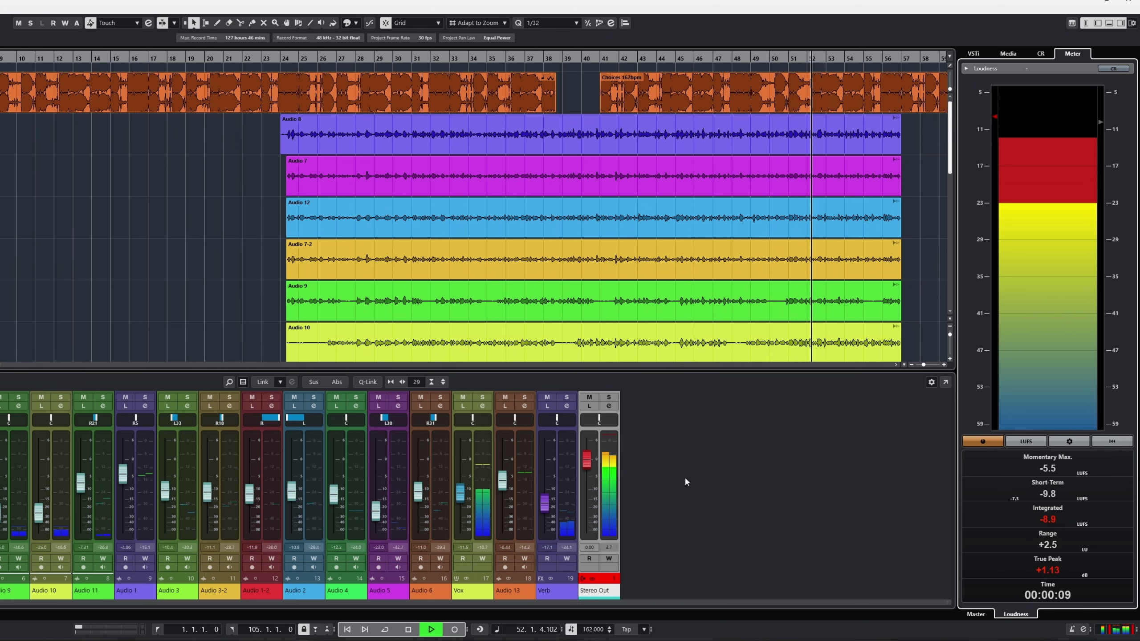
pyautogui.press('space')
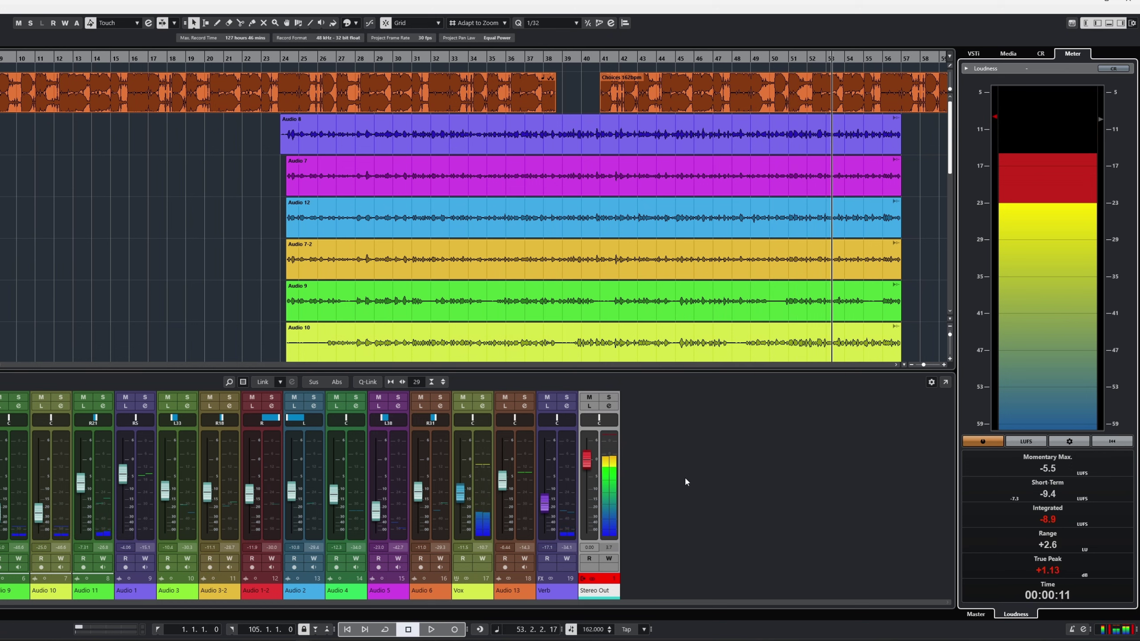